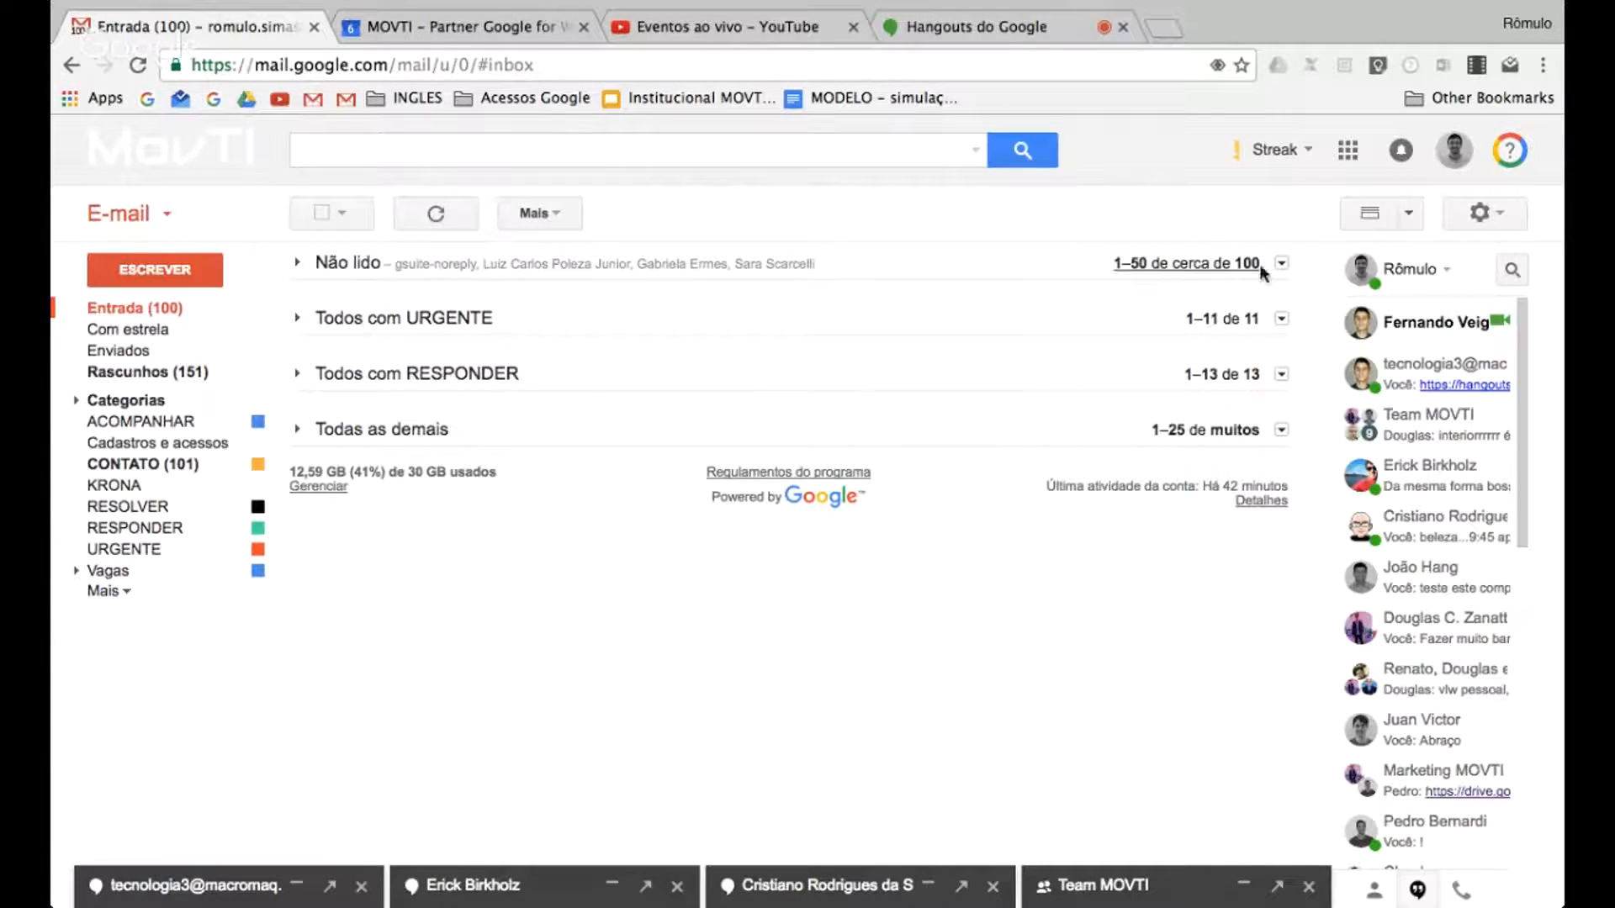
# Open the mail settings and show the Contas page
pyautogui.click(1480, 213)
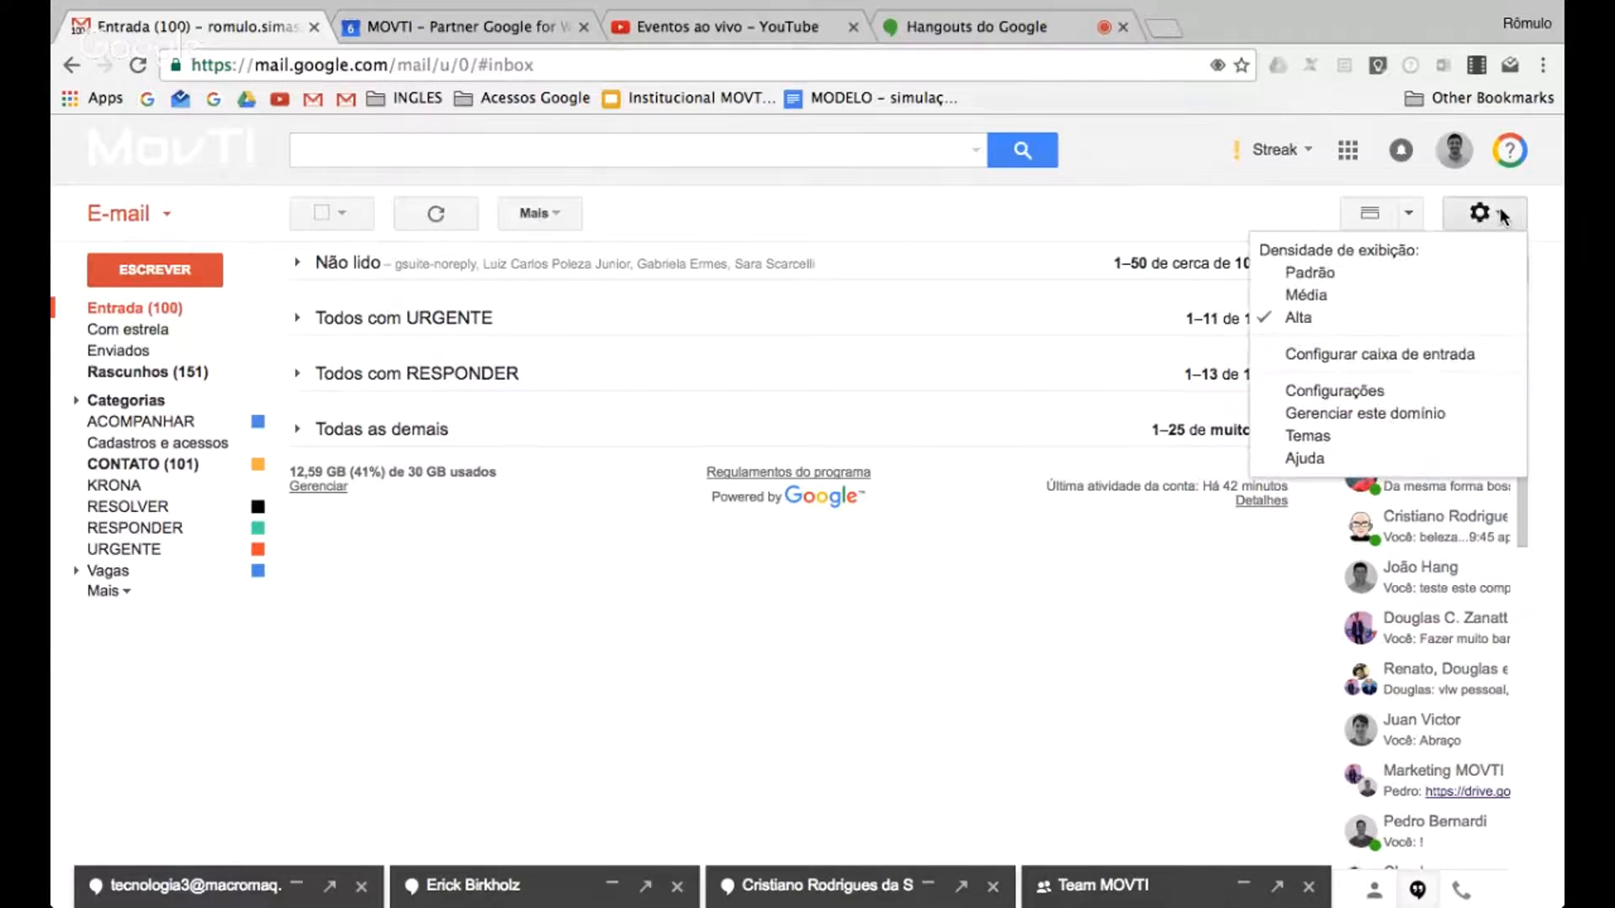
pyautogui.click(1360, 392)
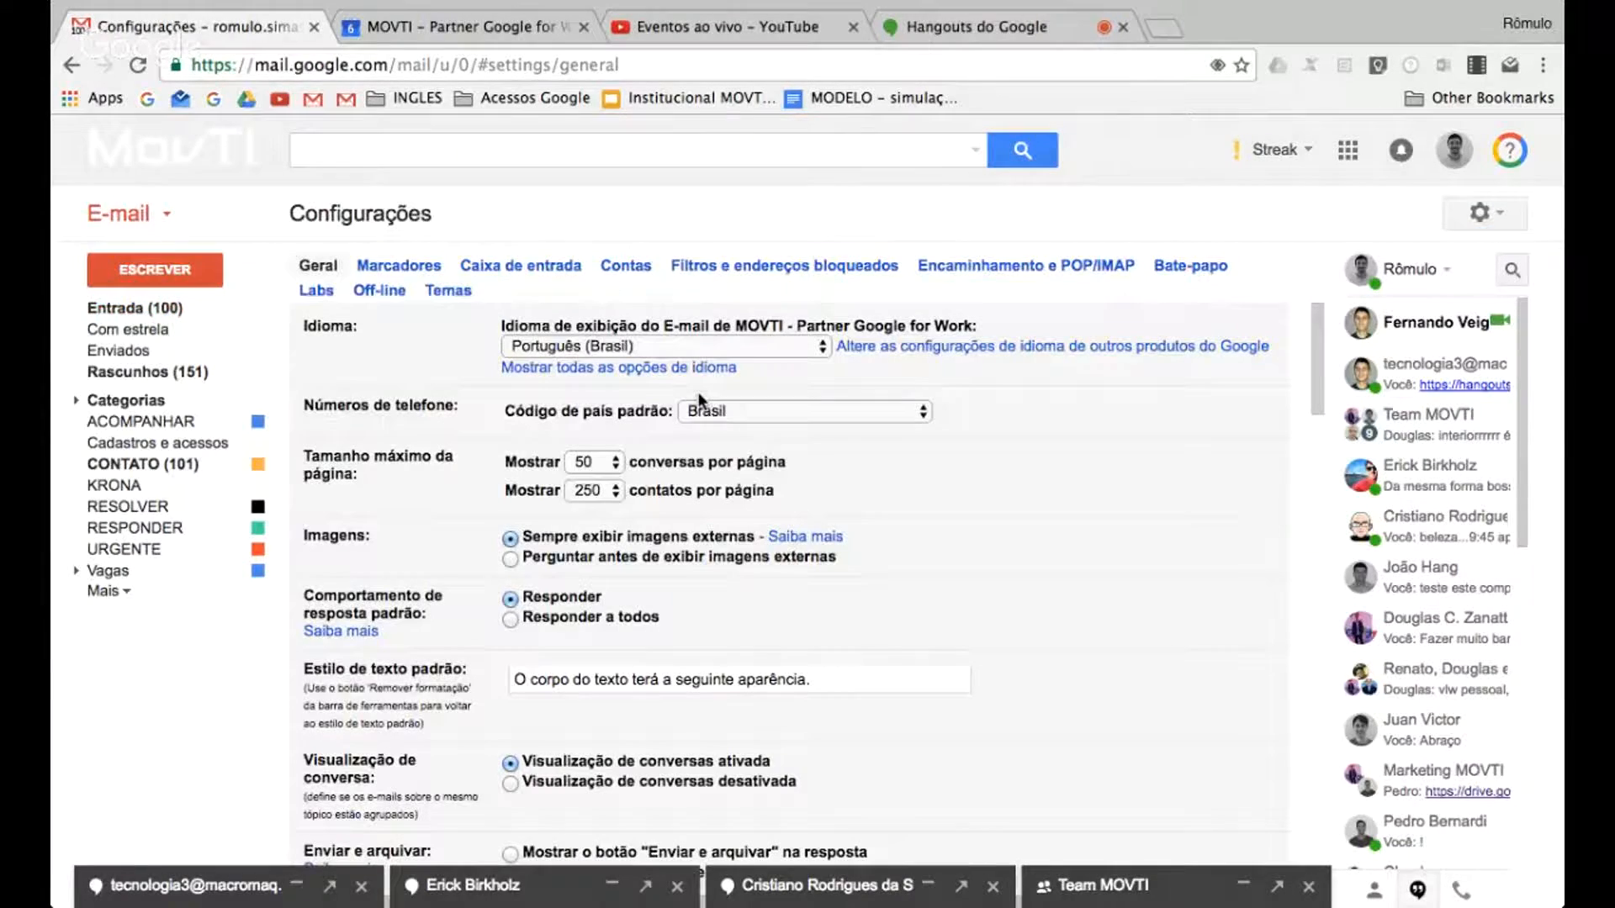
pyautogui.click(626, 265)
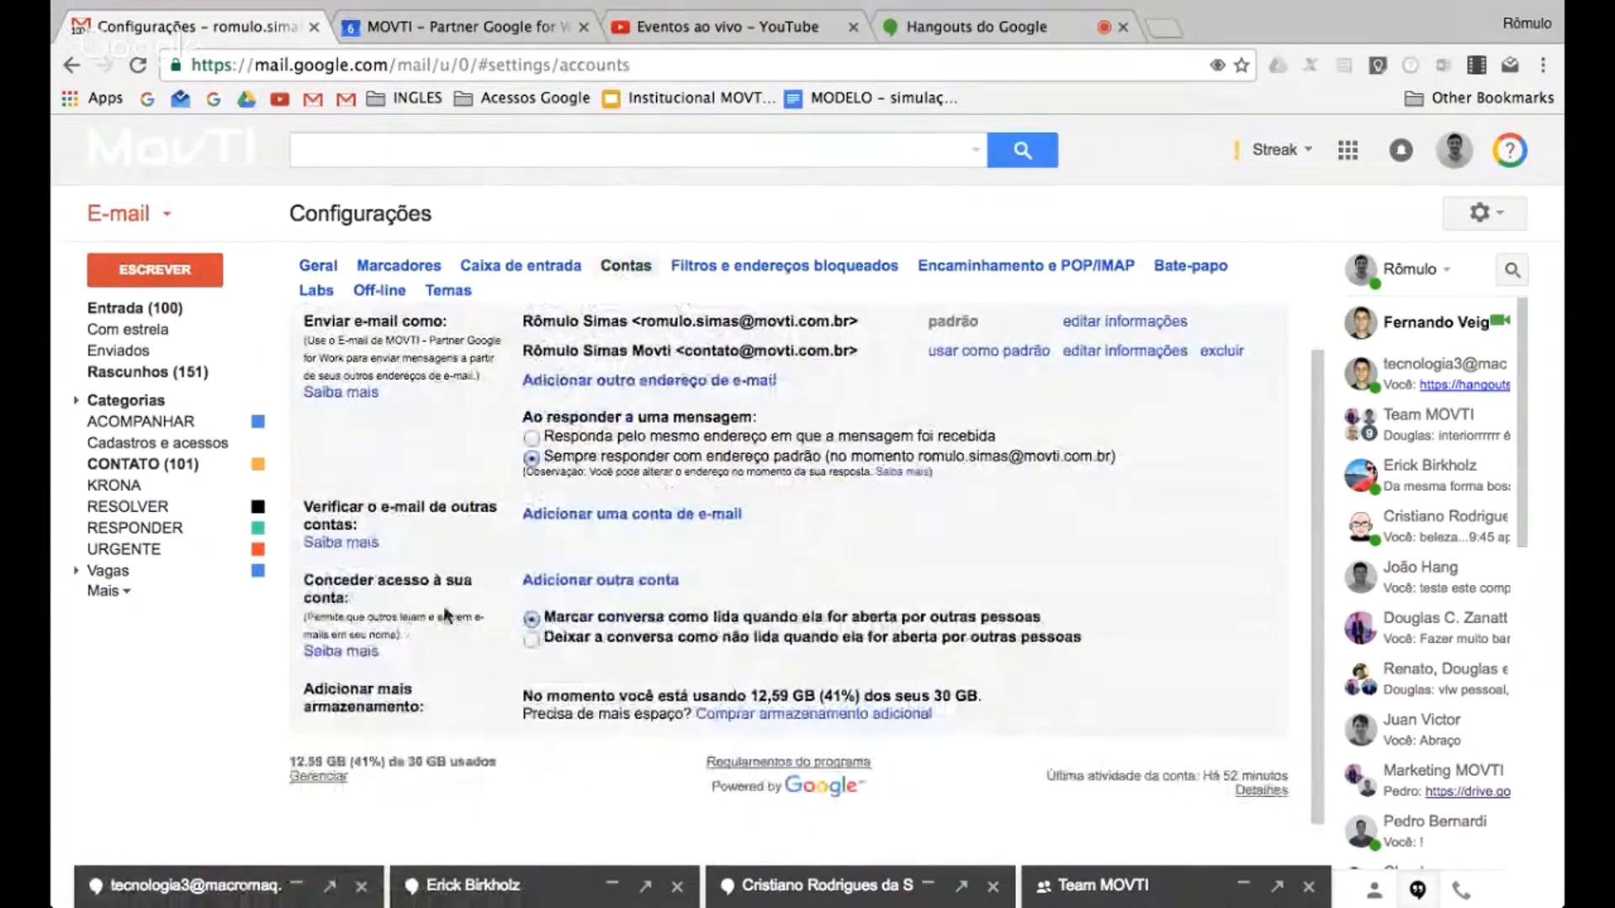
# Open the form for granting another account access to this mailbox, and cancel it without adding anyone
pyautogui.scroll(1, 463, 616)
pyautogui.scroll(3, 465, 616)
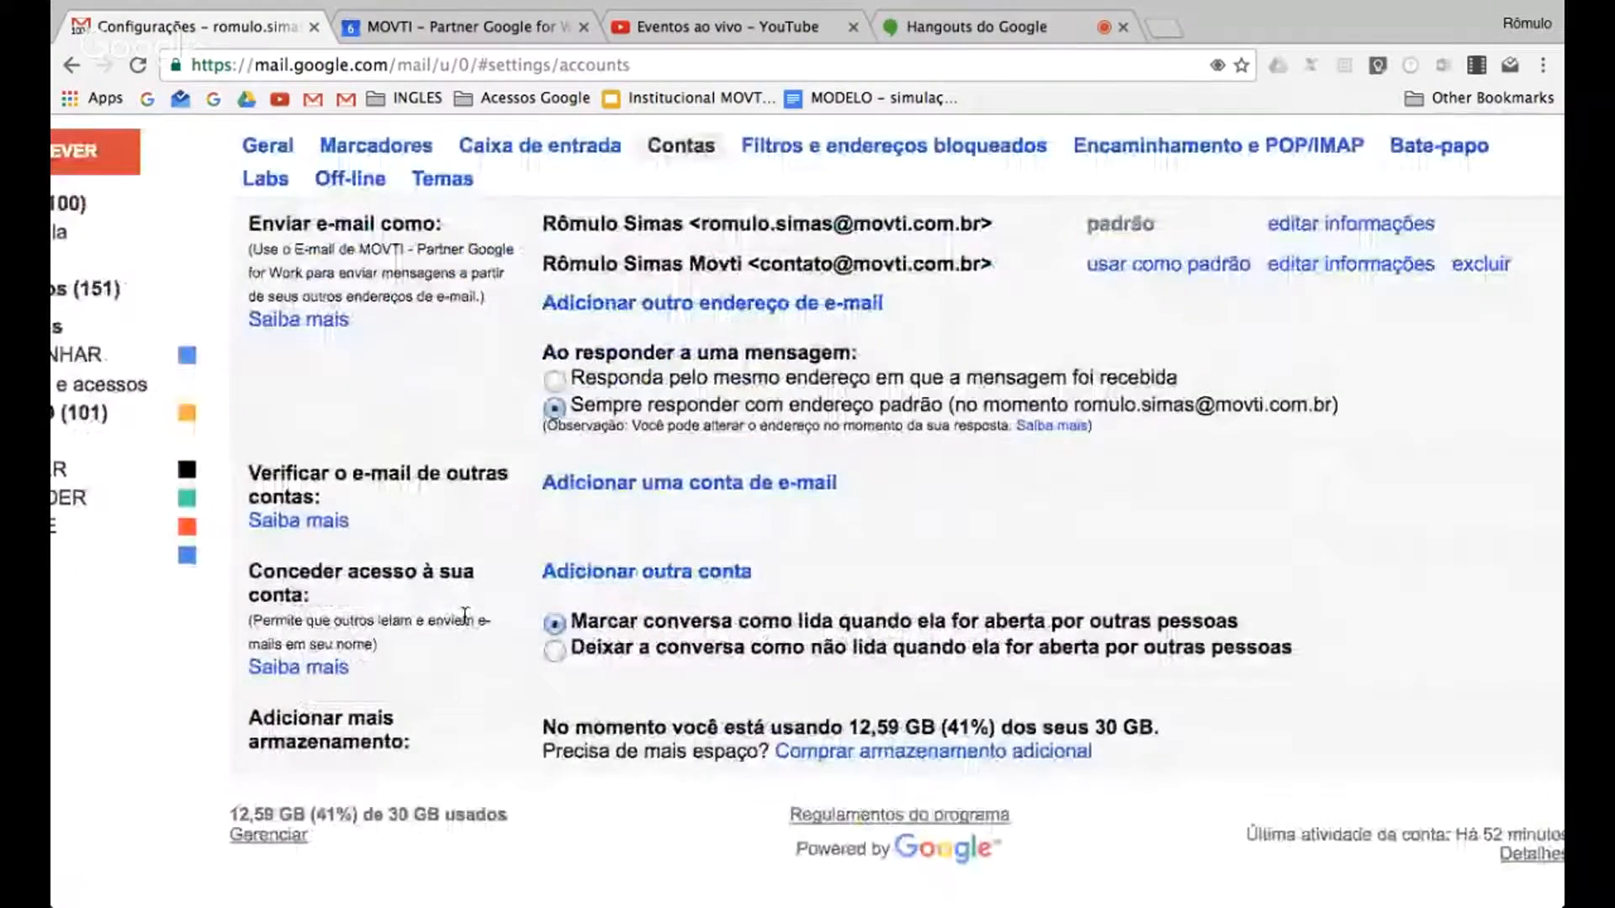
pyautogui.scroll(1, 465, 616)
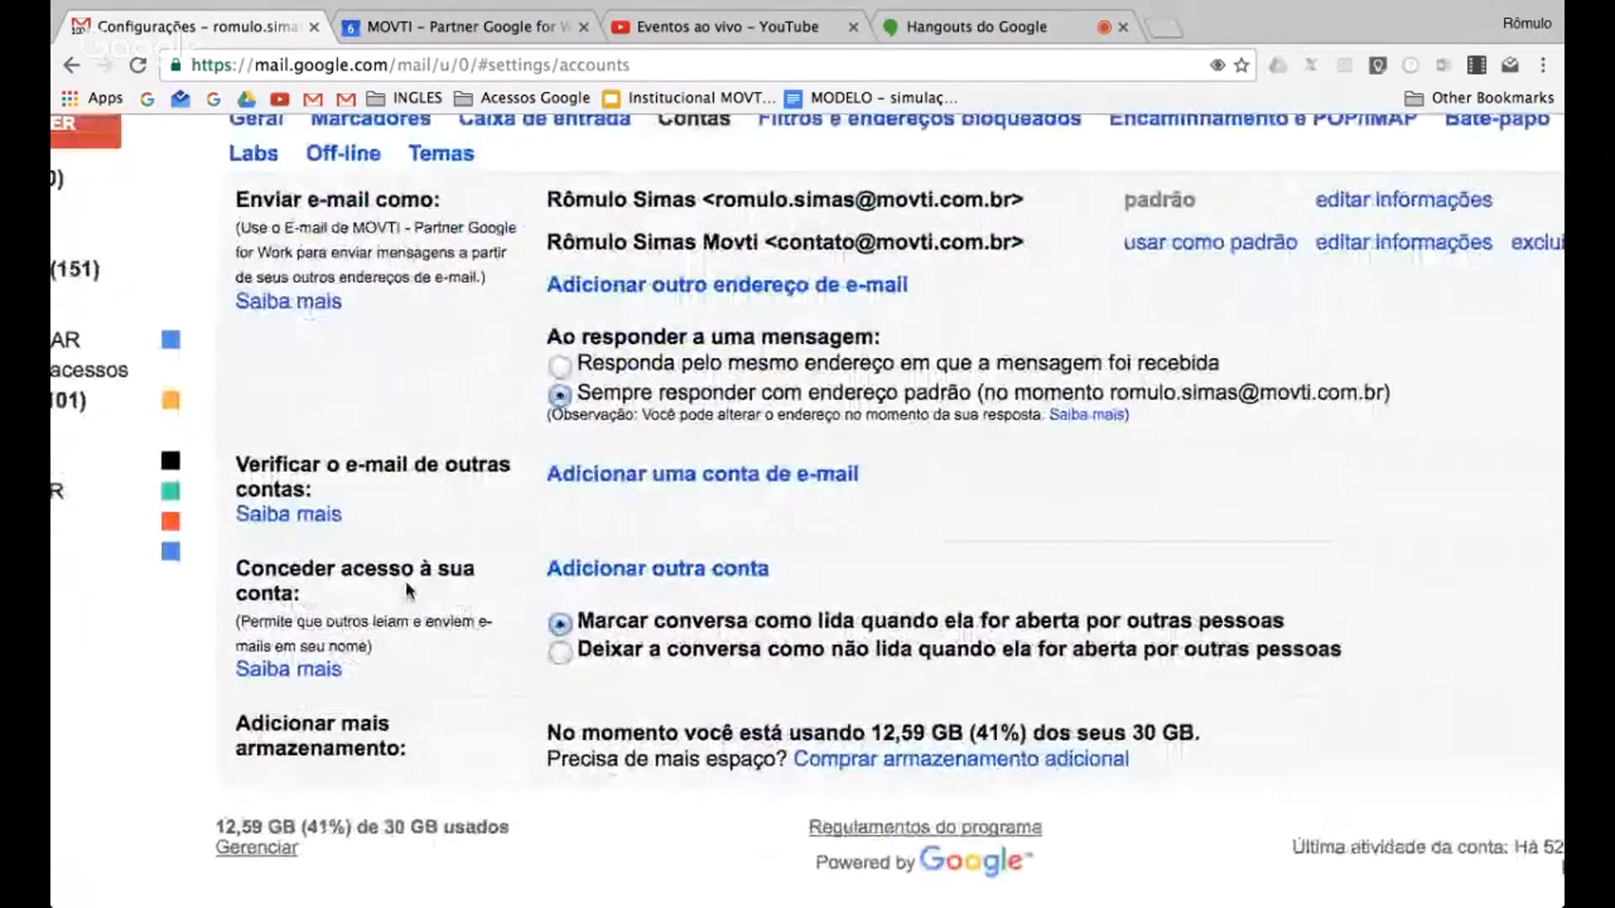
pyautogui.click(581, 572)
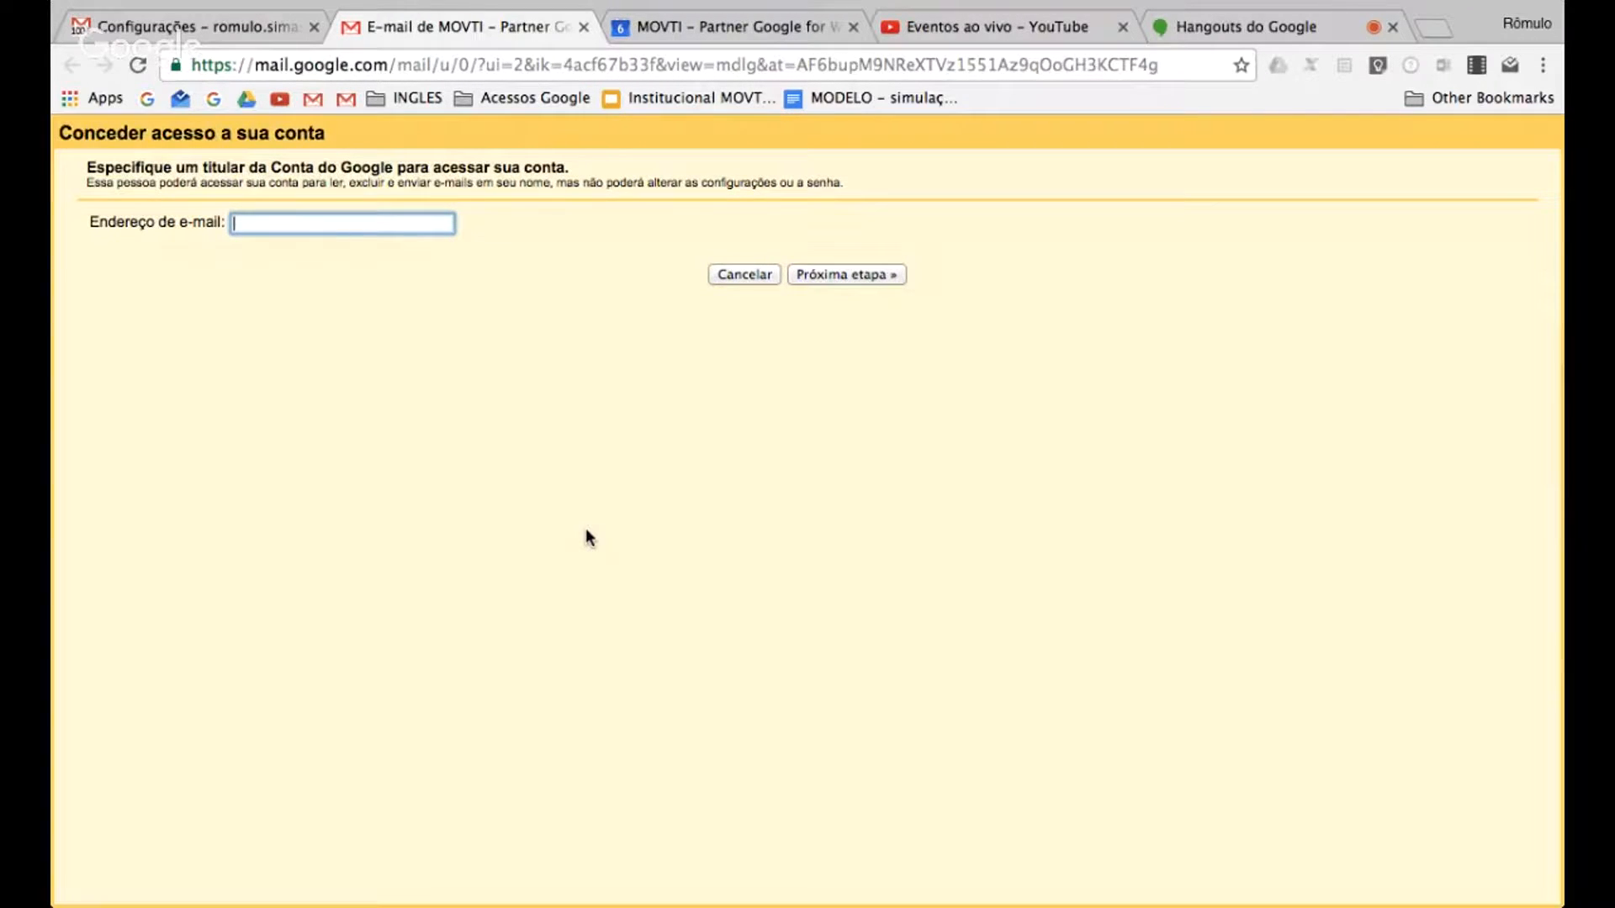
pyautogui.click(730, 276)
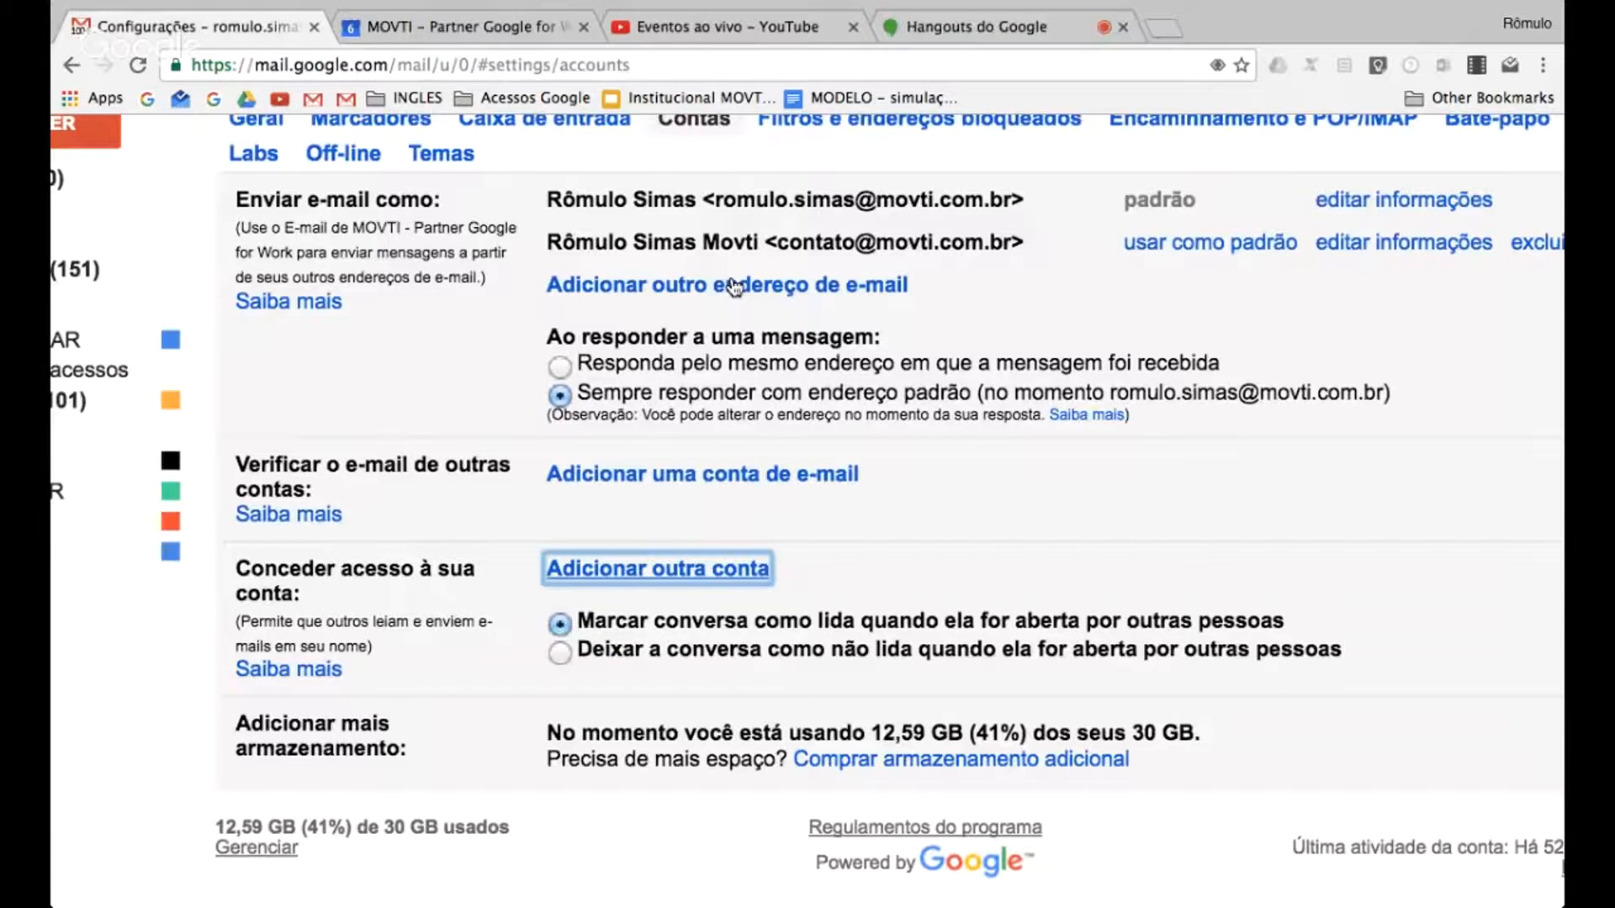
# Switch to the delegated Administrativo | MOVTI mailbox from the signed-in account options
pyautogui.scroll(-5, 1042, 351)
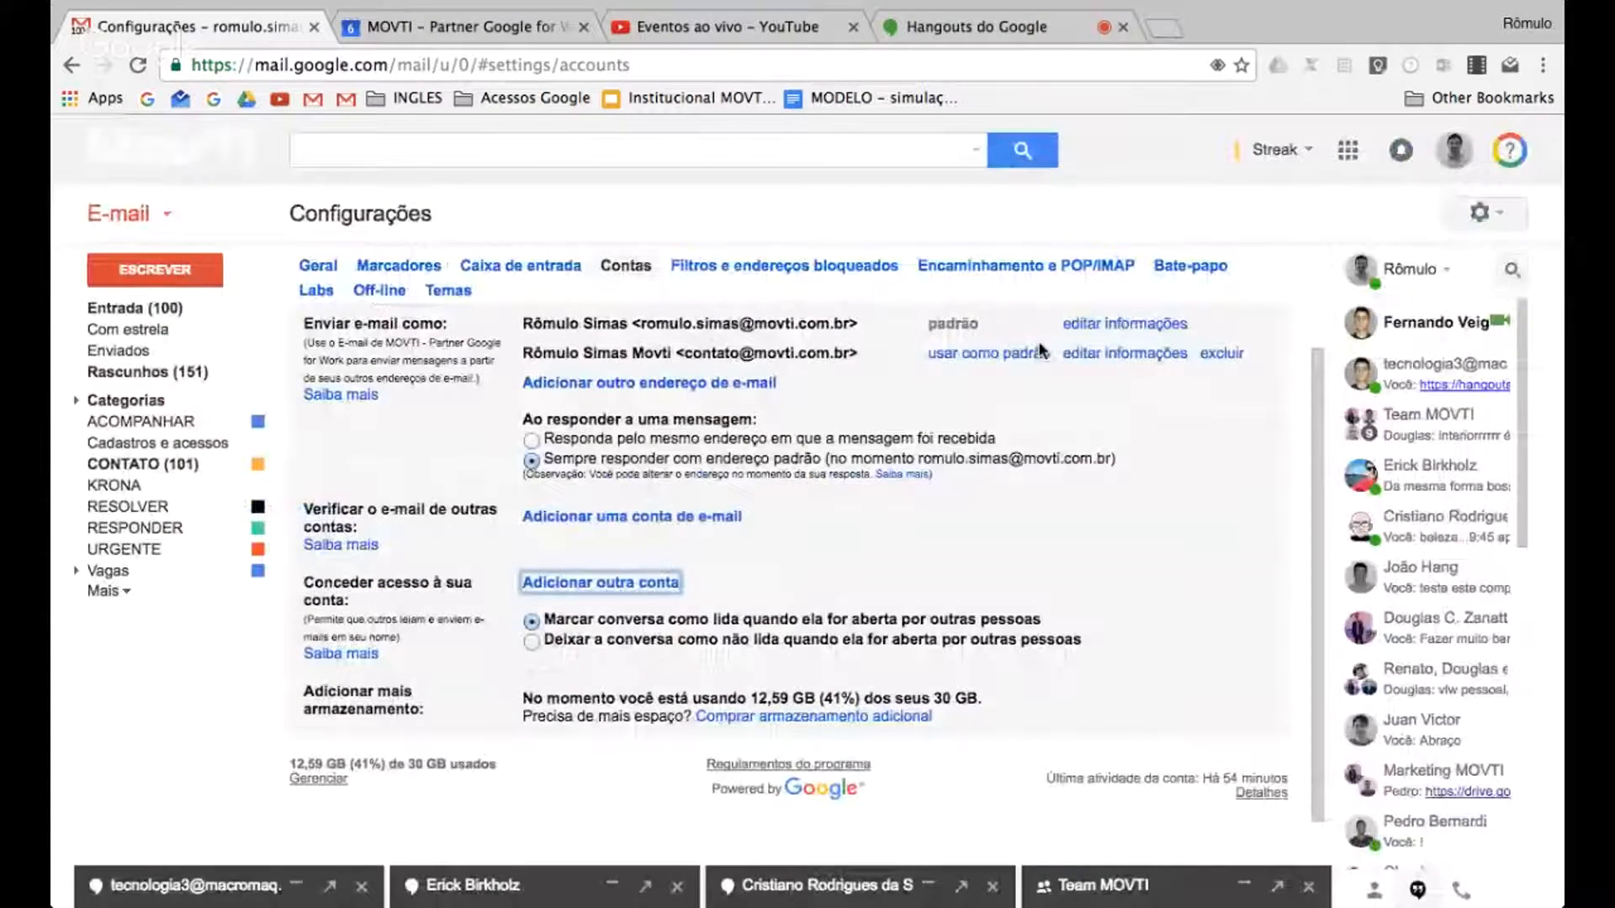
pyautogui.click(1462, 159)
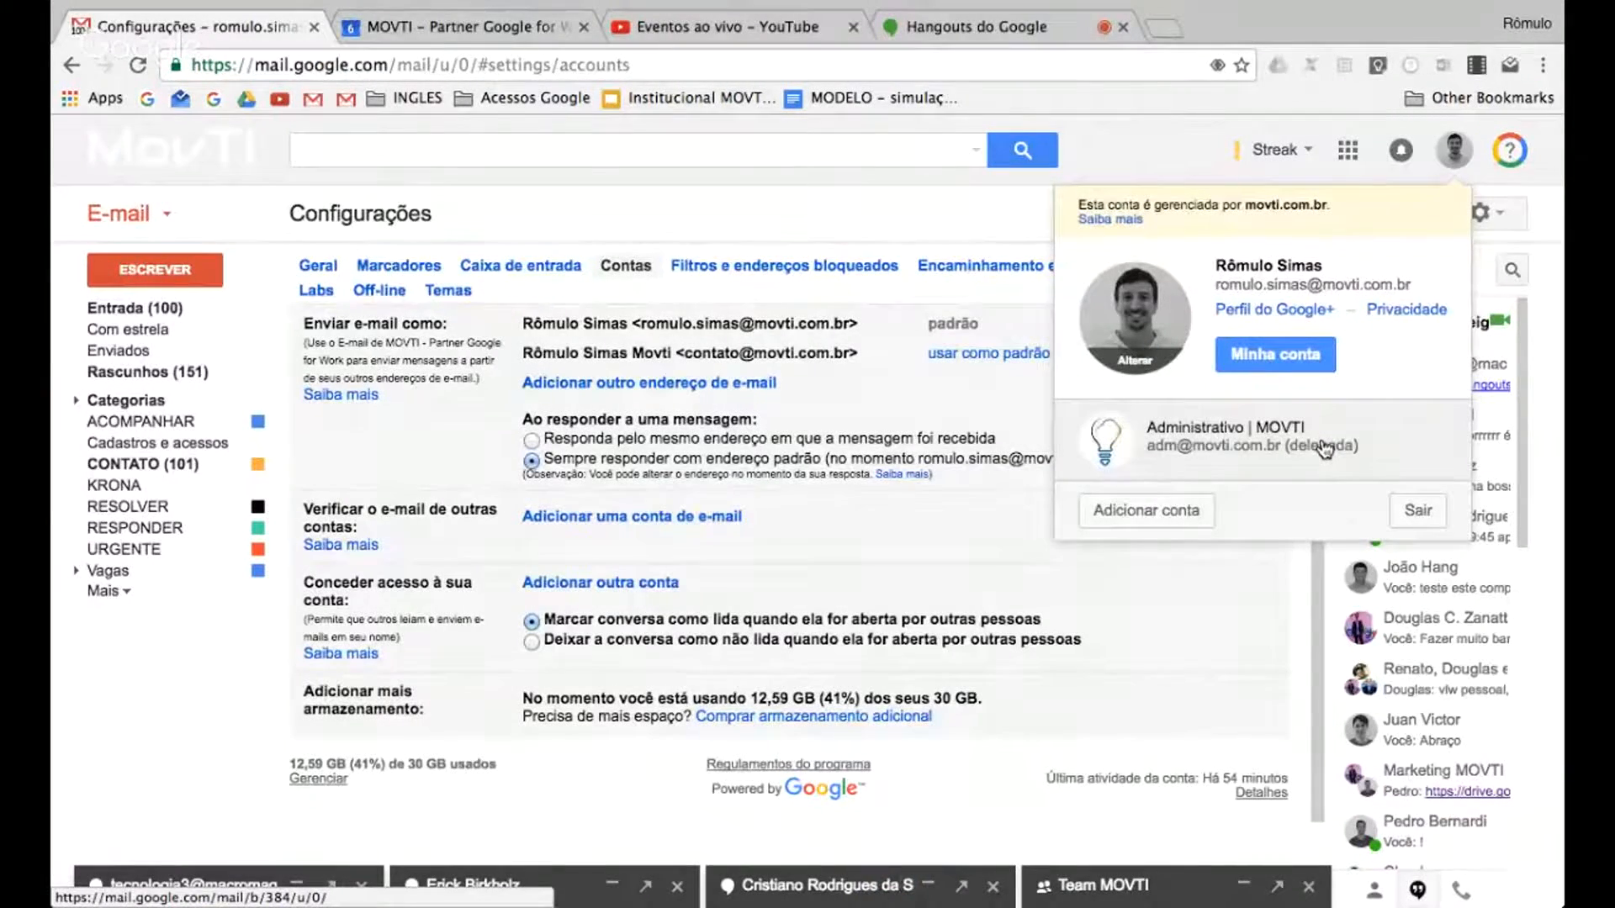
pyautogui.click(1282, 444)
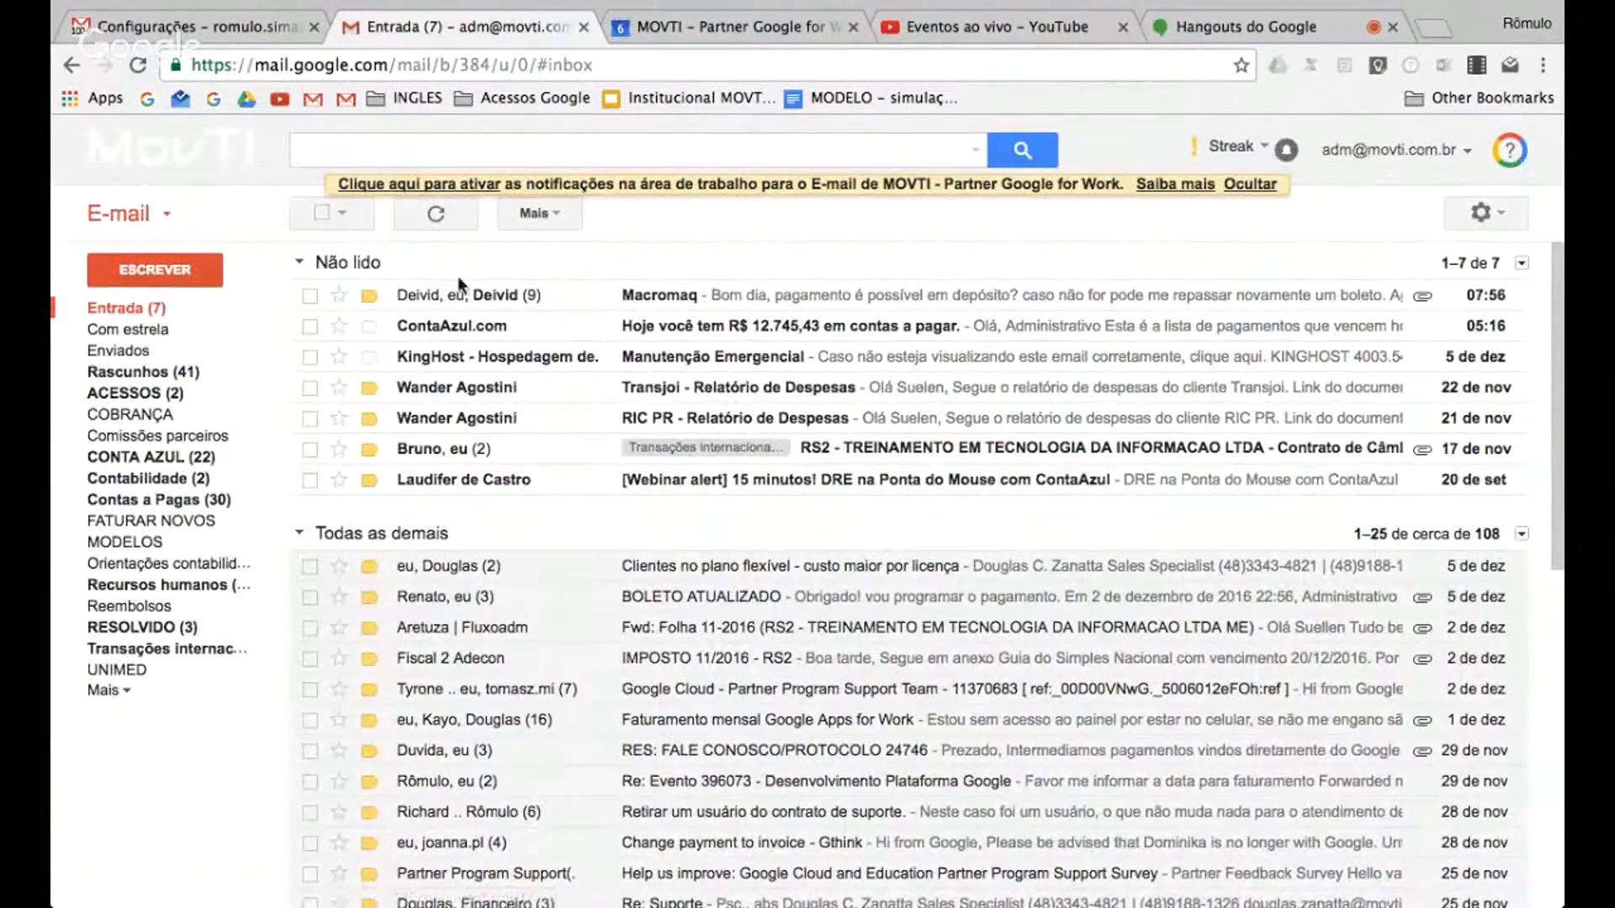
# Check the settings options offered in the delegated mailbox, and close that mailbox
pyautogui.click(1484, 214)
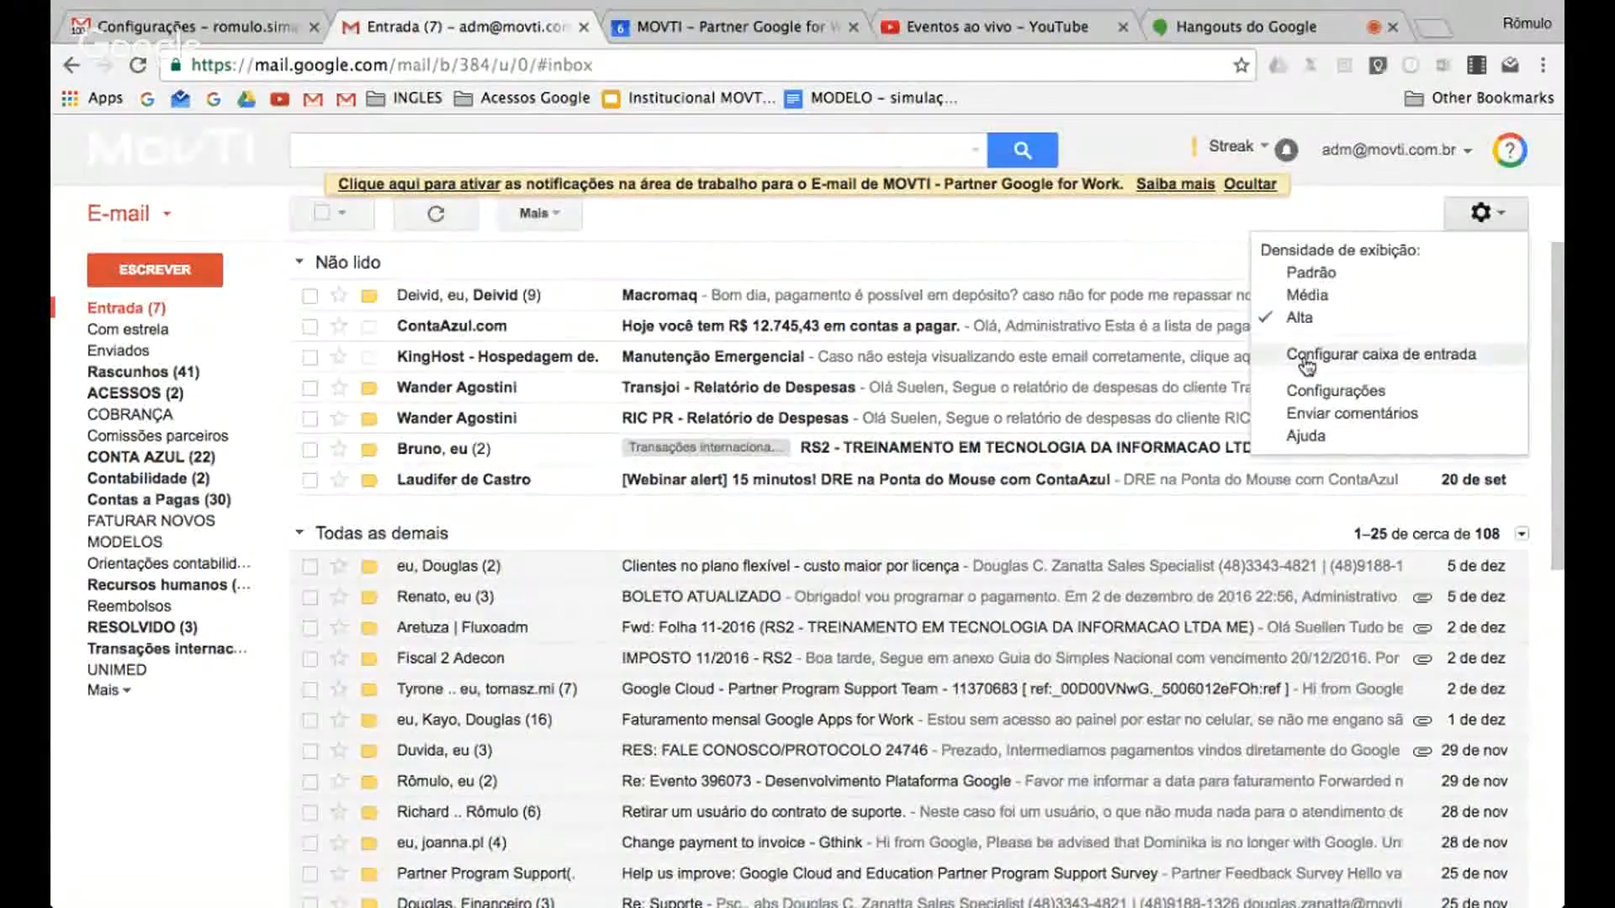
pyautogui.click(1170, 241)
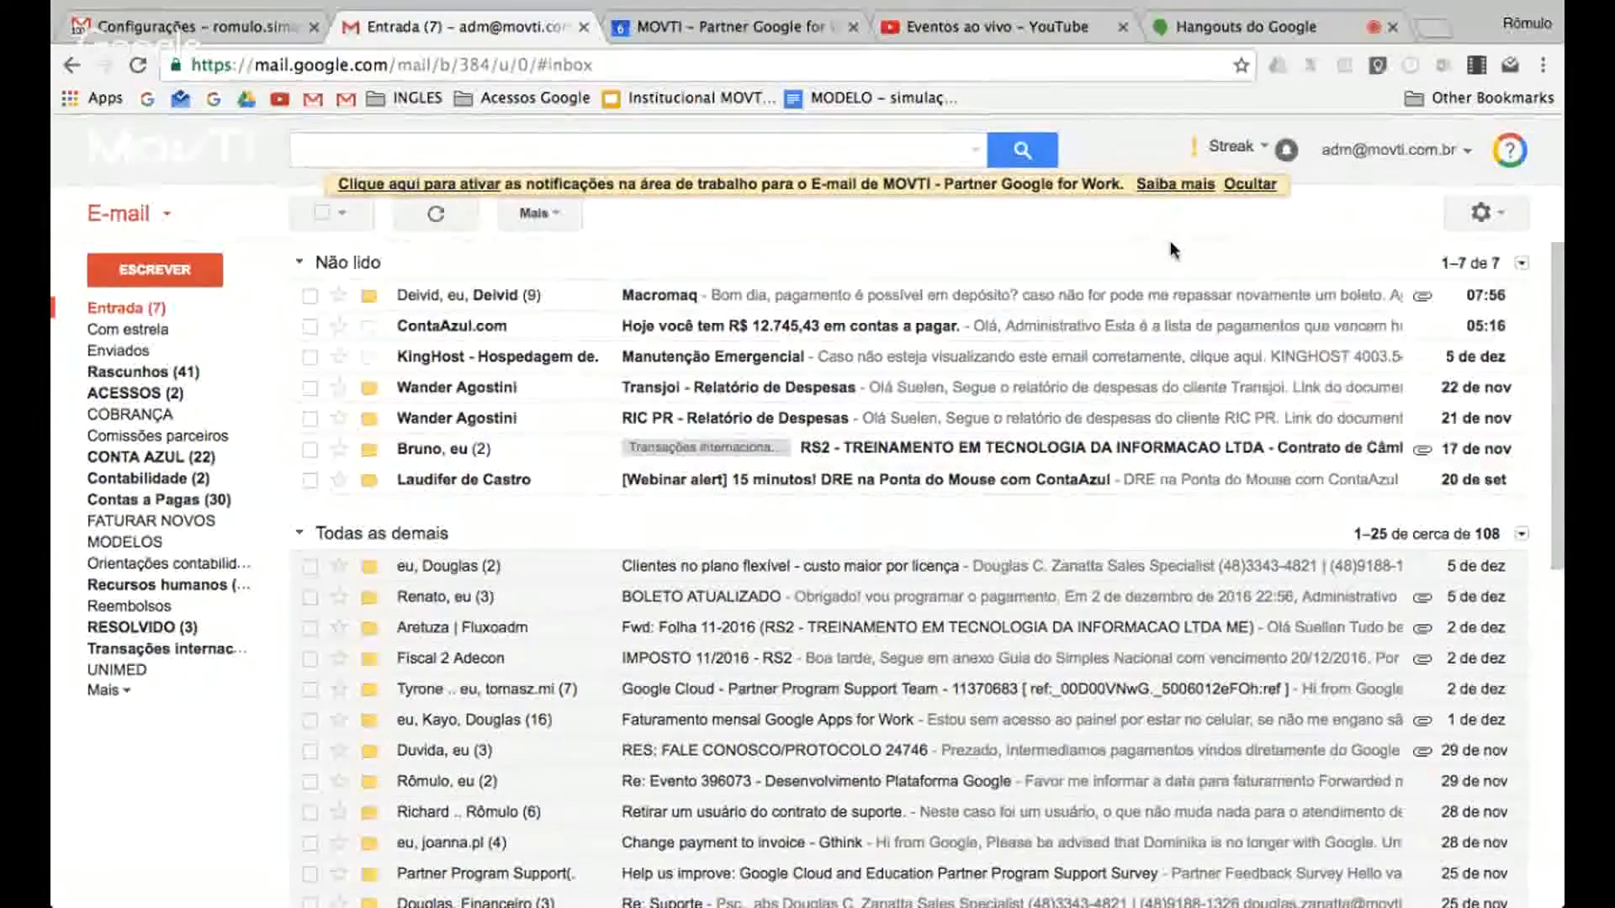
pyautogui.click(584, 28)
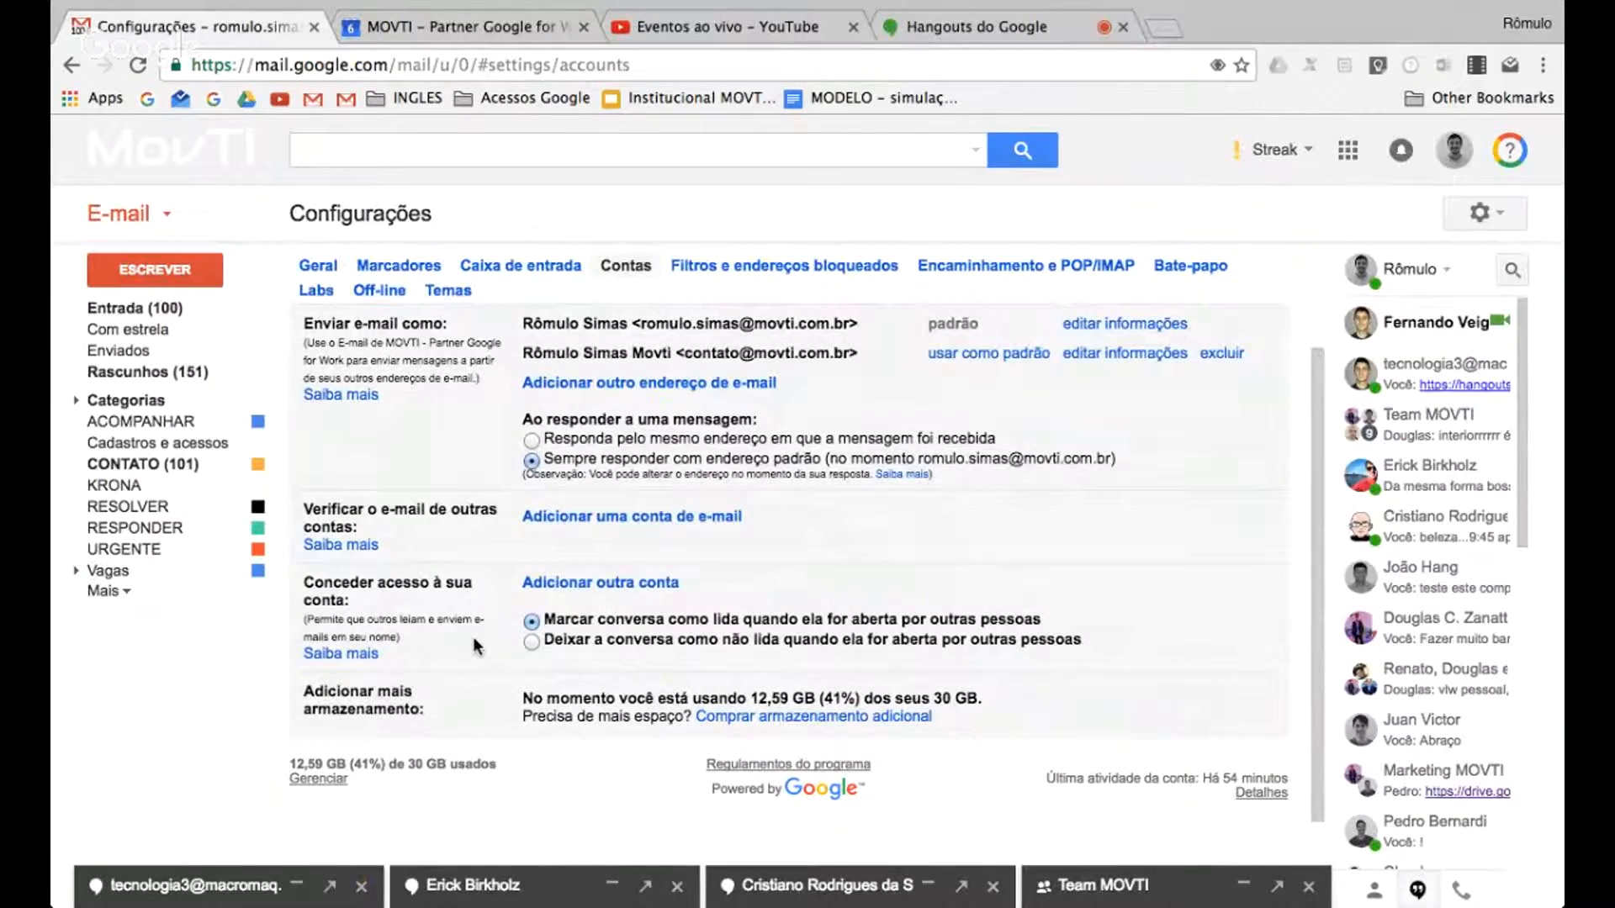
# Review the account access options and the Filtros e endereços bloqueados settings, and return to the inbox
pyautogui.scroll(-1, 663, 597)
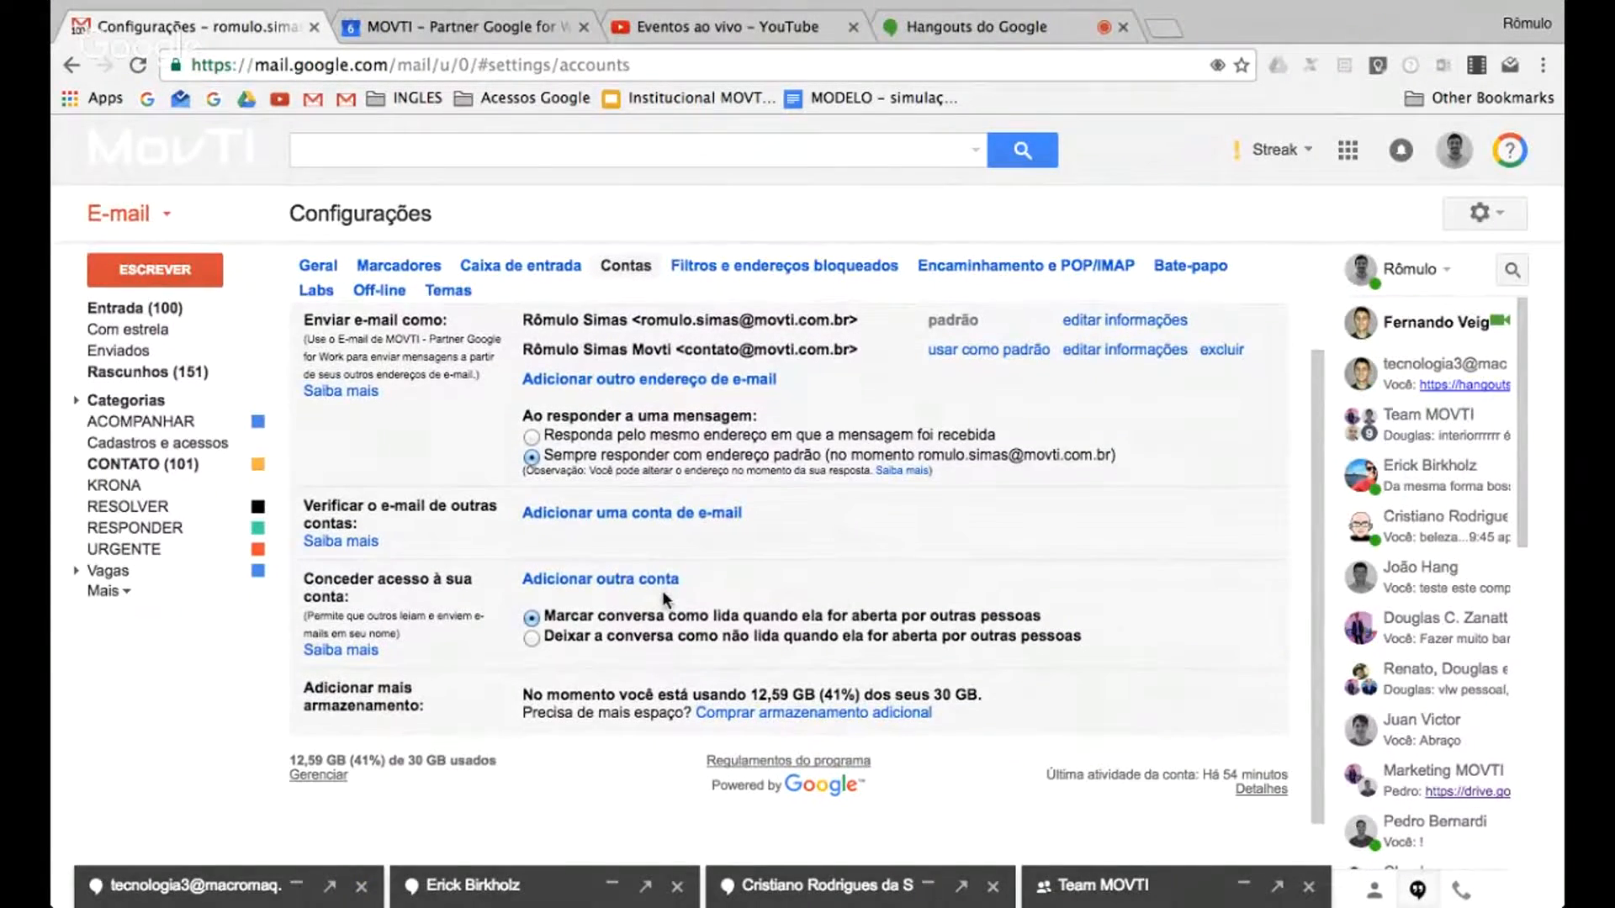
pyautogui.scroll(-1, 663, 599)
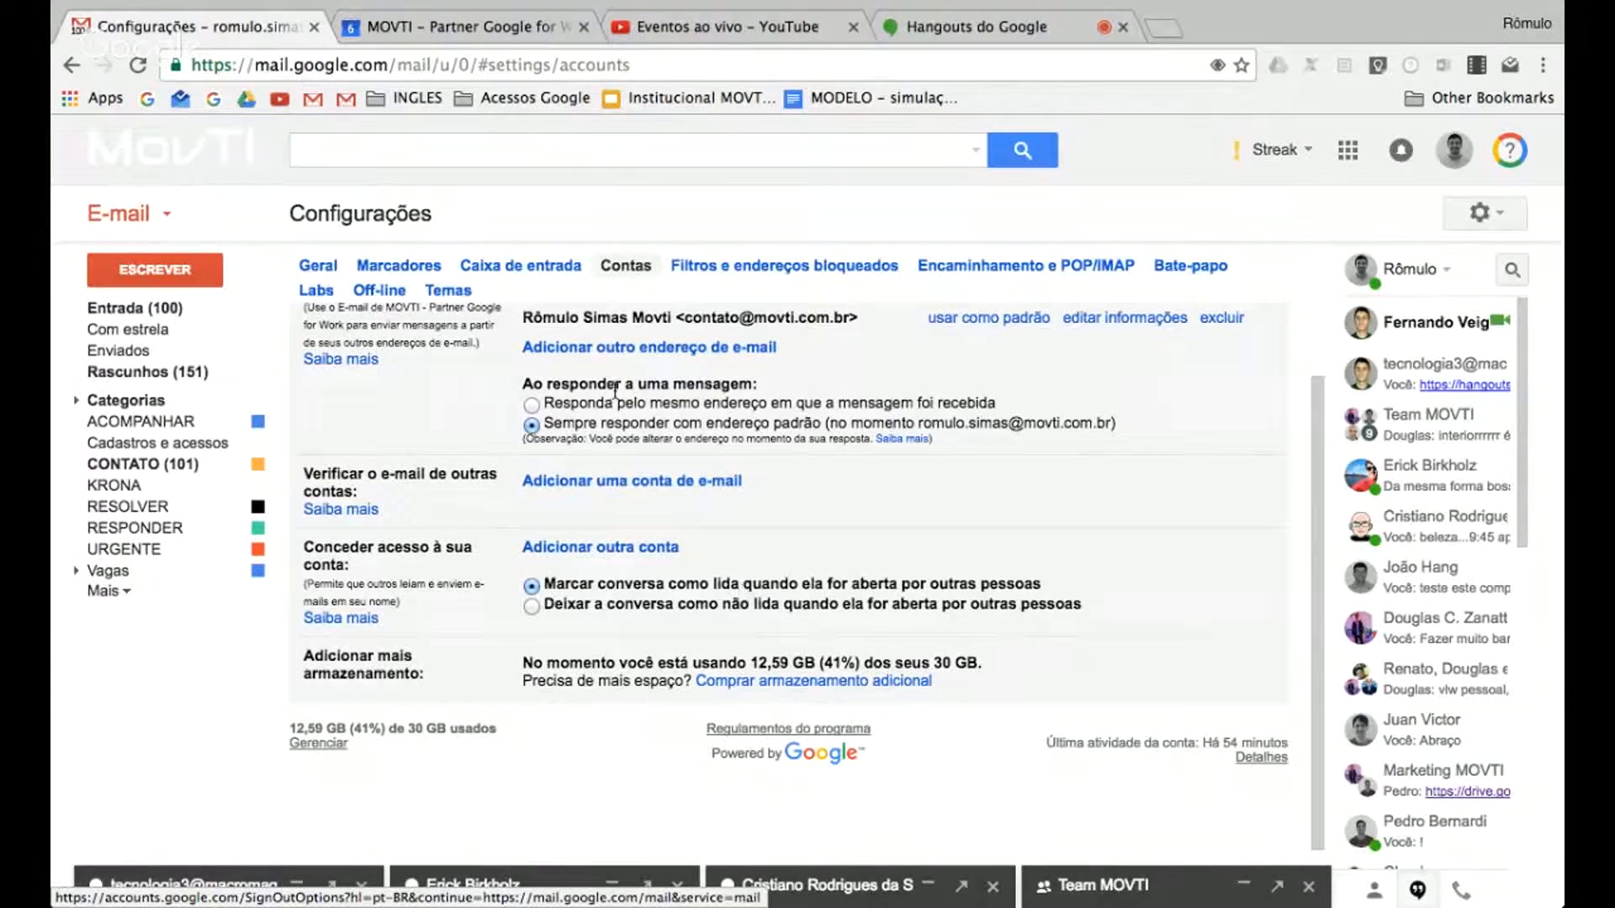
pyautogui.click(763, 267)
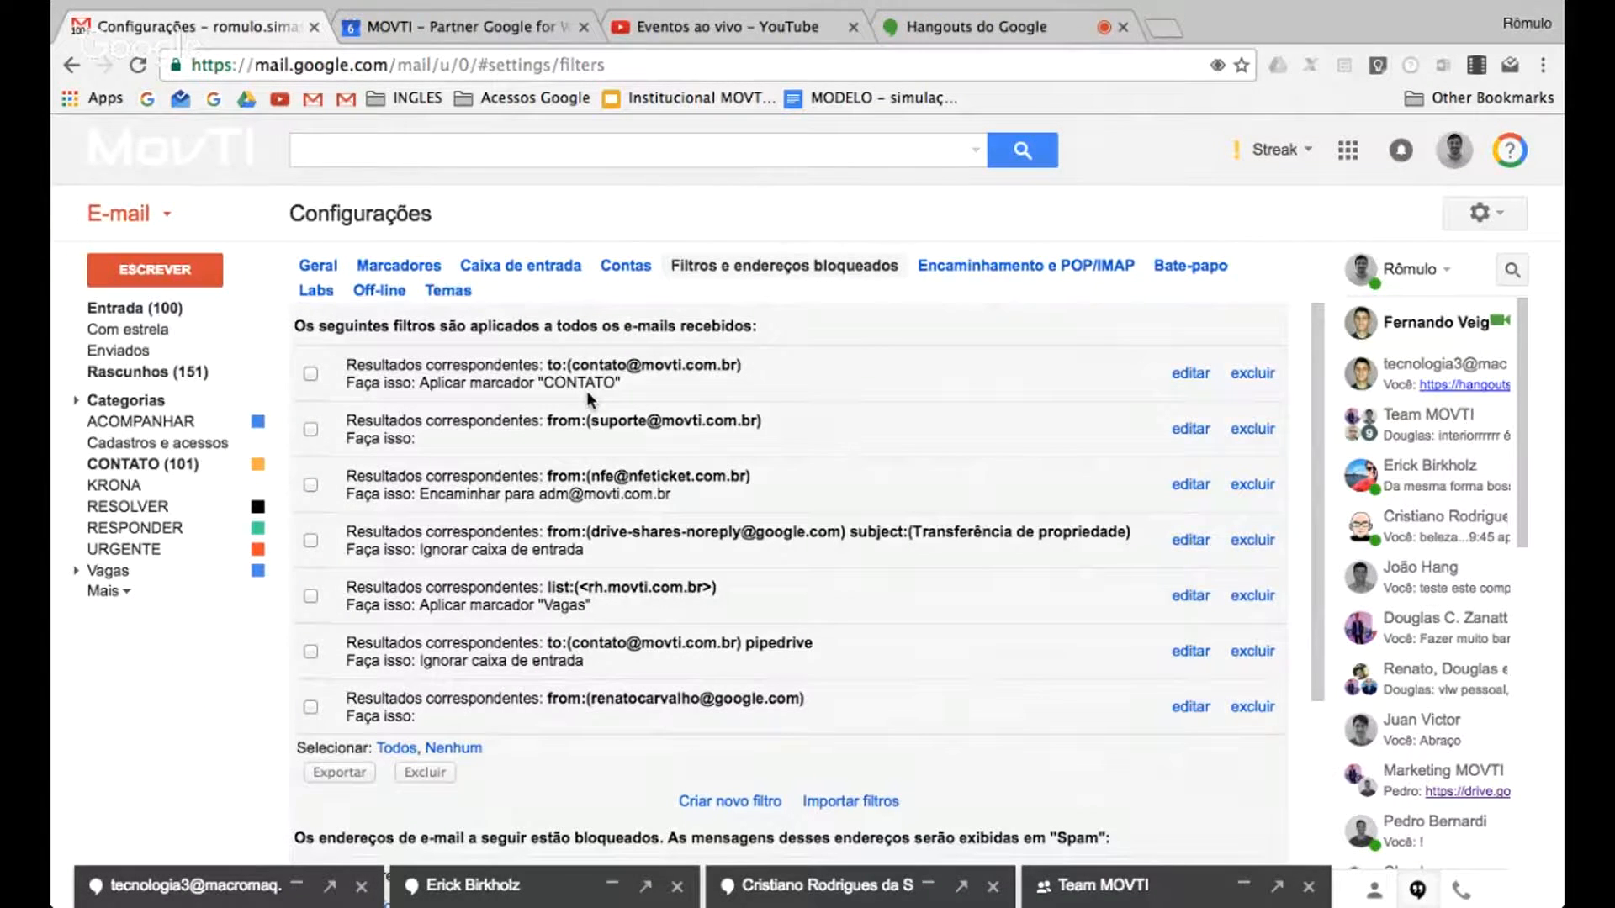
pyautogui.click(153, 318)
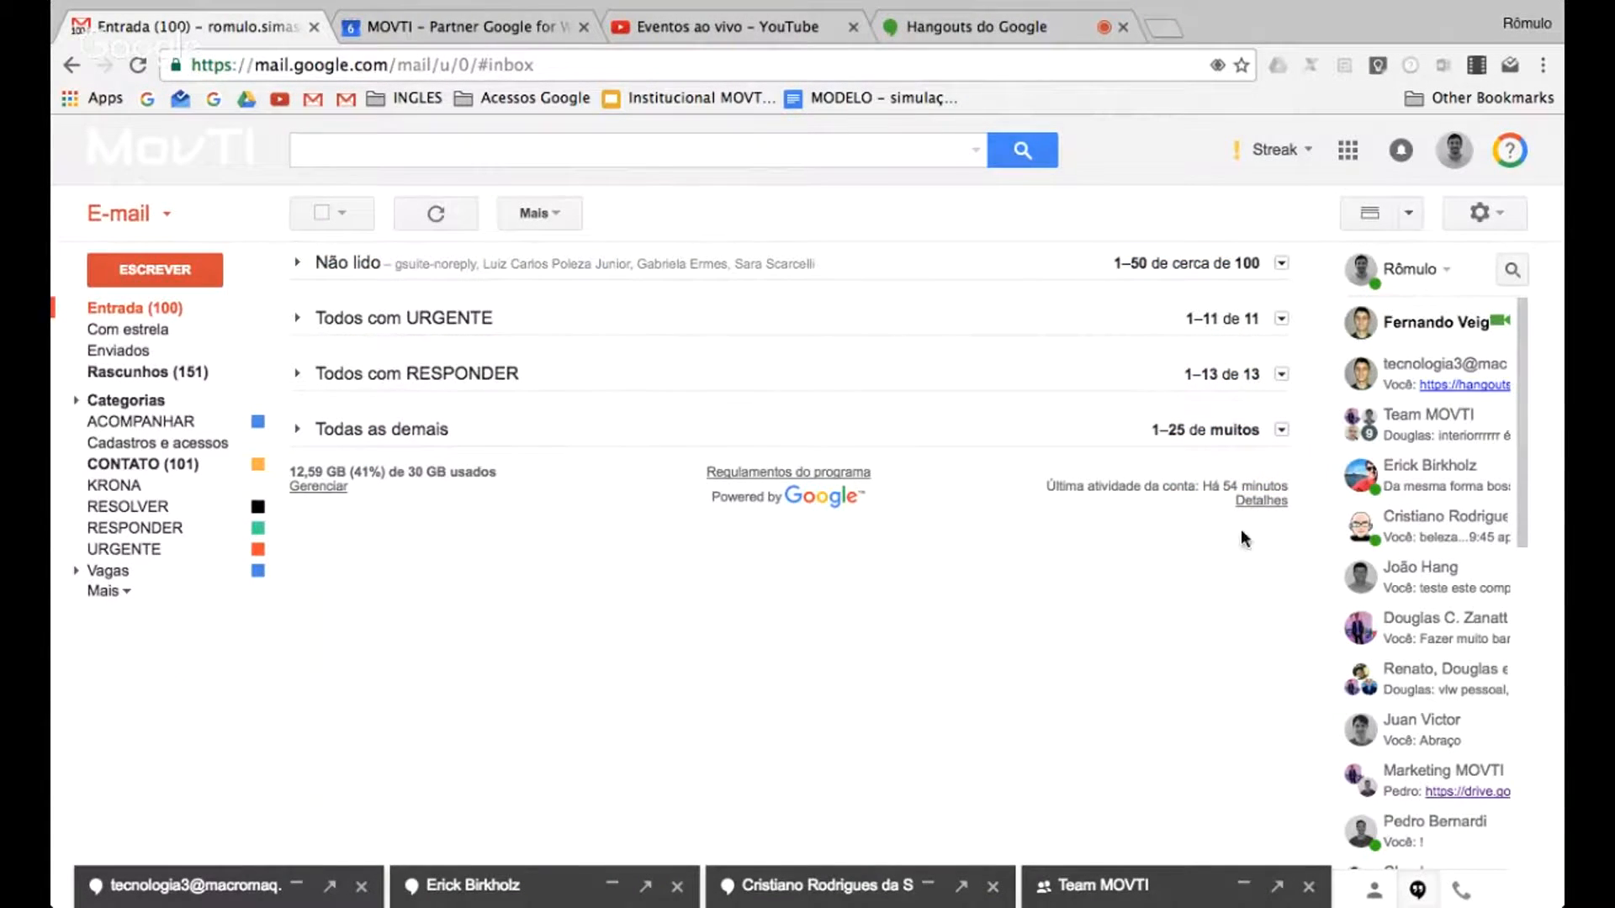
# Open Google Agenda from the mailbox, and close the older calendar tab
pyautogui.click(1349, 152)
pyautogui.click(1281, 281)
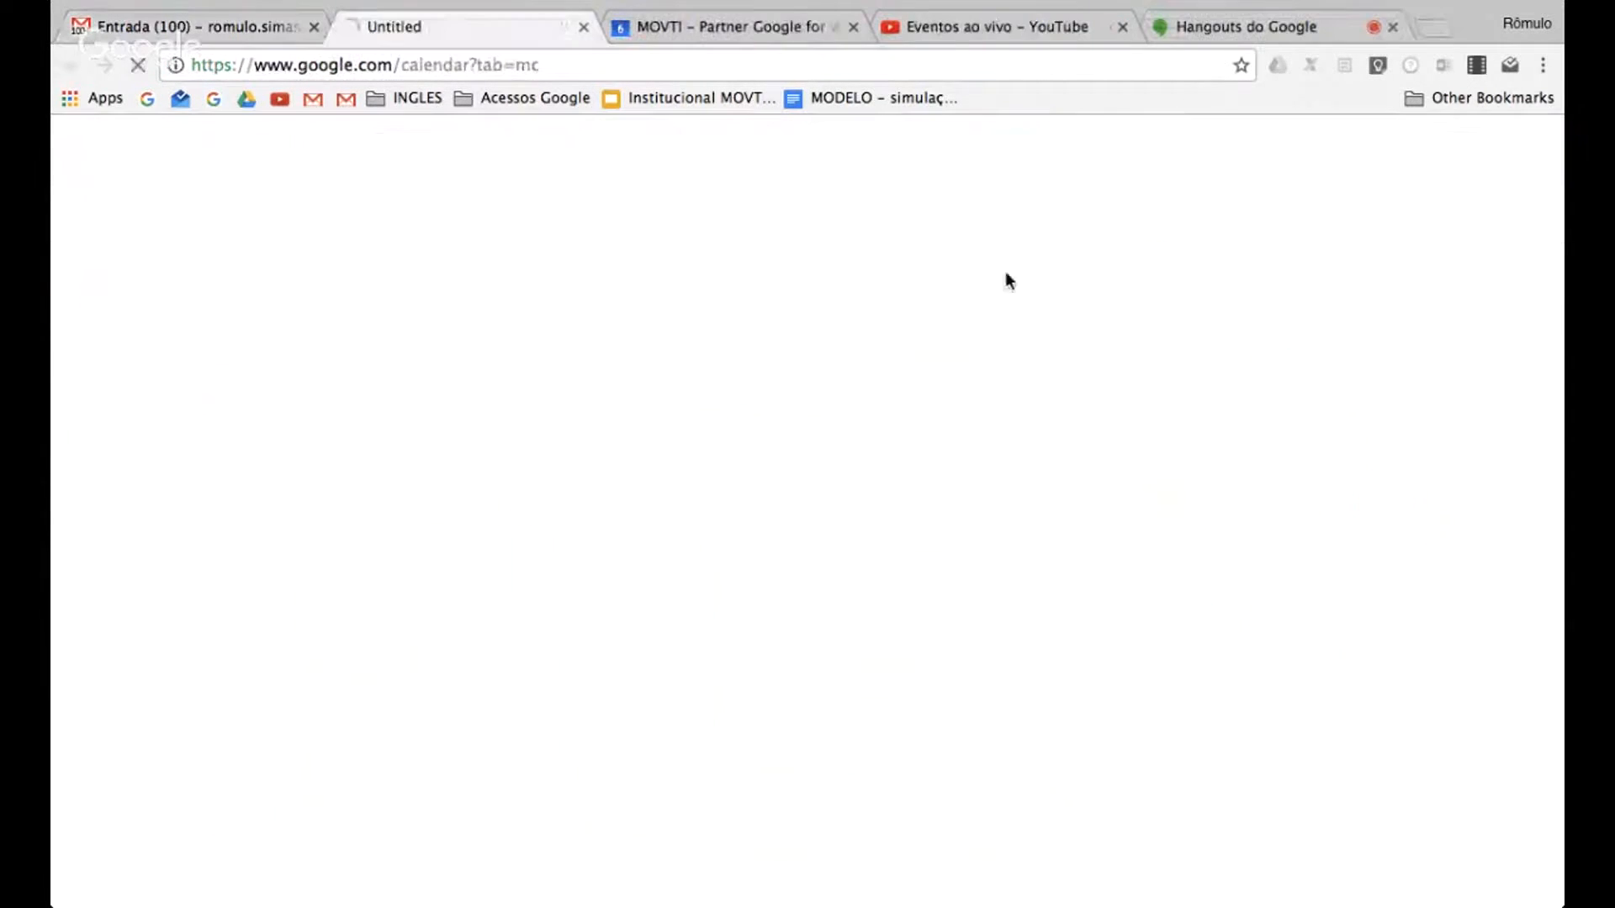
pyautogui.click(854, 27)
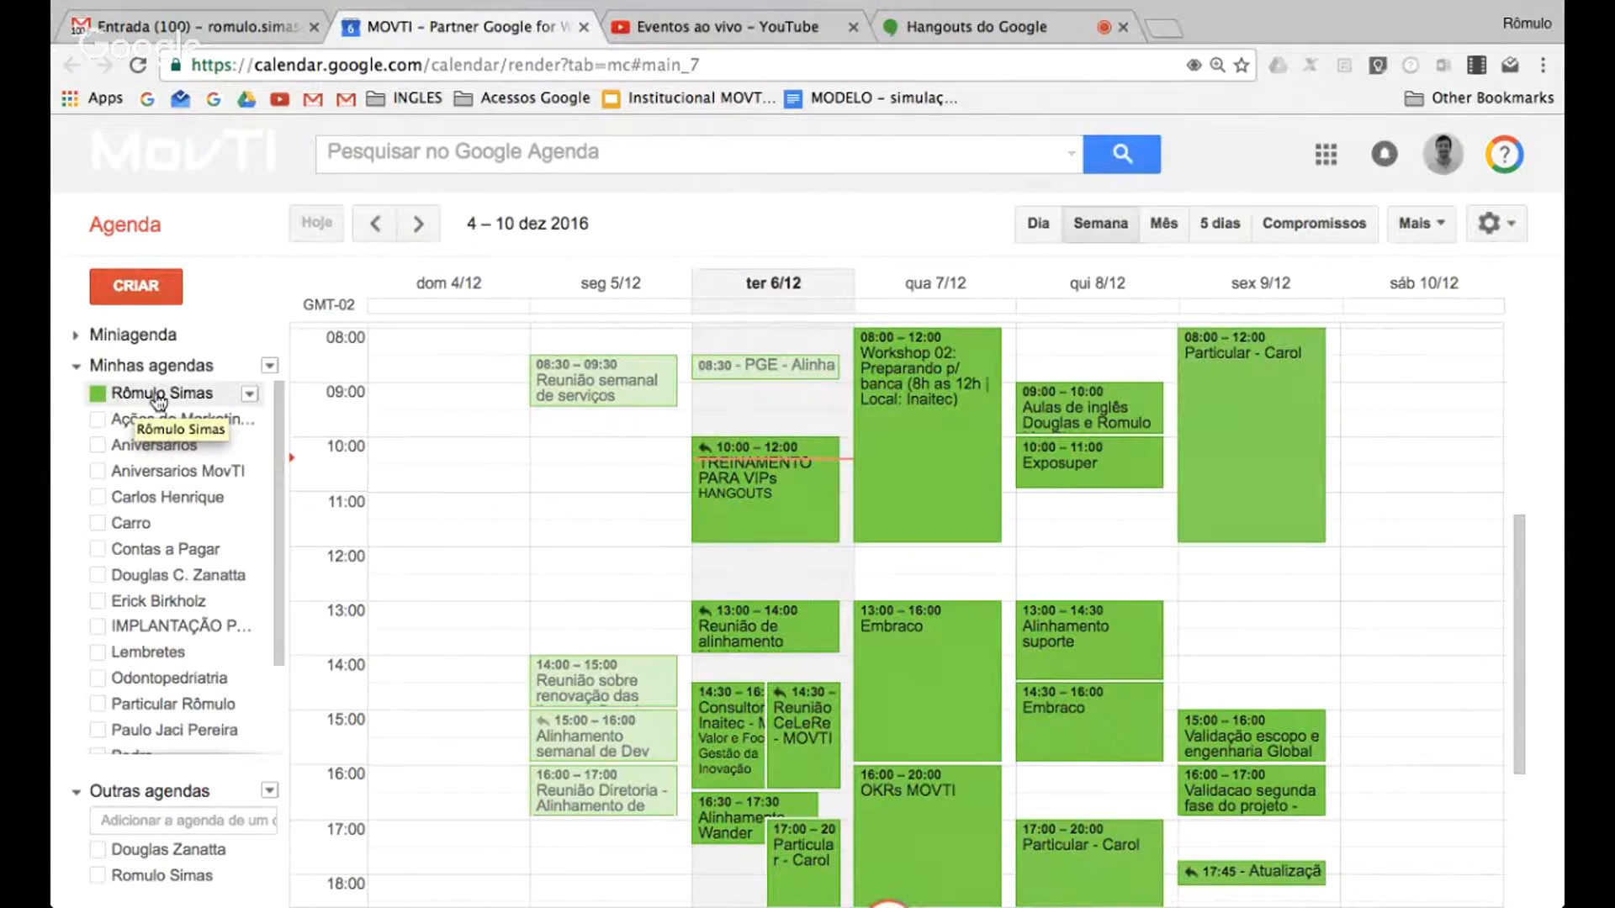
# Open the sharing settings of the primary calendar, and check the visibility options for people in the MOVTI organization
pyautogui.click(249, 395)
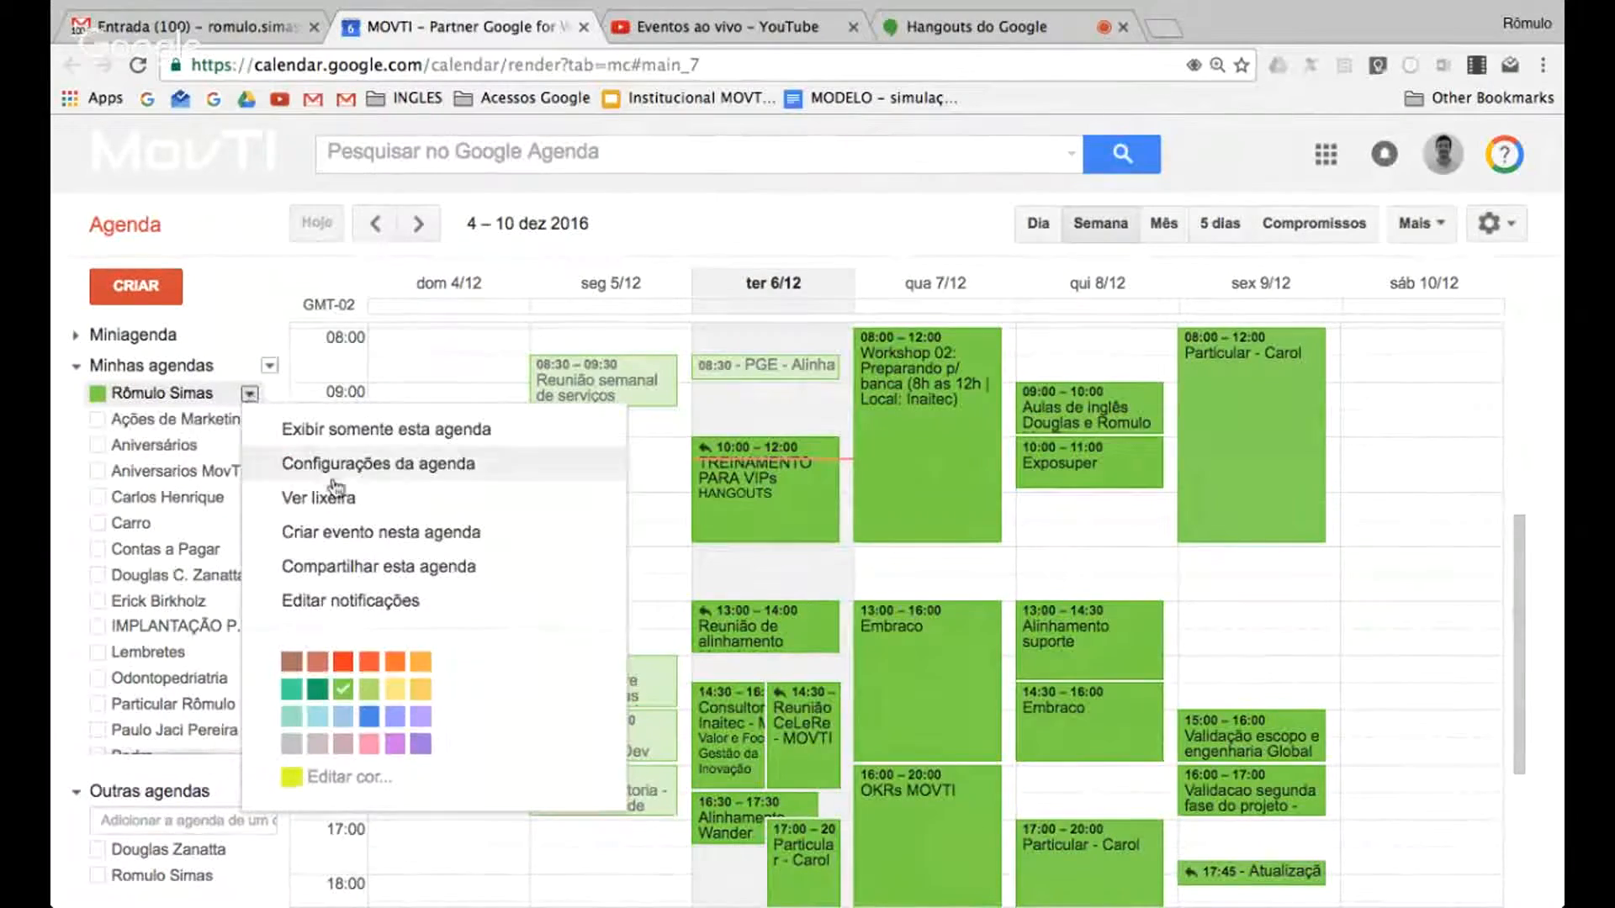
pyautogui.click(344, 570)
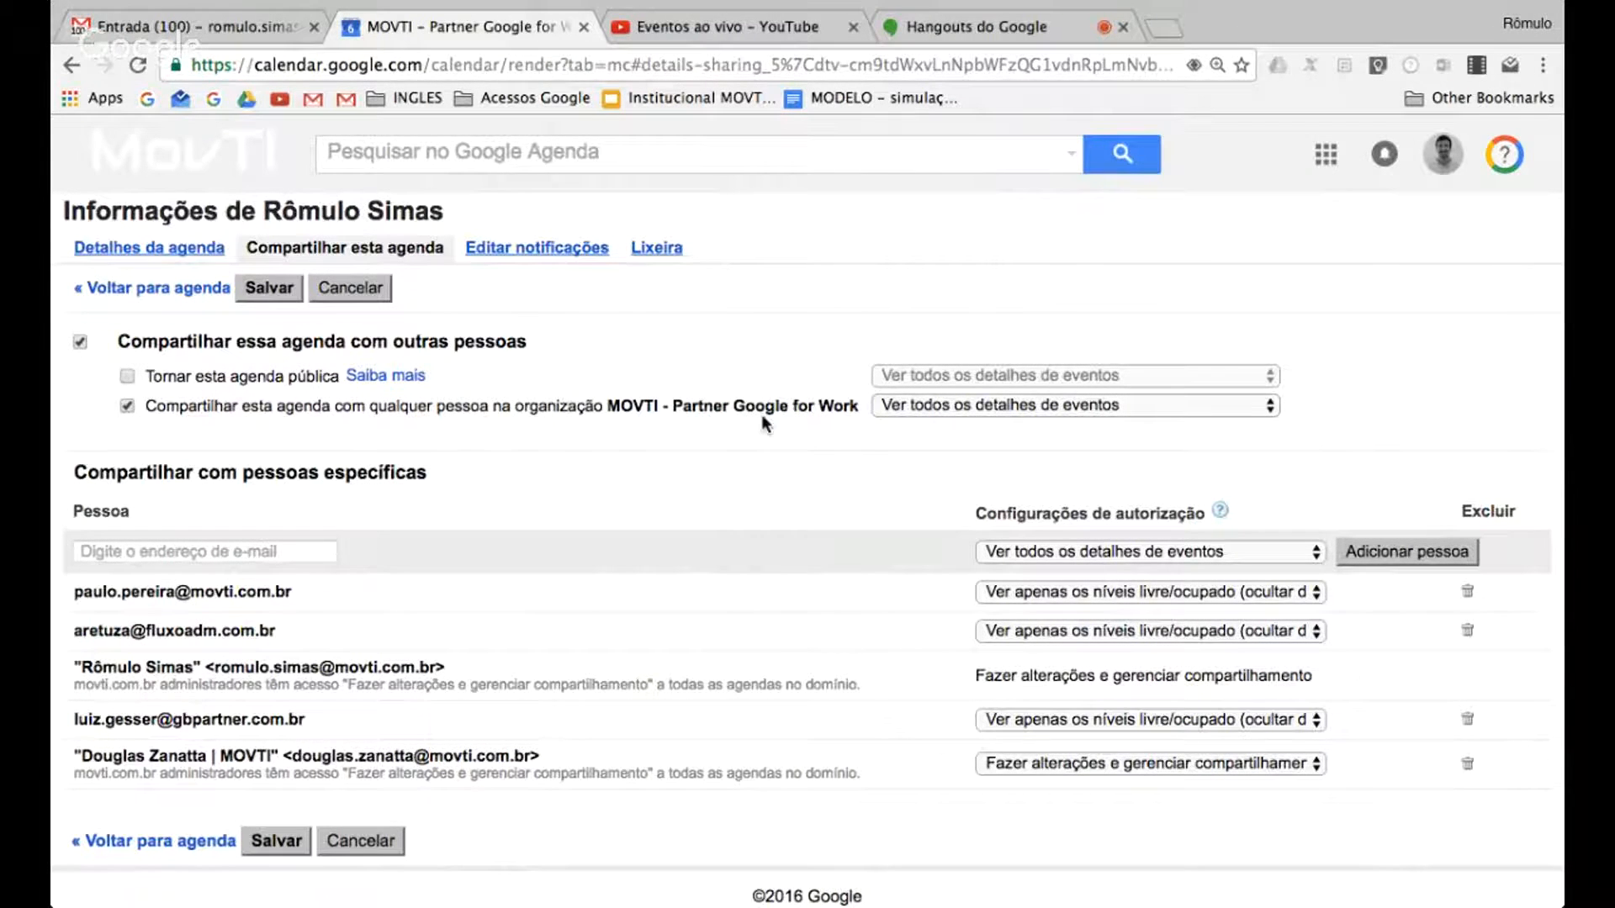
pyautogui.click(980, 406)
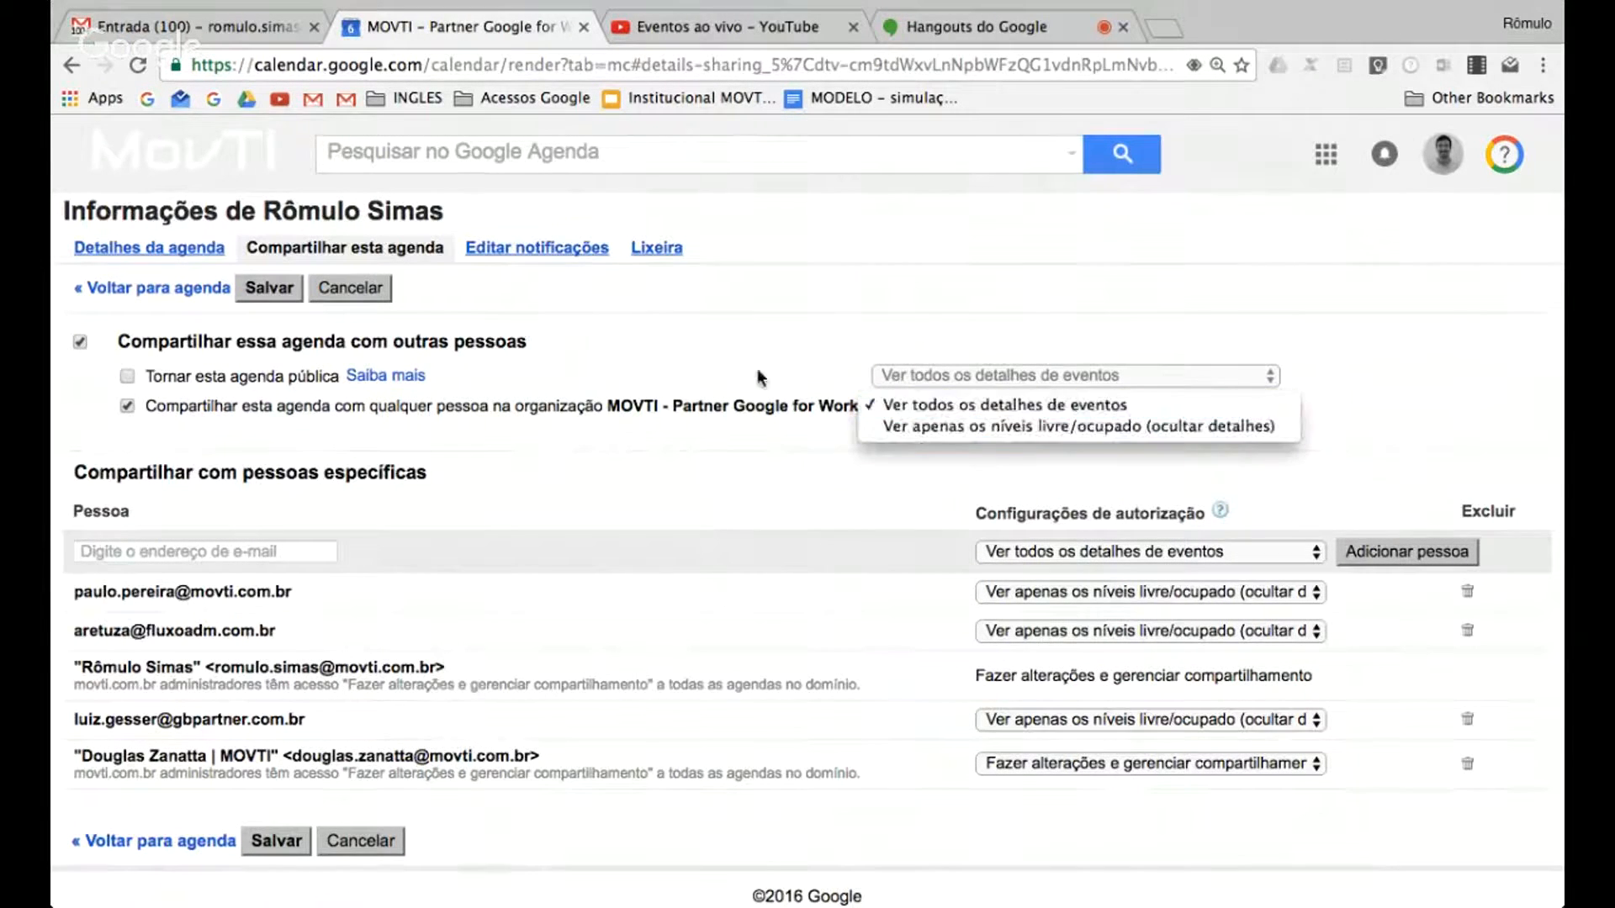
pyautogui.click(739, 342)
pyautogui.click(738, 491)
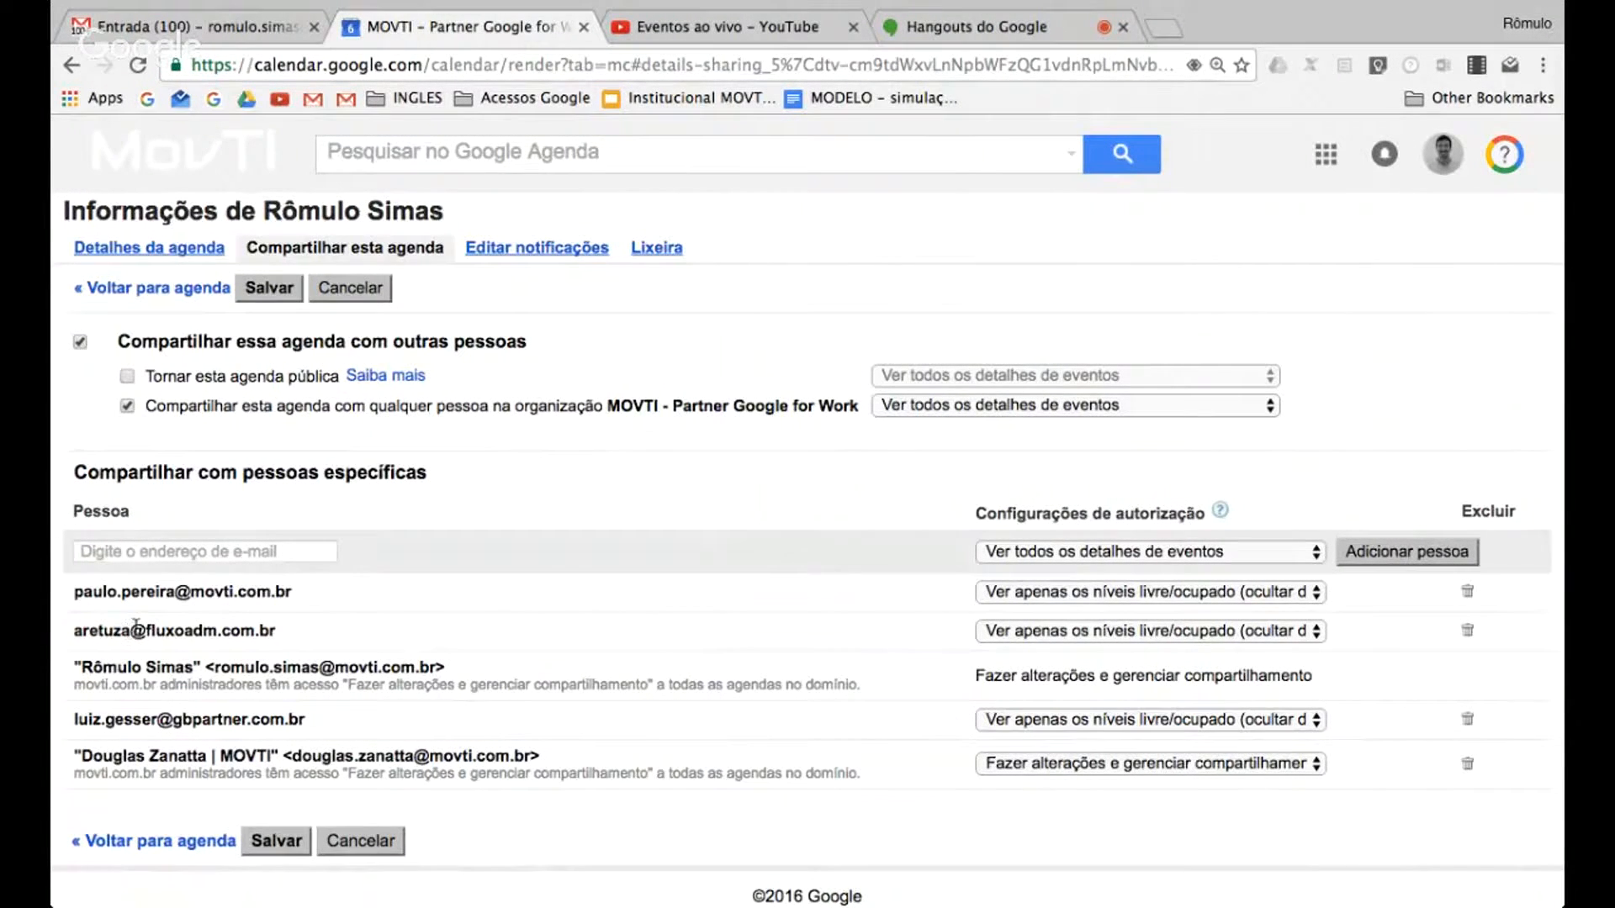
pyautogui.moveTo(136, 624); pyautogui.dragTo(295, 632)
pyautogui.click(294, 632)
# Add a colleague's MOVTI e-mail address to the specific people the calendar is shared with
pyautogui.click(151, 543)
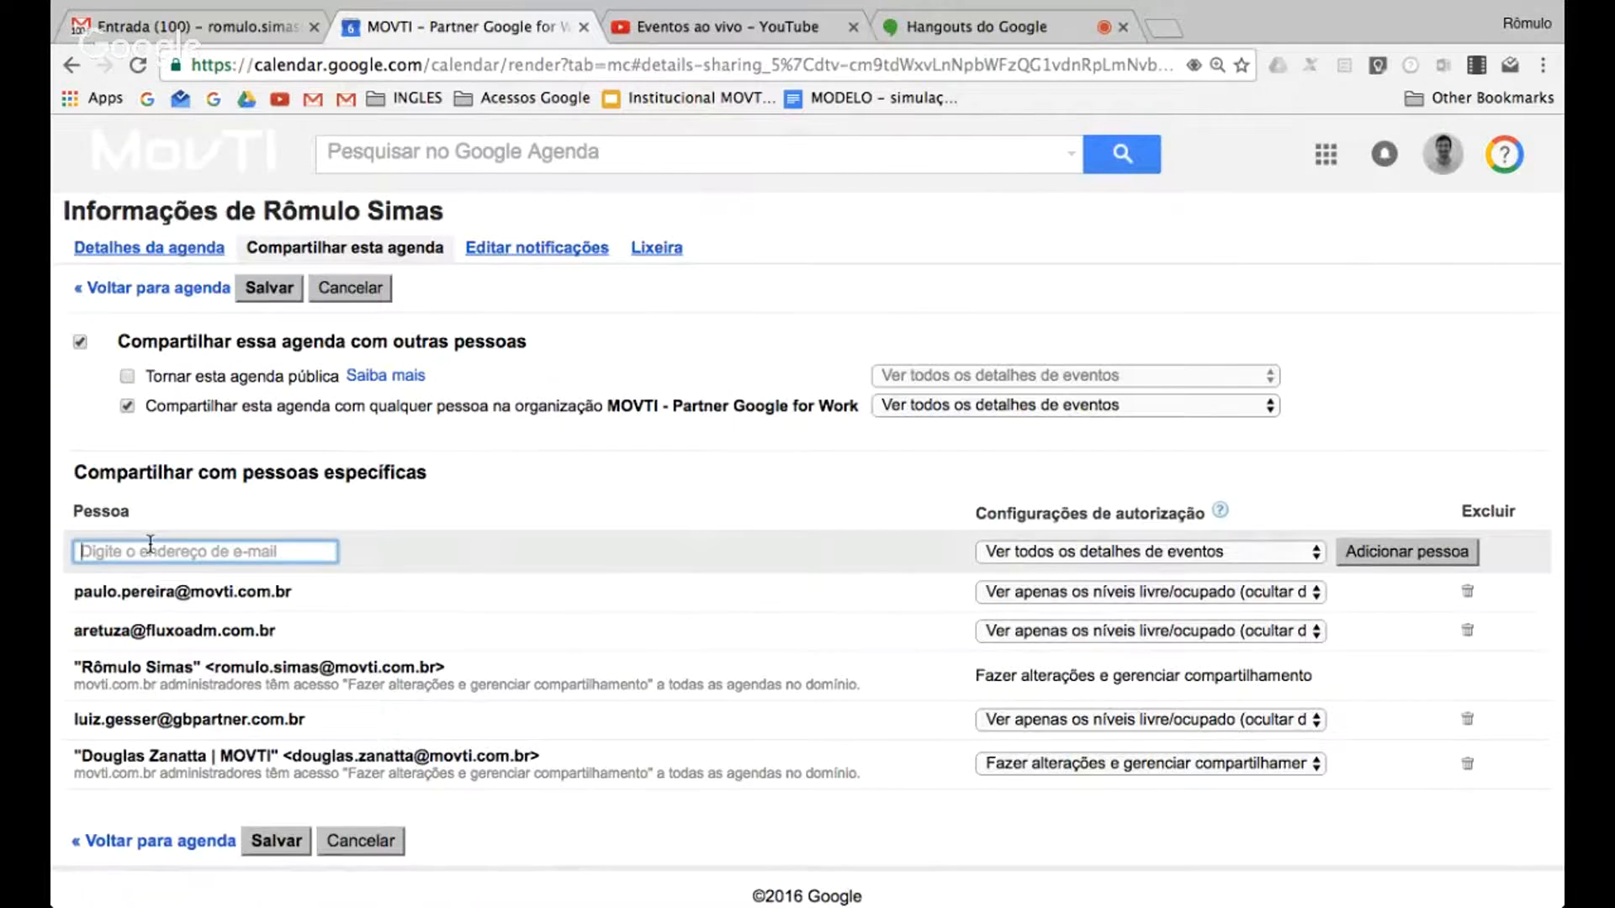
pyautogui.write('joao')
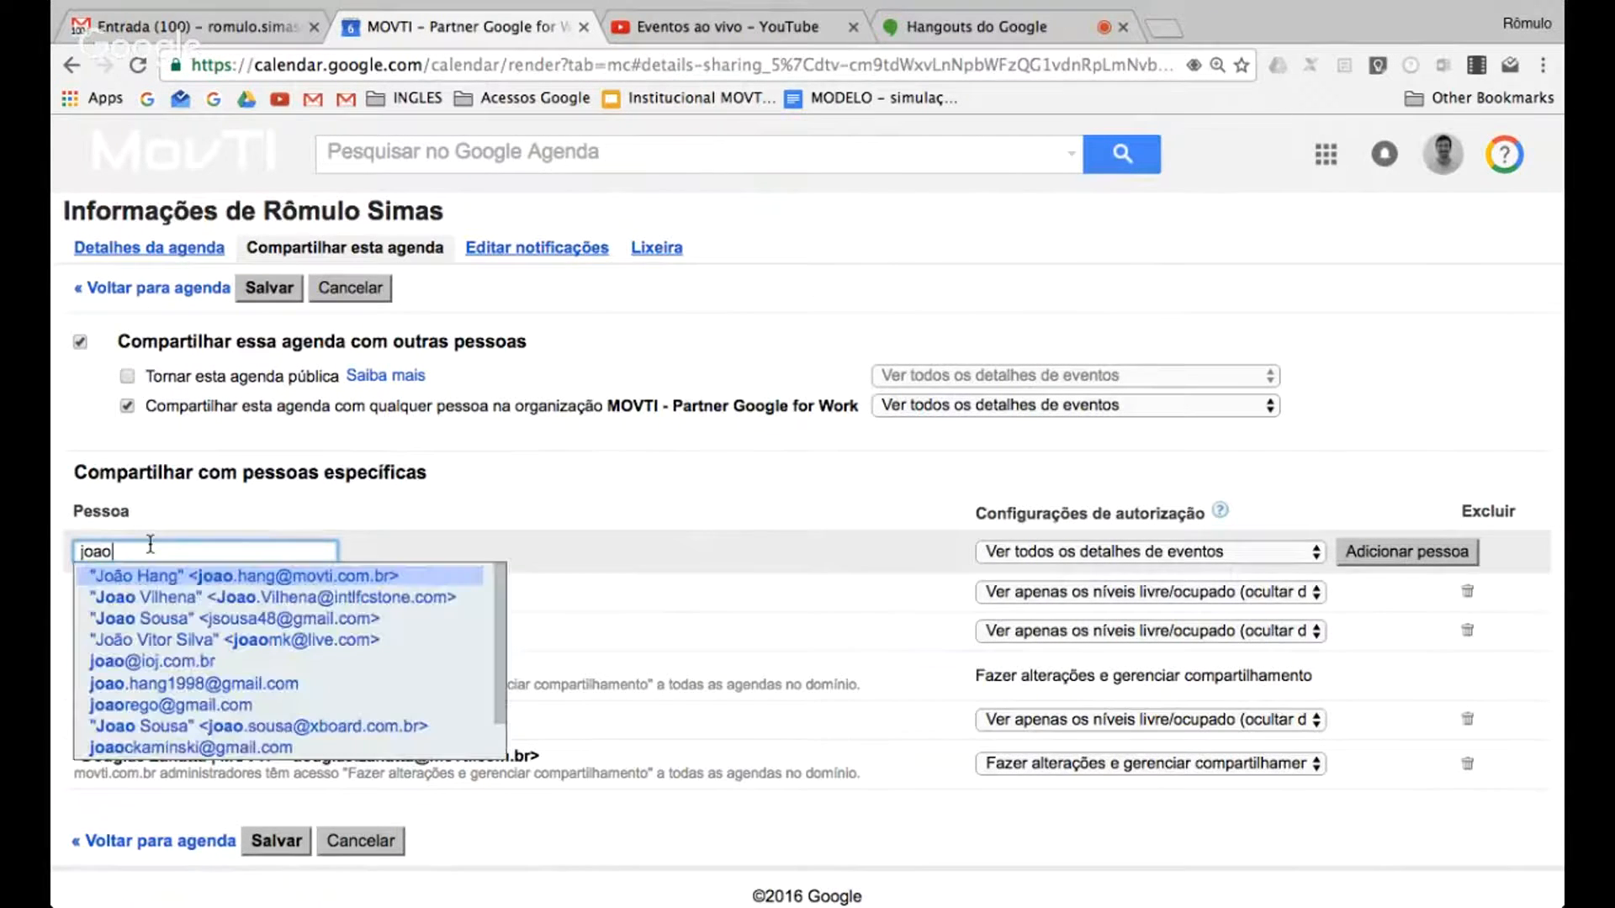
pyautogui.press('Return')
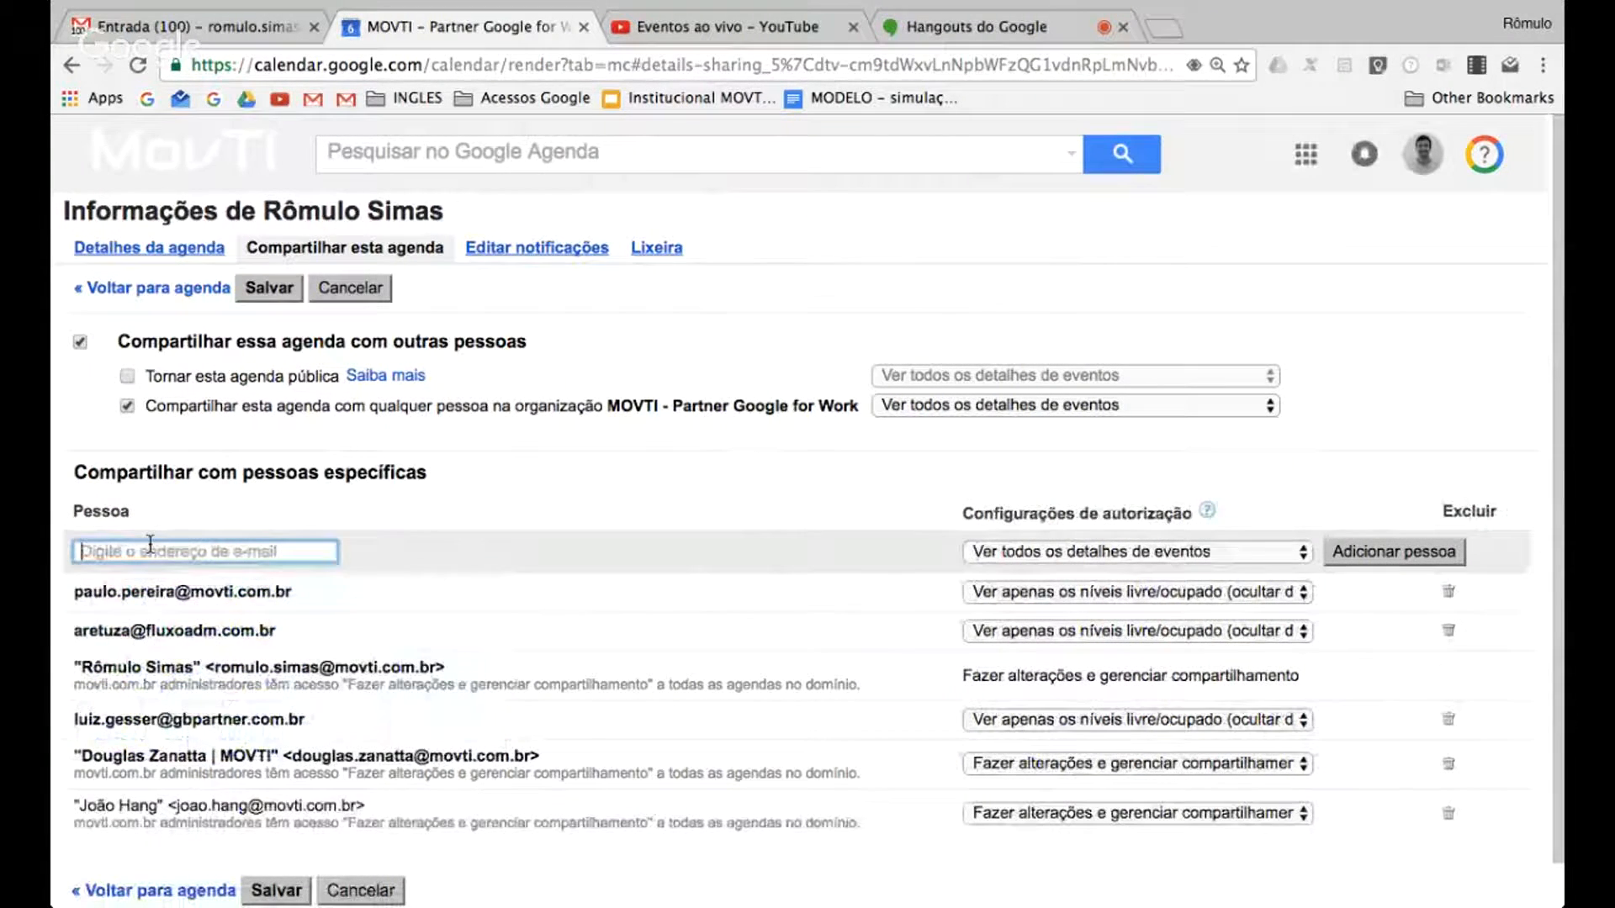
# Check the permission levels available for the newly added colleague, and remove that person from the sharing list
pyautogui.click(1112, 814)
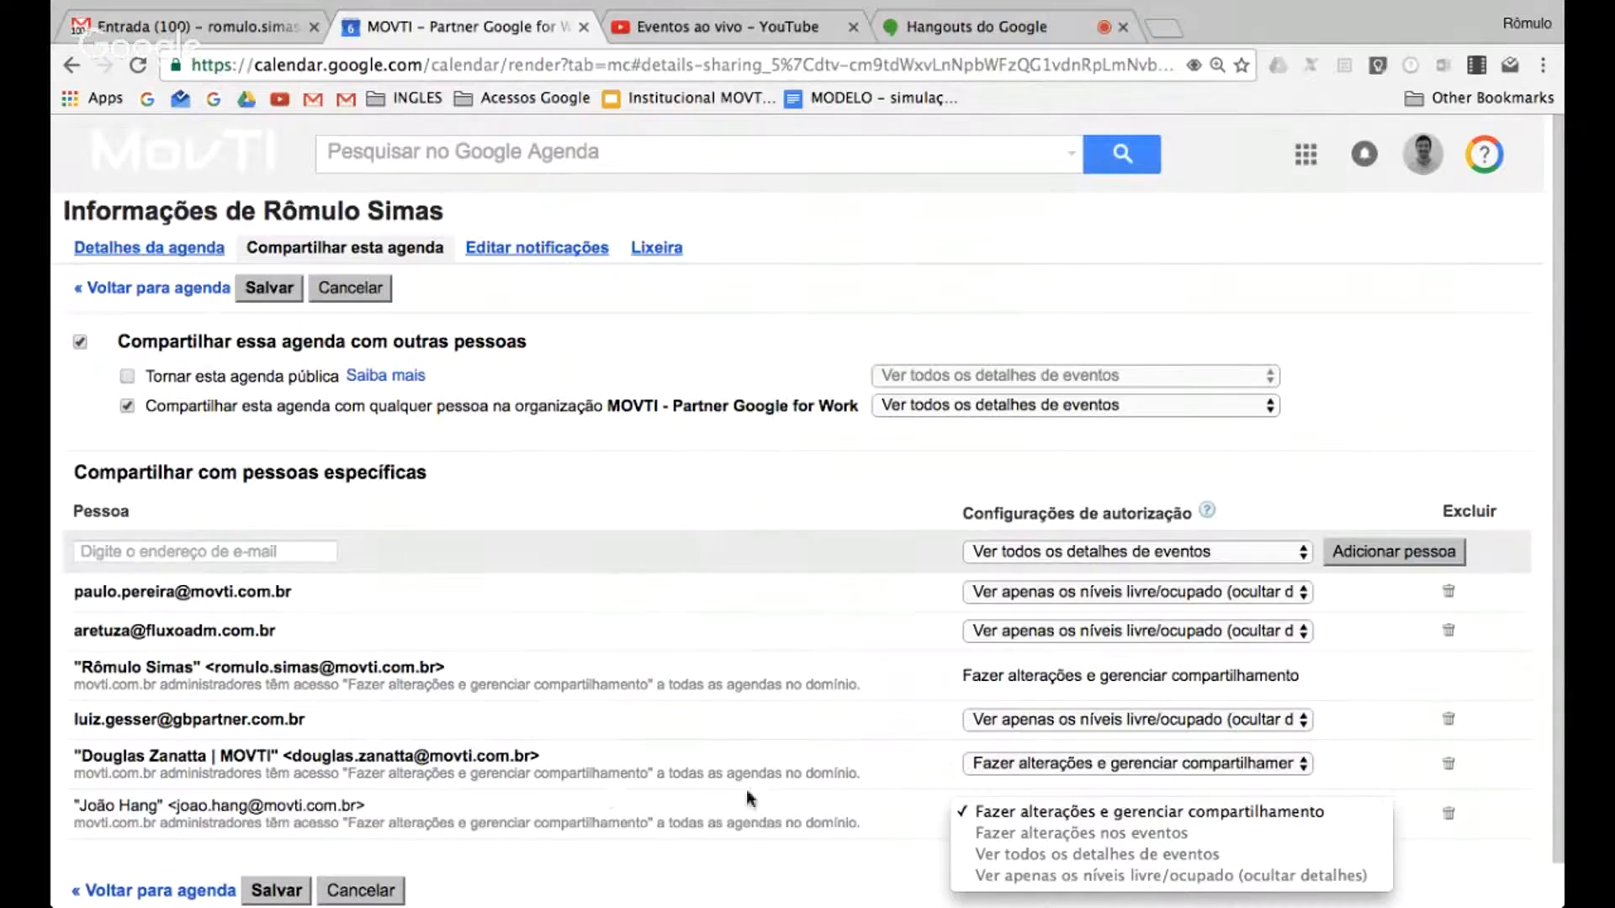
pyautogui.click(806, 824)
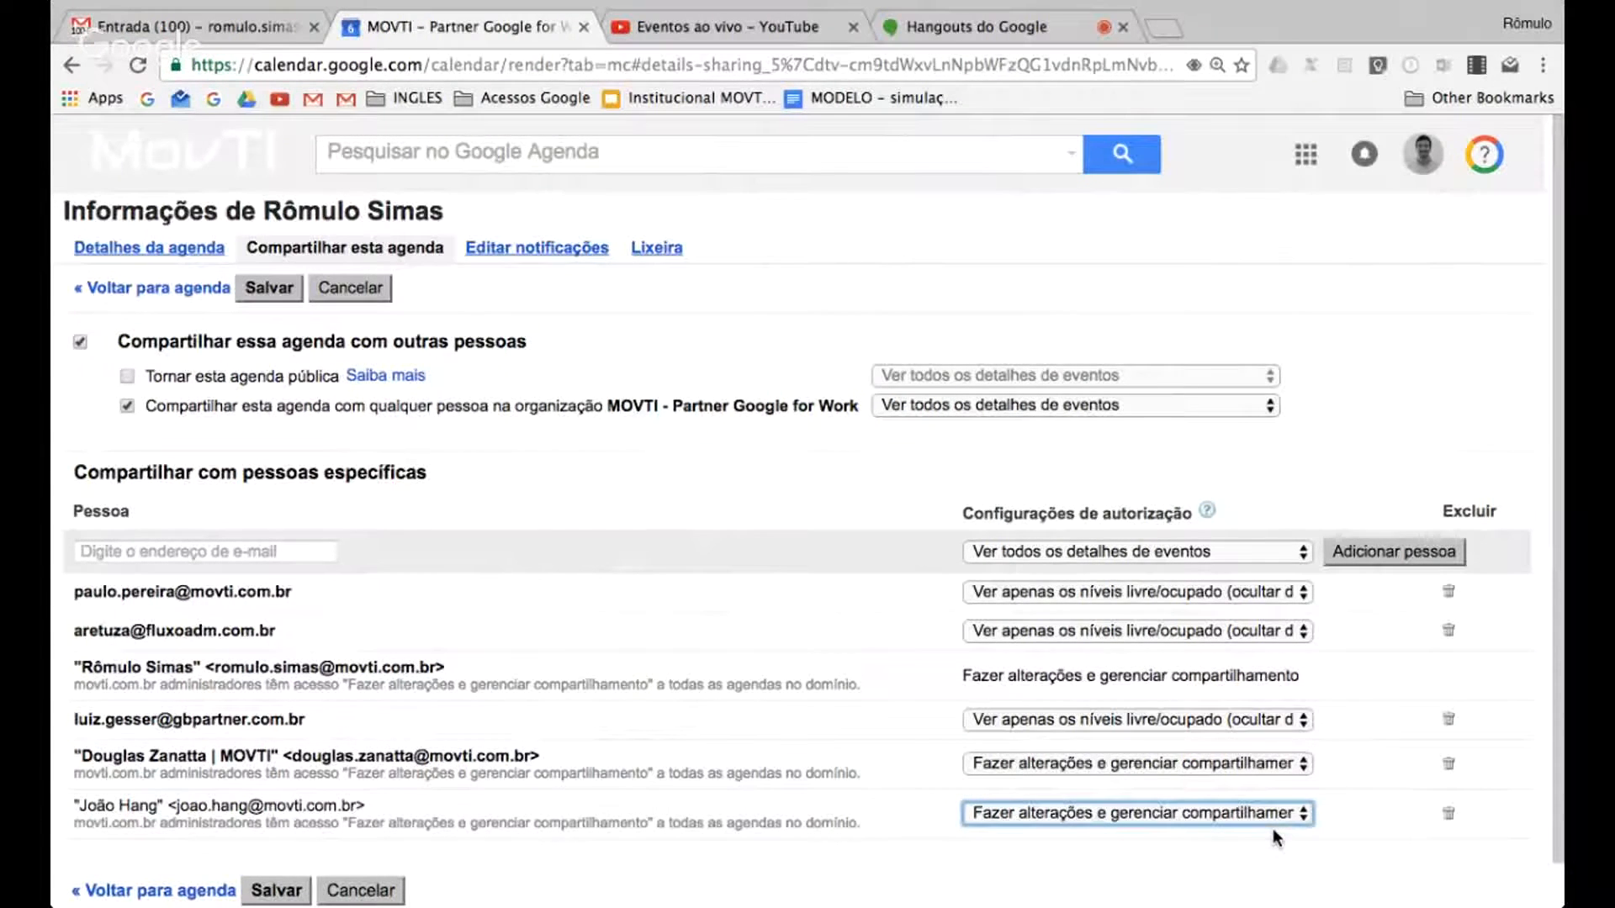
pyautogui.click(1449, 815)
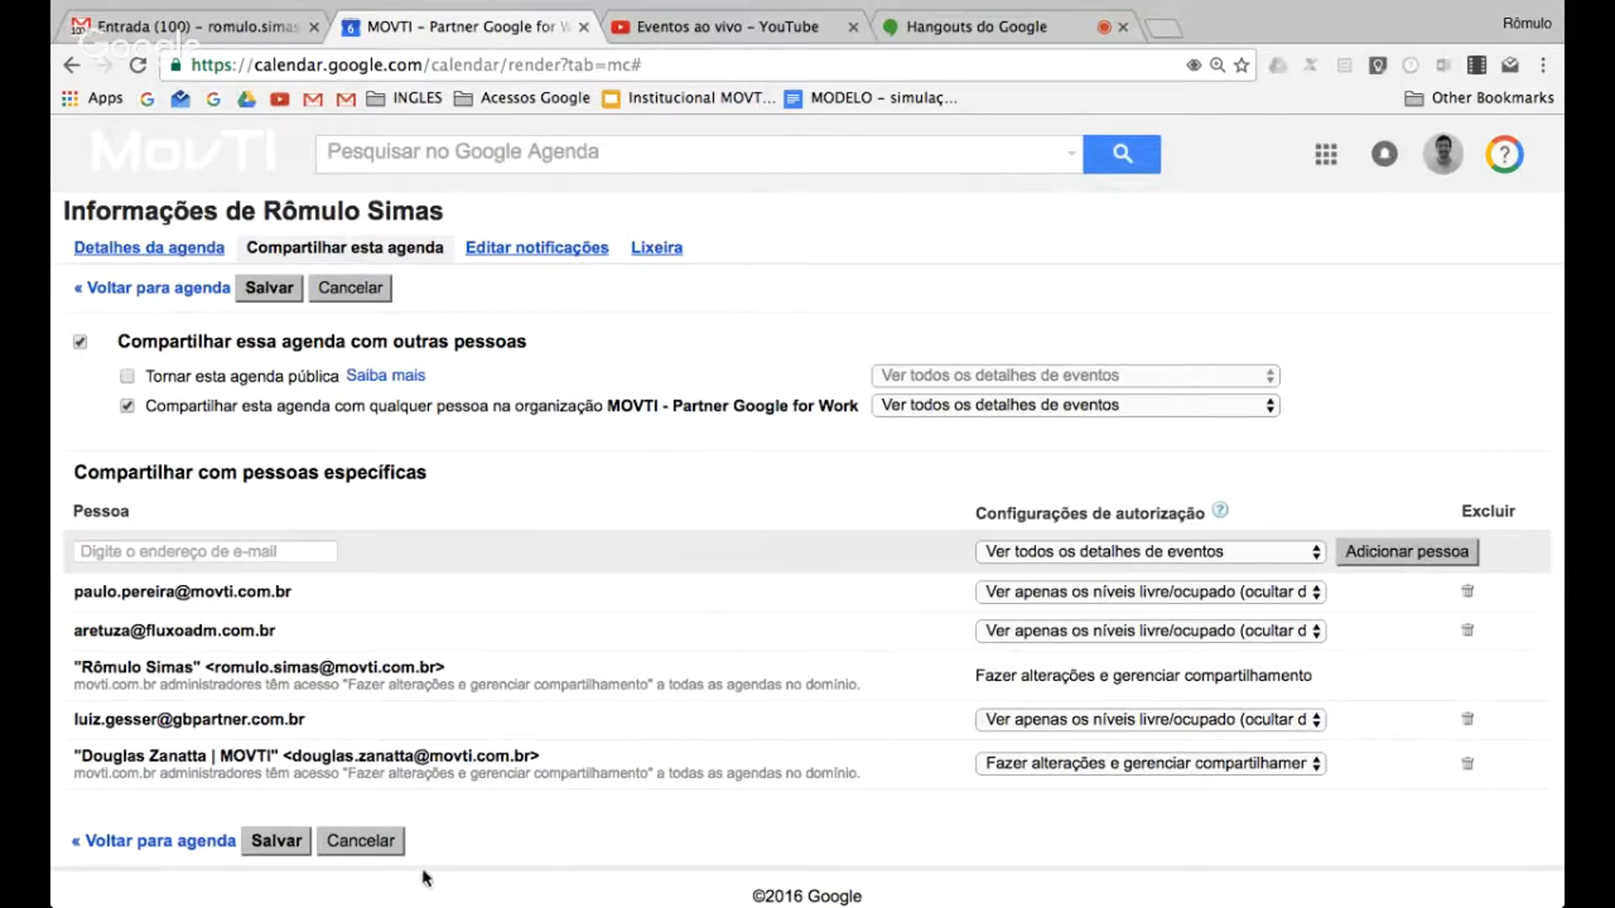
# Look up "diretoria" and add the MOVTI board's e-mail address to the calendar's sharing list
pyautogui.click(132, 552)
pyautogui.write('diretoria')
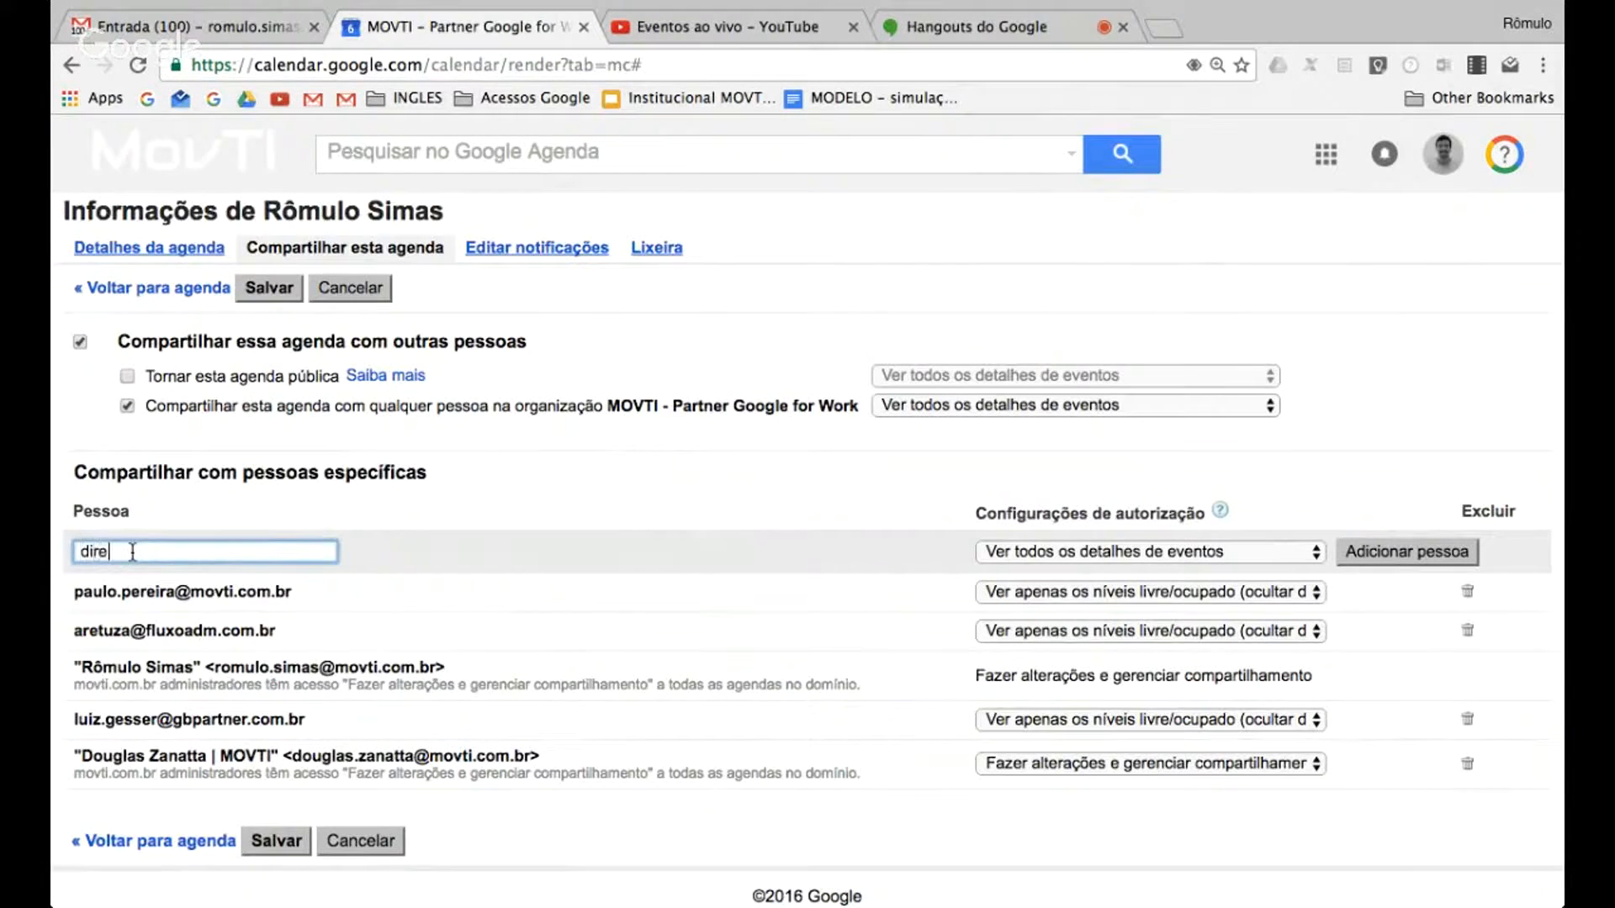
pyautogui.press('Down')
pyautogui.press('Down')
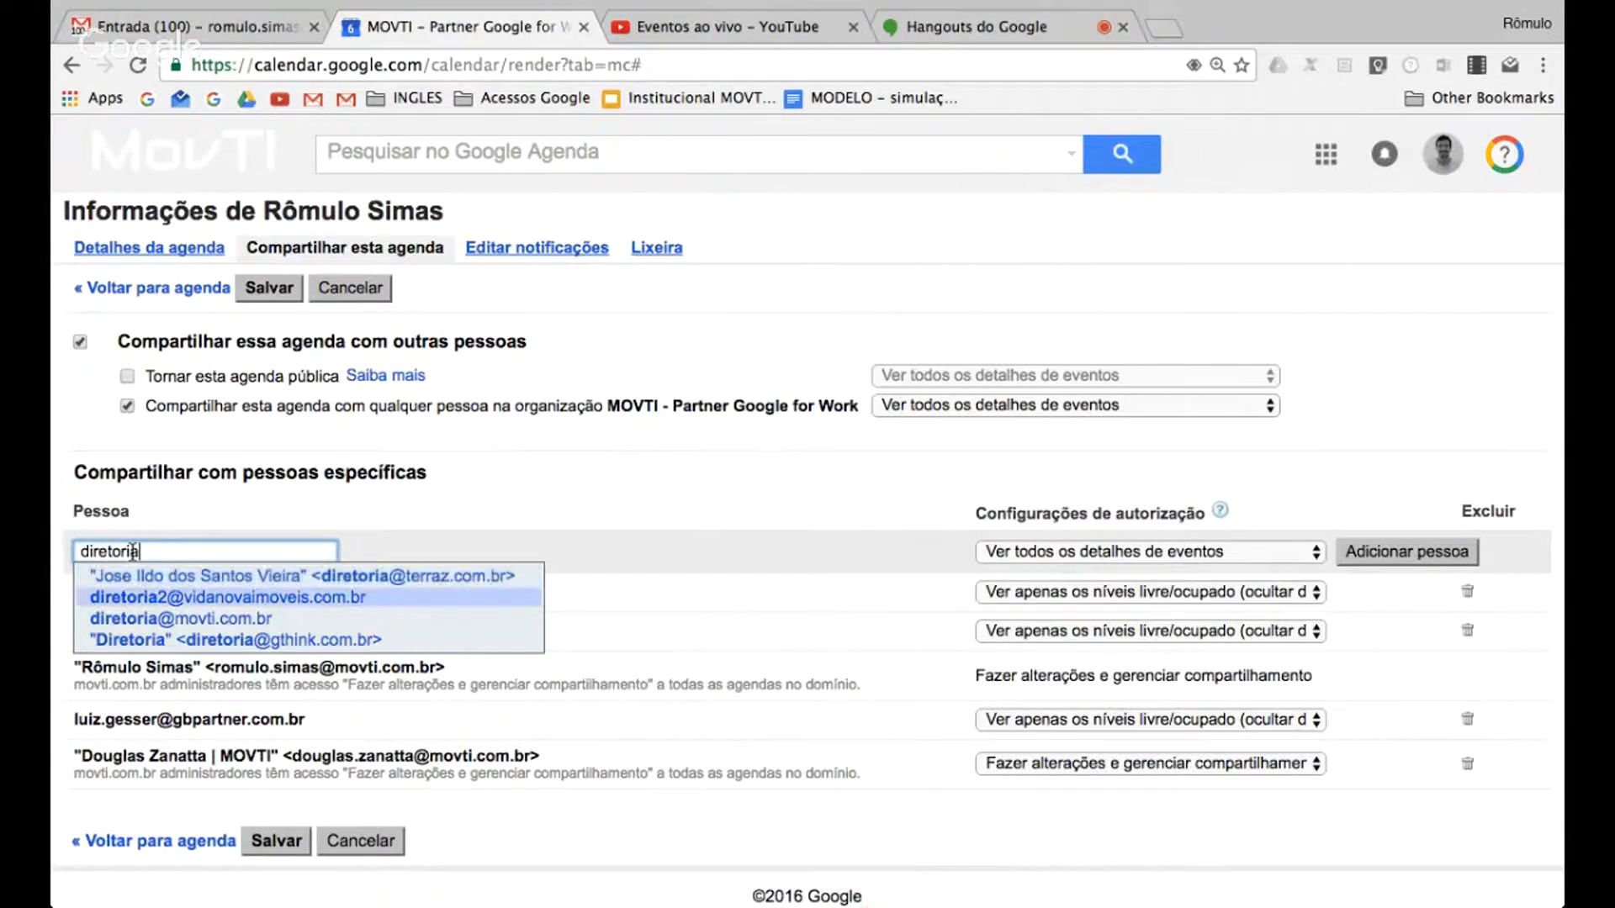
pyautogui.press('Return')
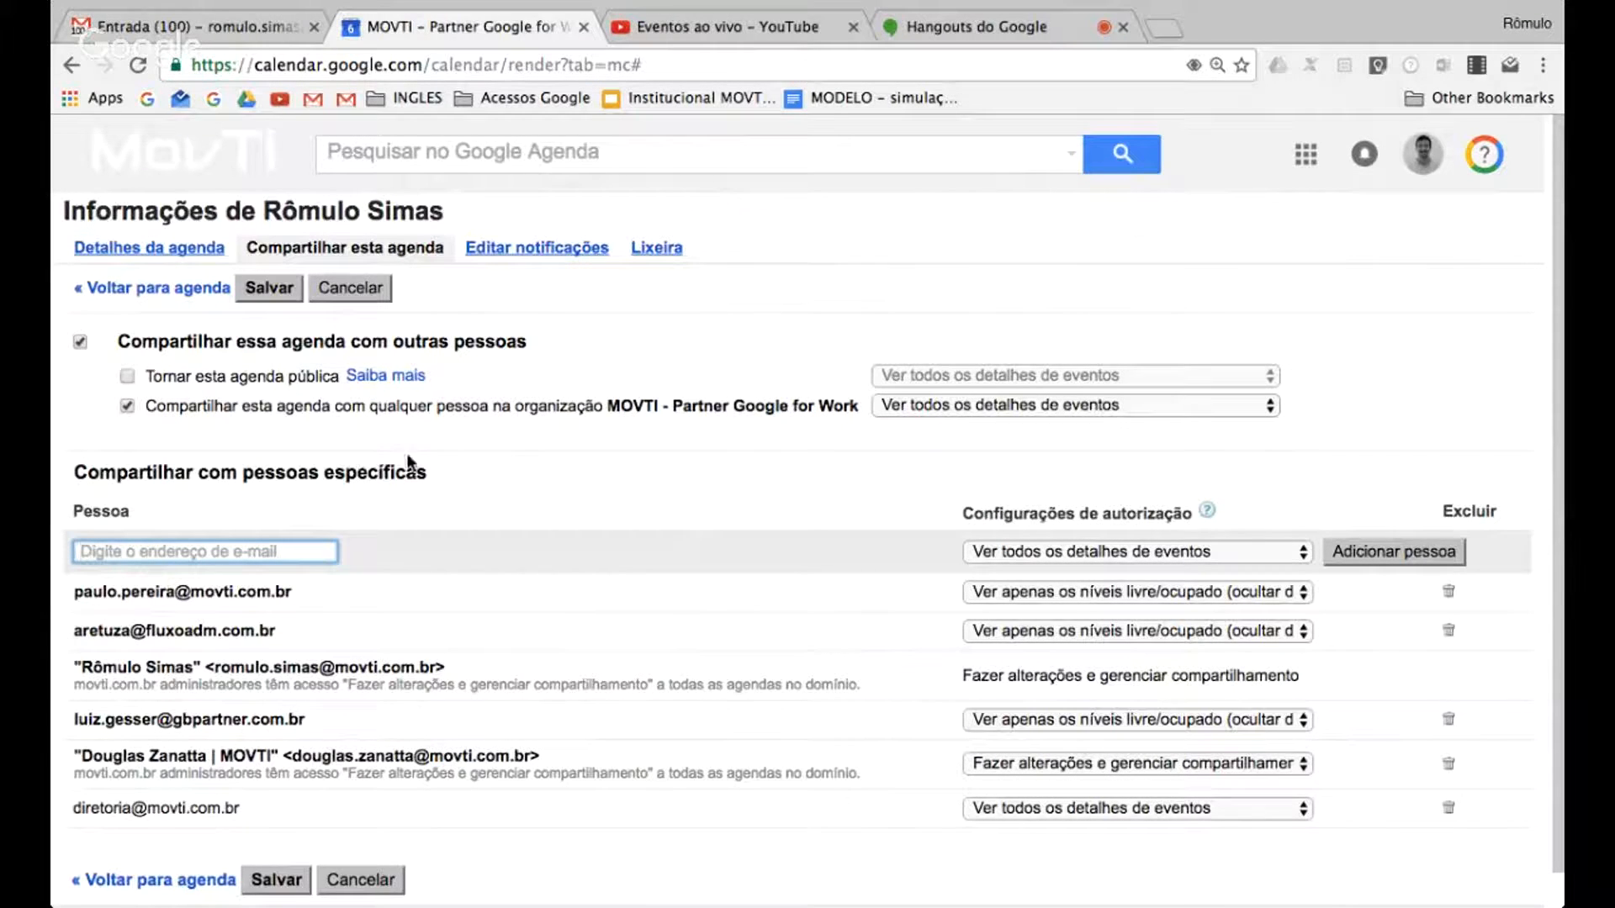
# Discard the unsaved sharing changes, and look through the list of calendars in the week view
pyautogui.click(360, 880)
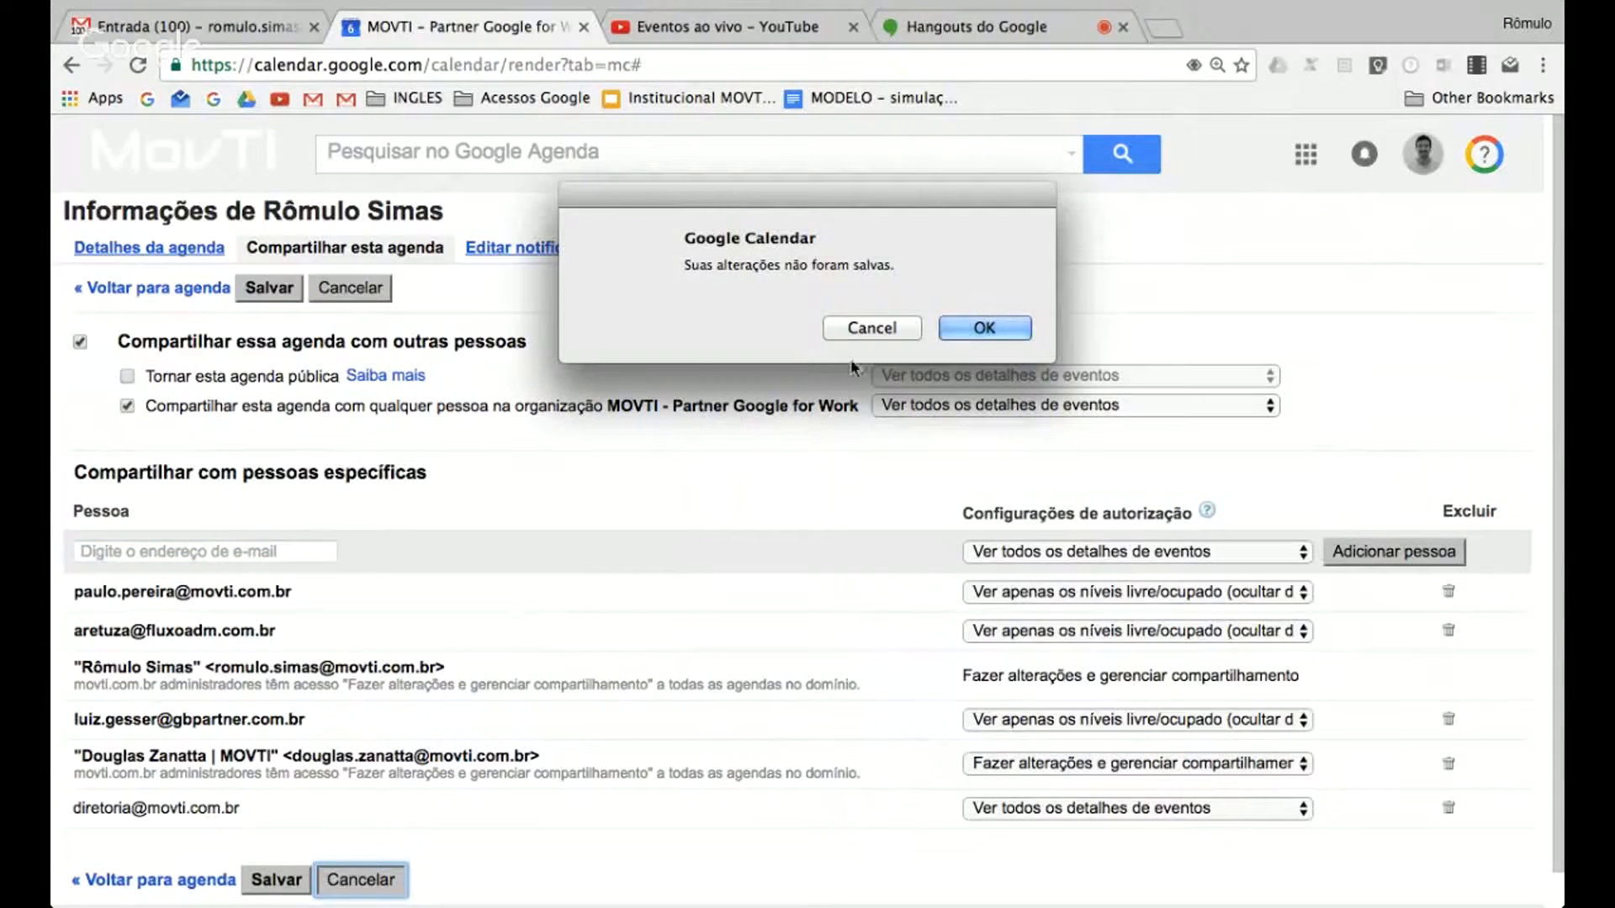
pyautogui.click(962, 329)
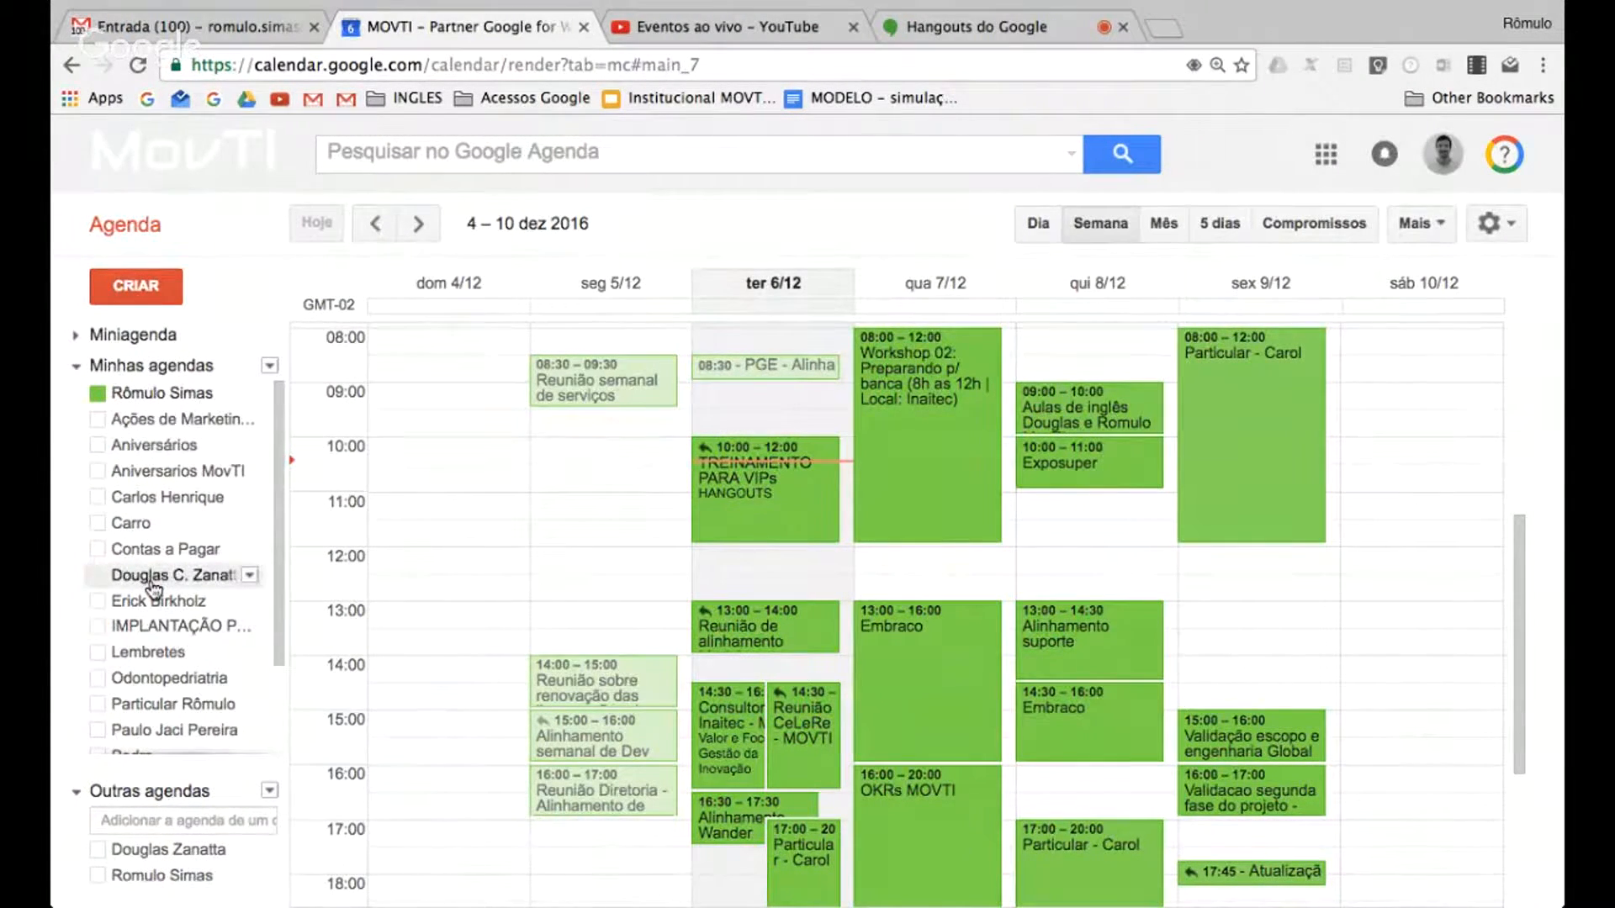
pyautogui.scroll(-1, 149, 586)
pyautogui.scroll(1, 148, 581)
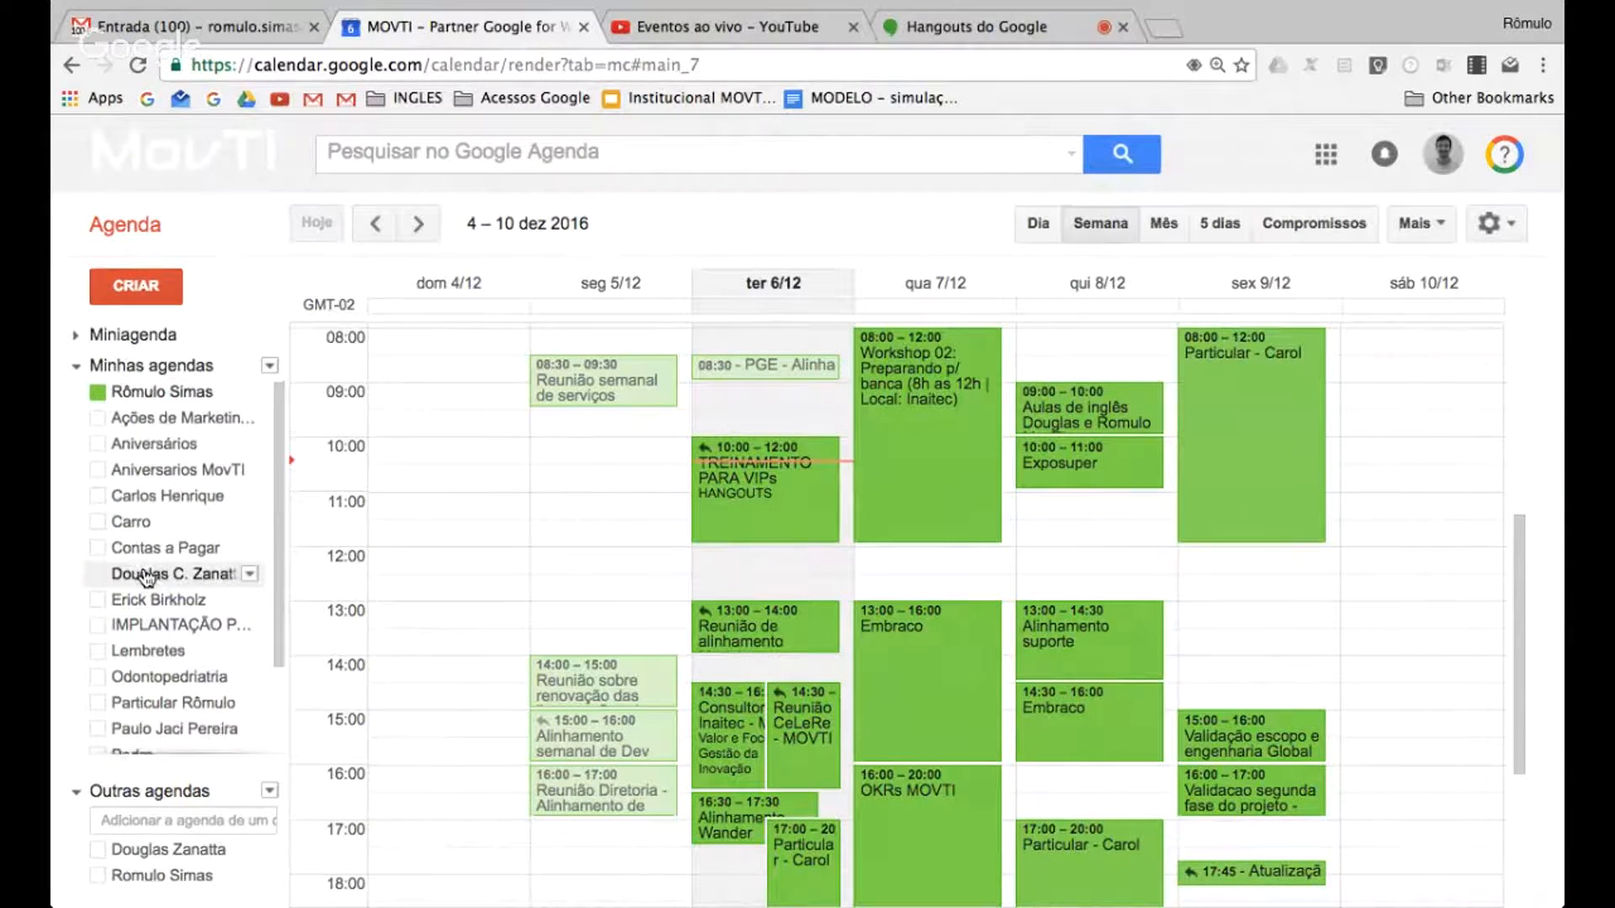
# Look up a colleague by first name under the other calendars and add that colleague's MOVTI calendar to the week view
pyautogui.scroll(-1, 193, 673)
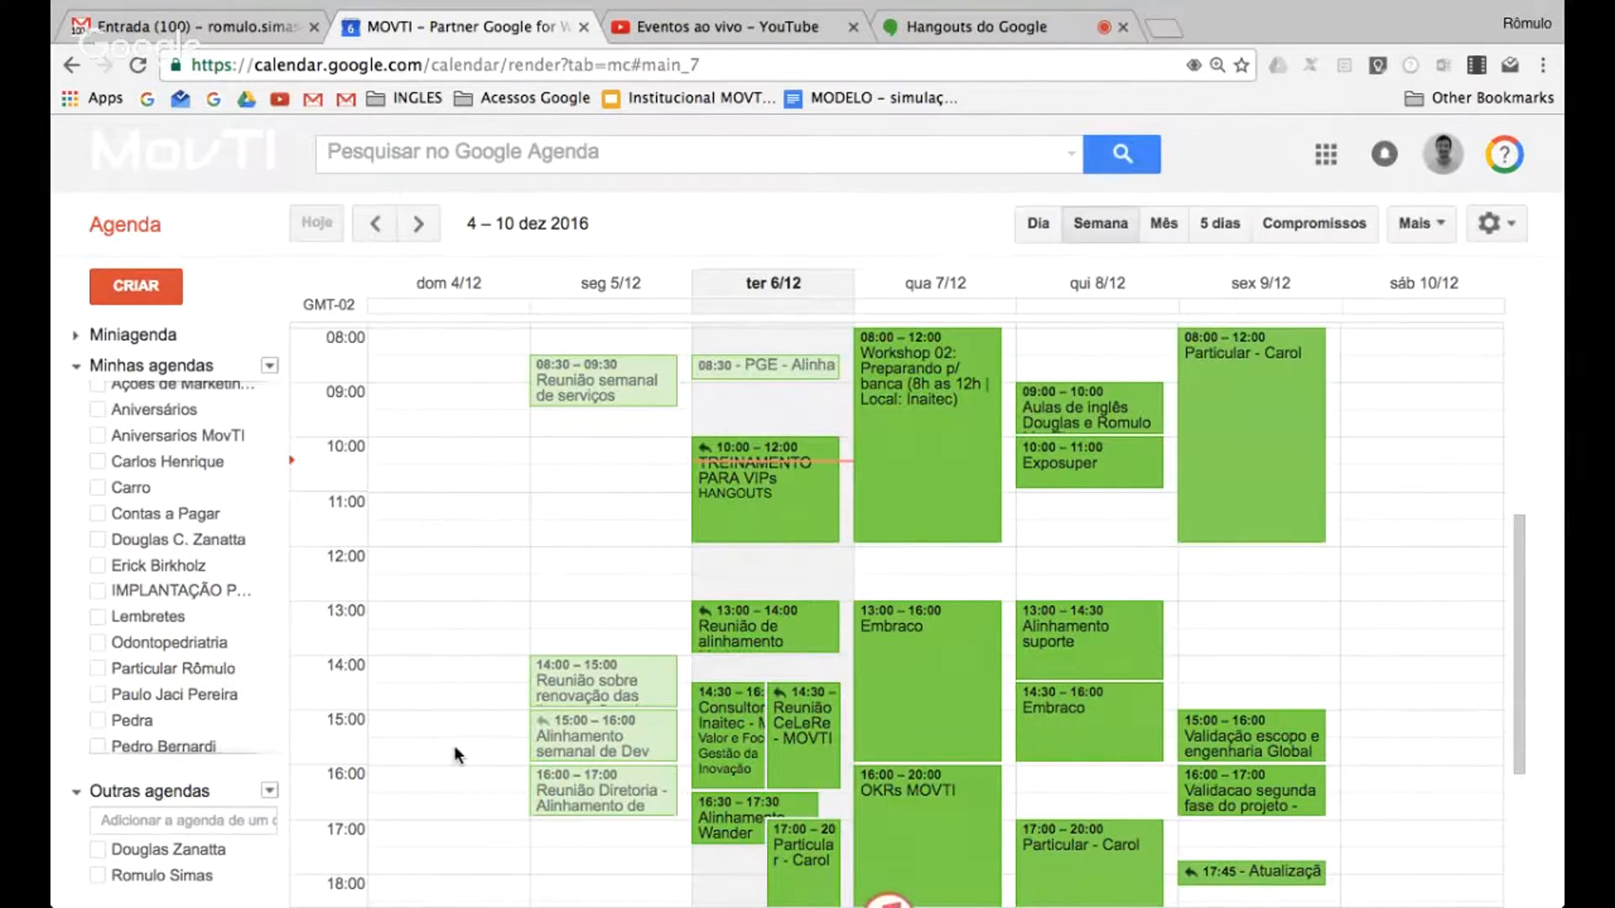
pyautogui.scroll(-1, 454, 750)
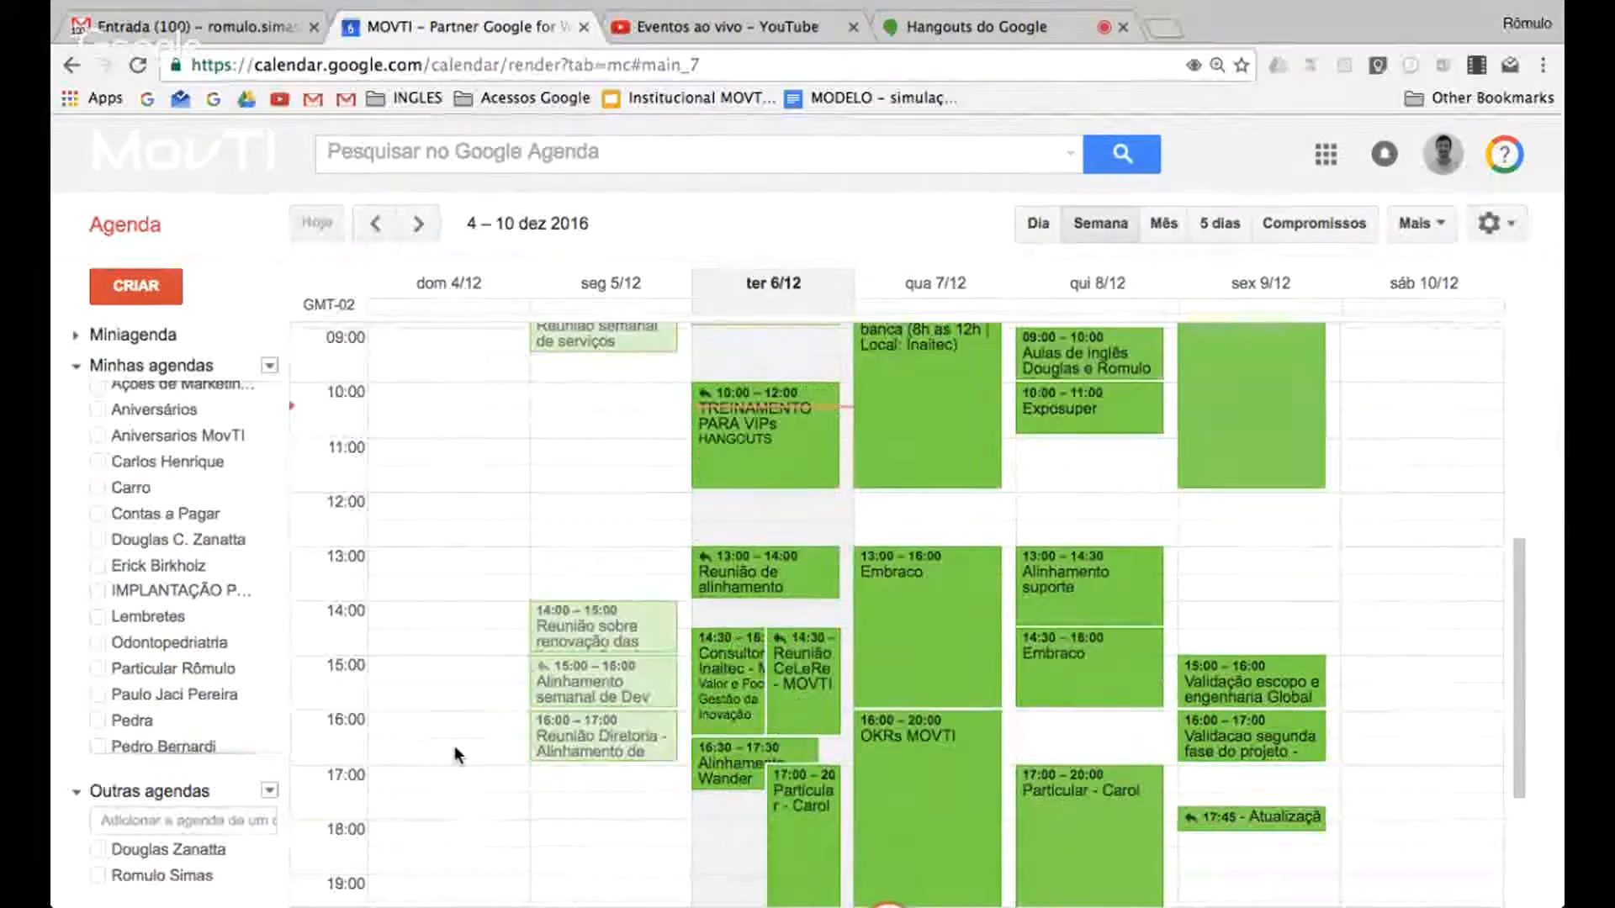
pyautogui.click(148, 820)
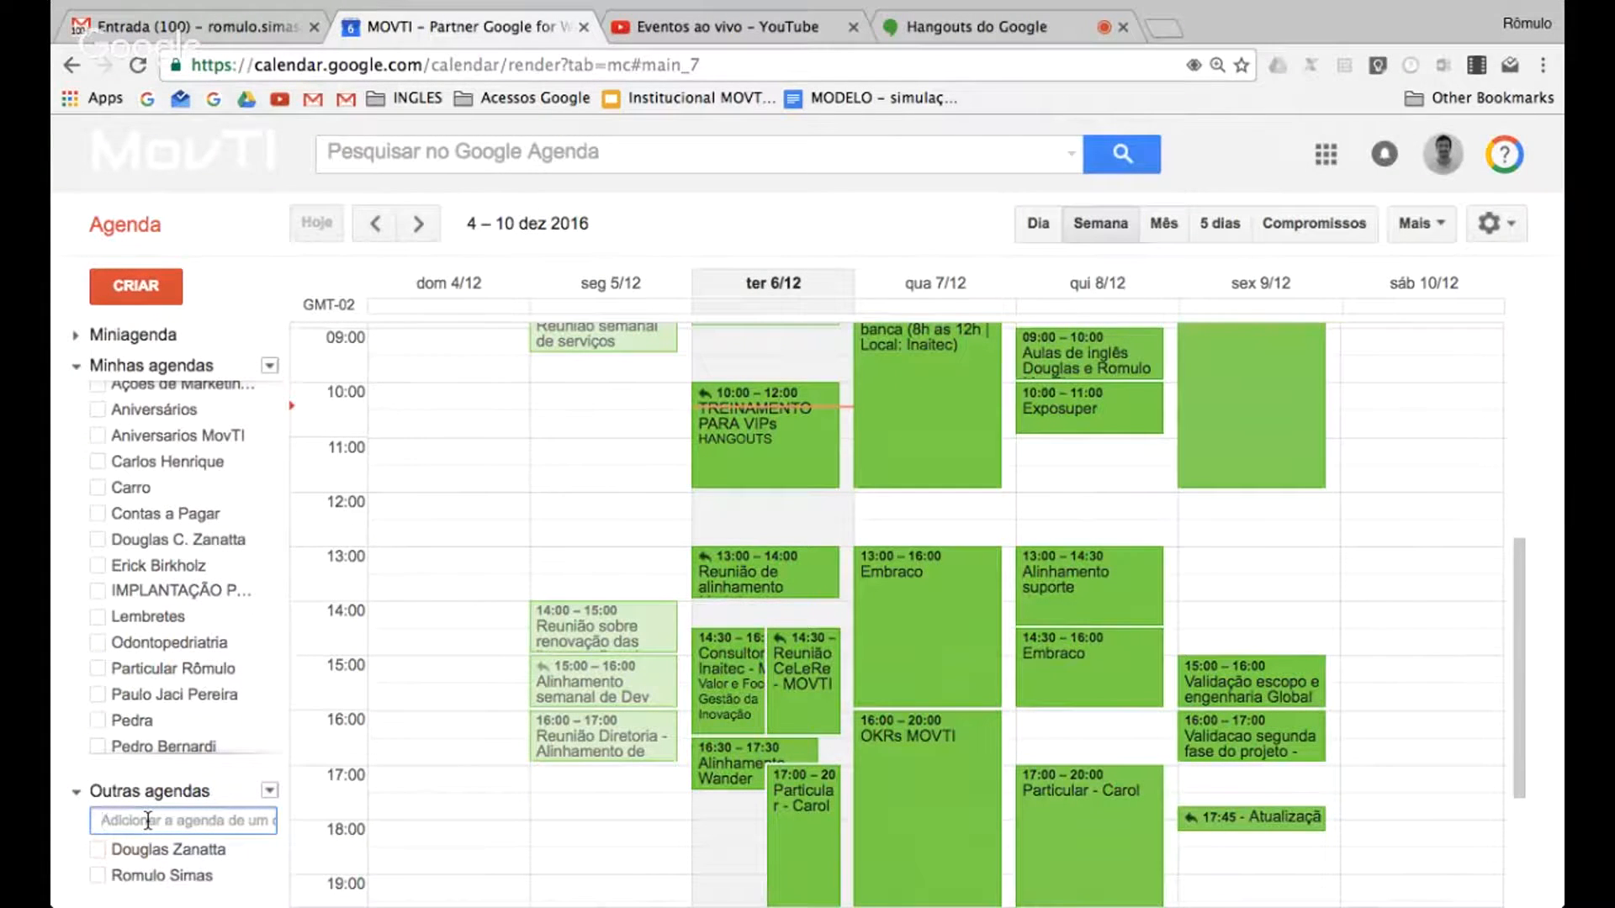
pyautogui.write('joao')
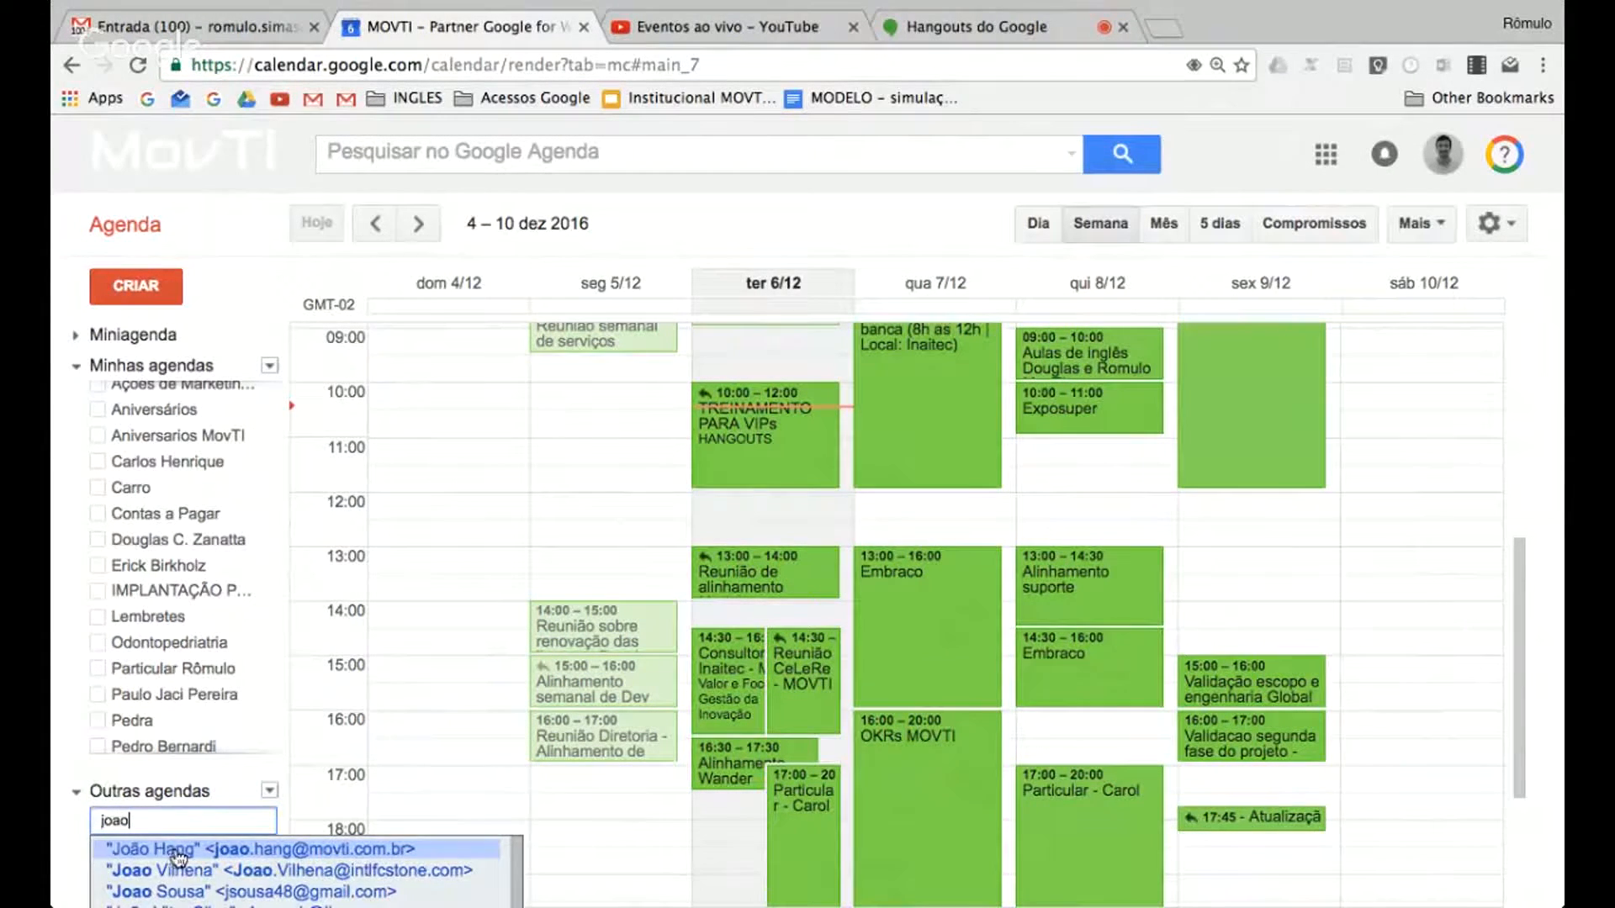
pyautogui.click(178, 857)
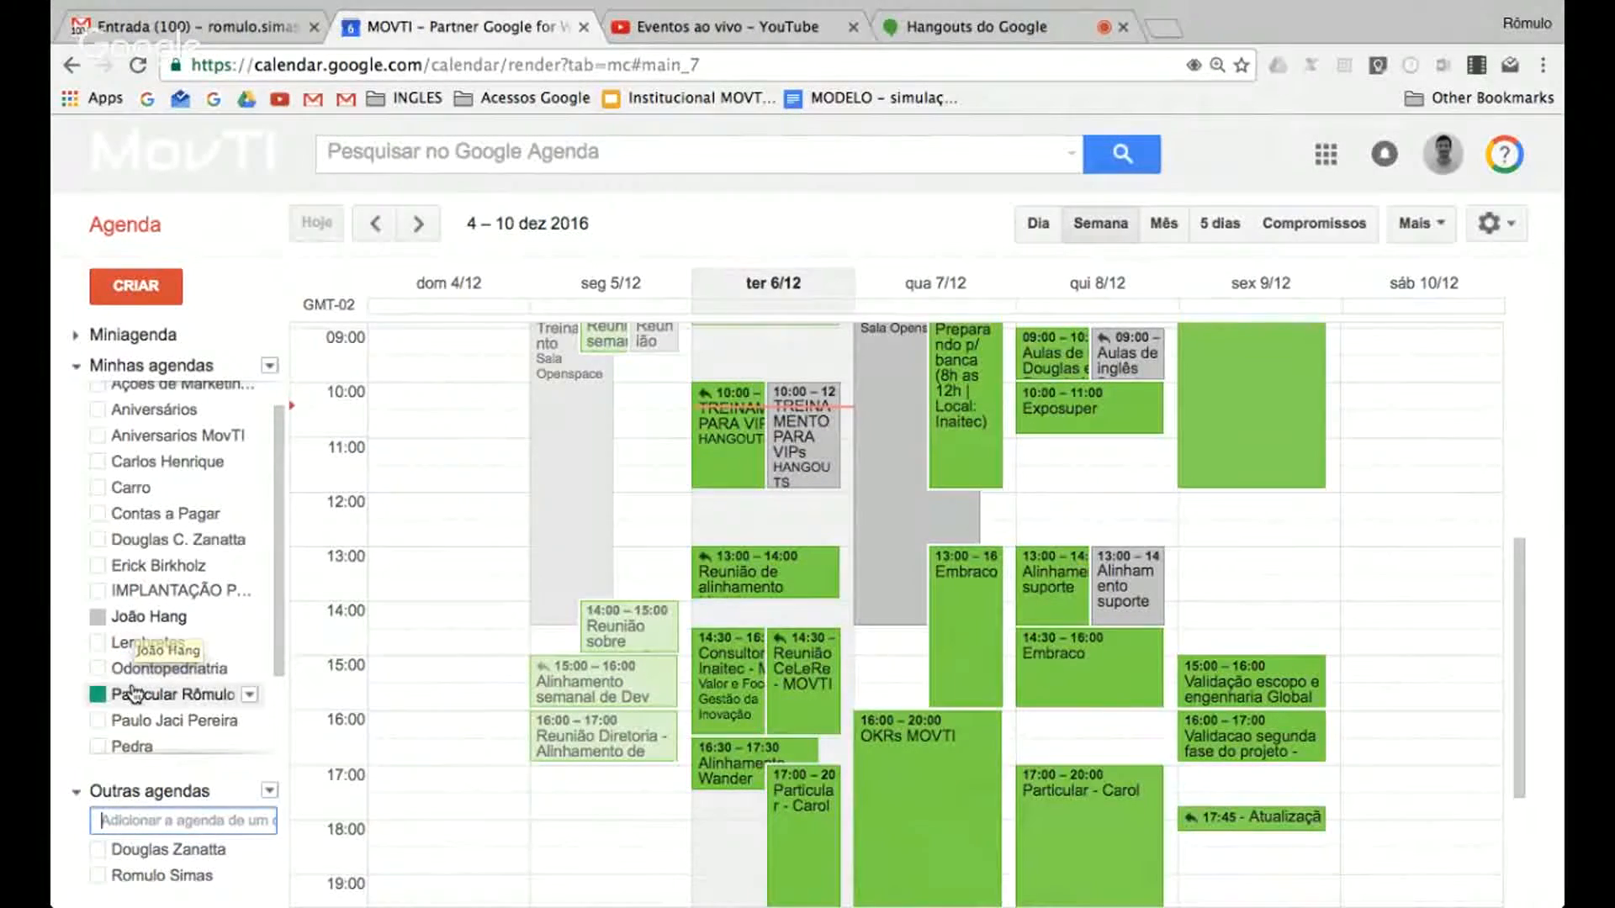
# Check the options of the IMPLANTAÇÃO calendar, and hide the newly added colleague's calendar from the week view
pyautogui.click(130, 643)
pyautogui.click(130, 643)
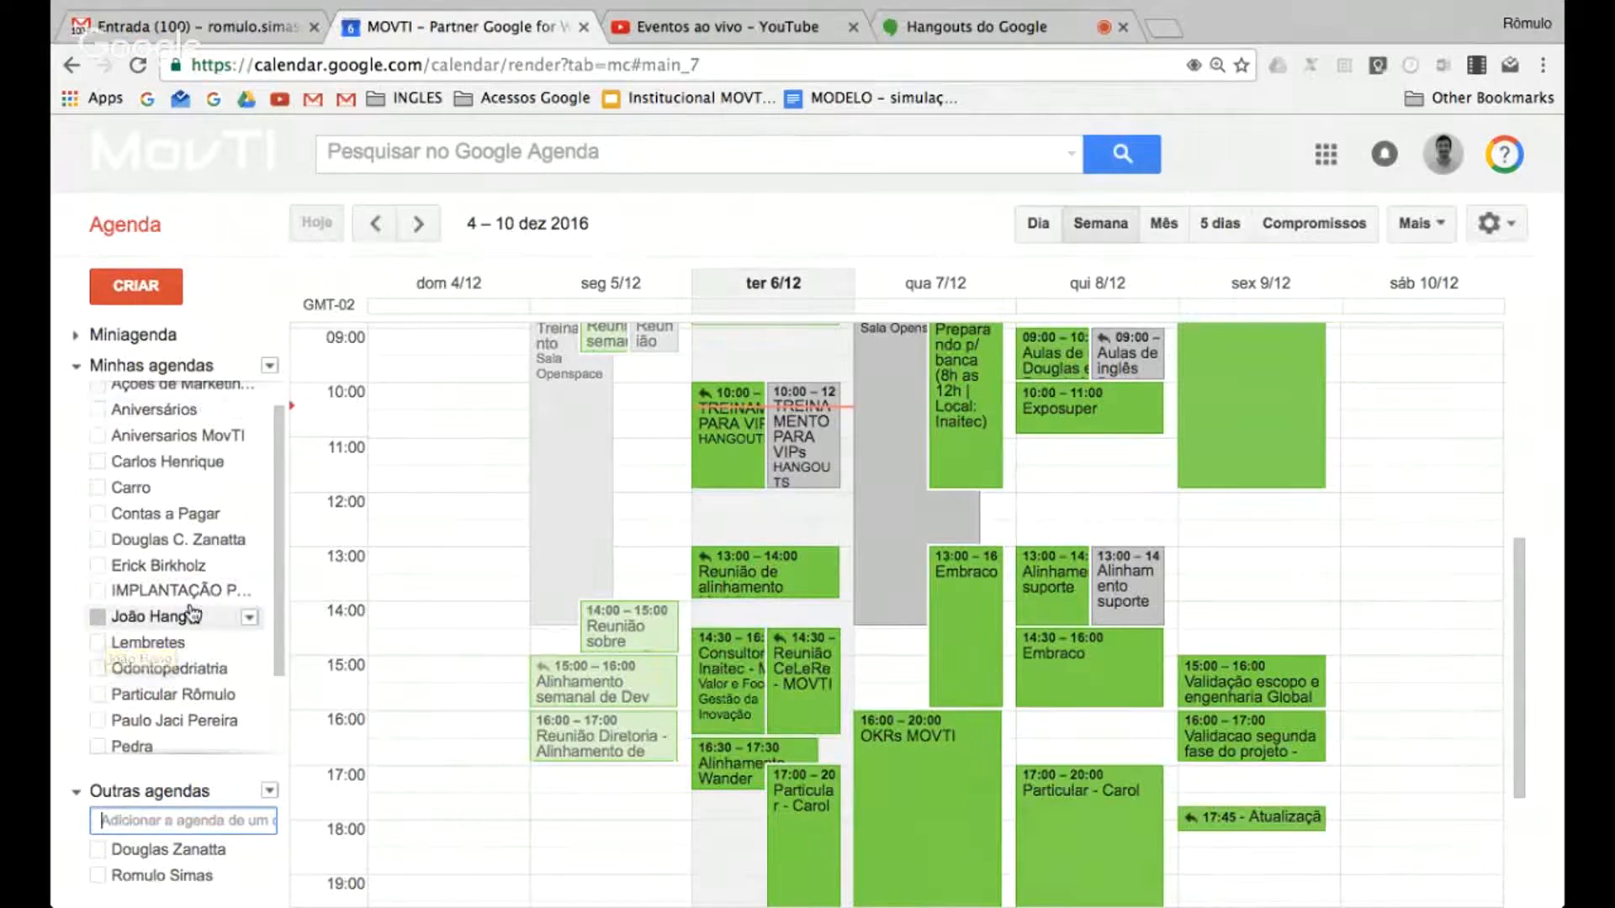
pyautogui.scroll(-2, 192, 614)
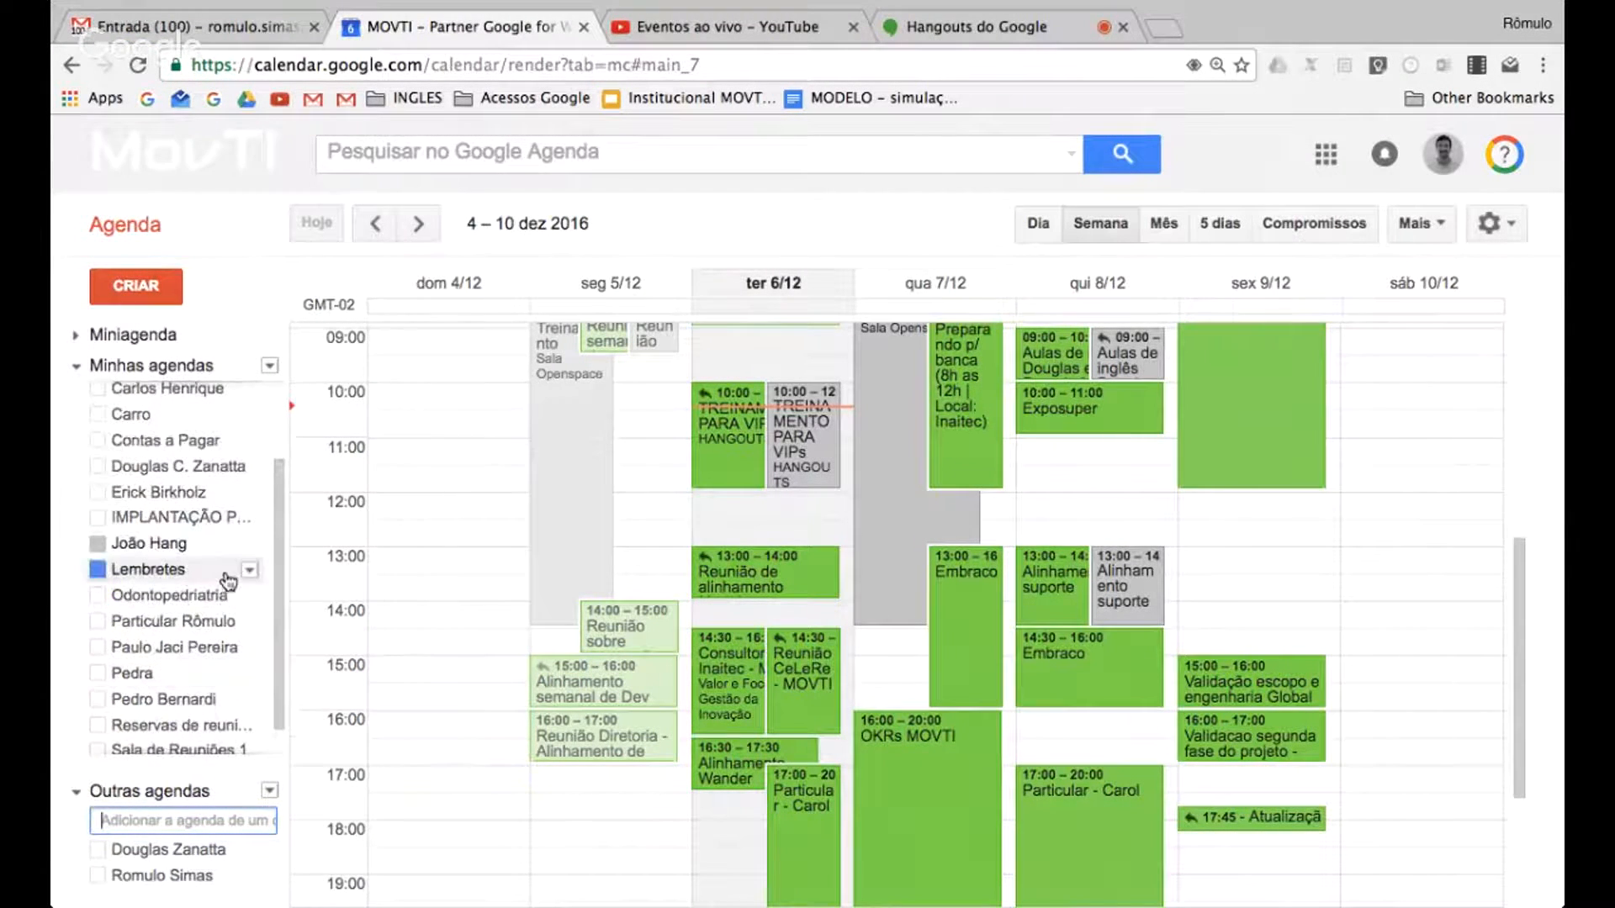
pyautogui.click(251, 518)
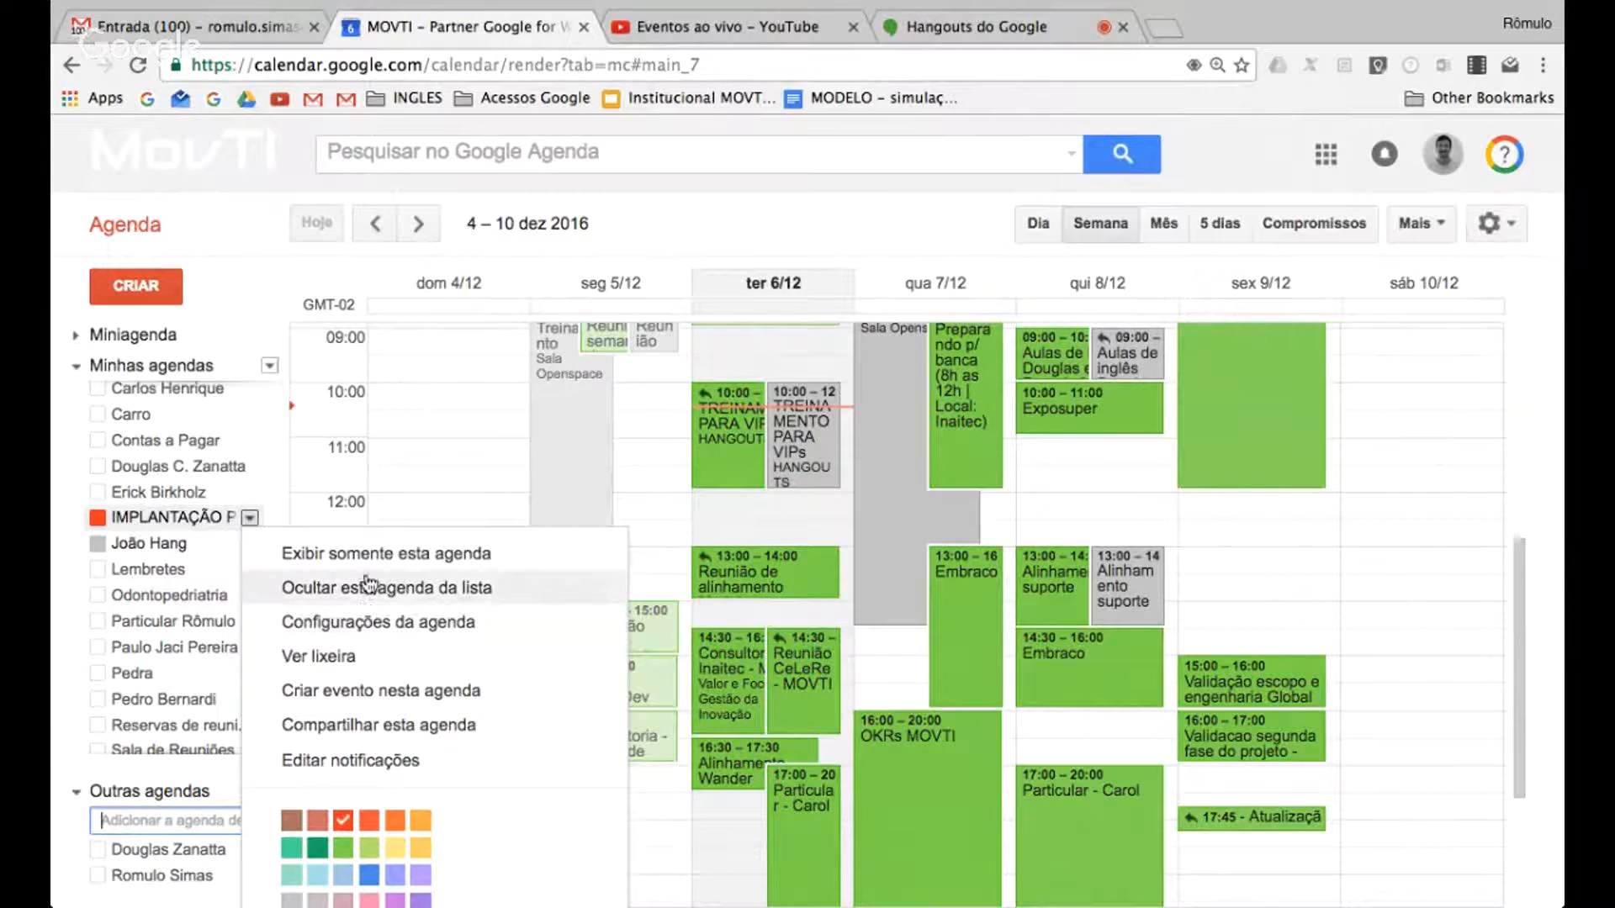
pyautogui.click(108, 543)
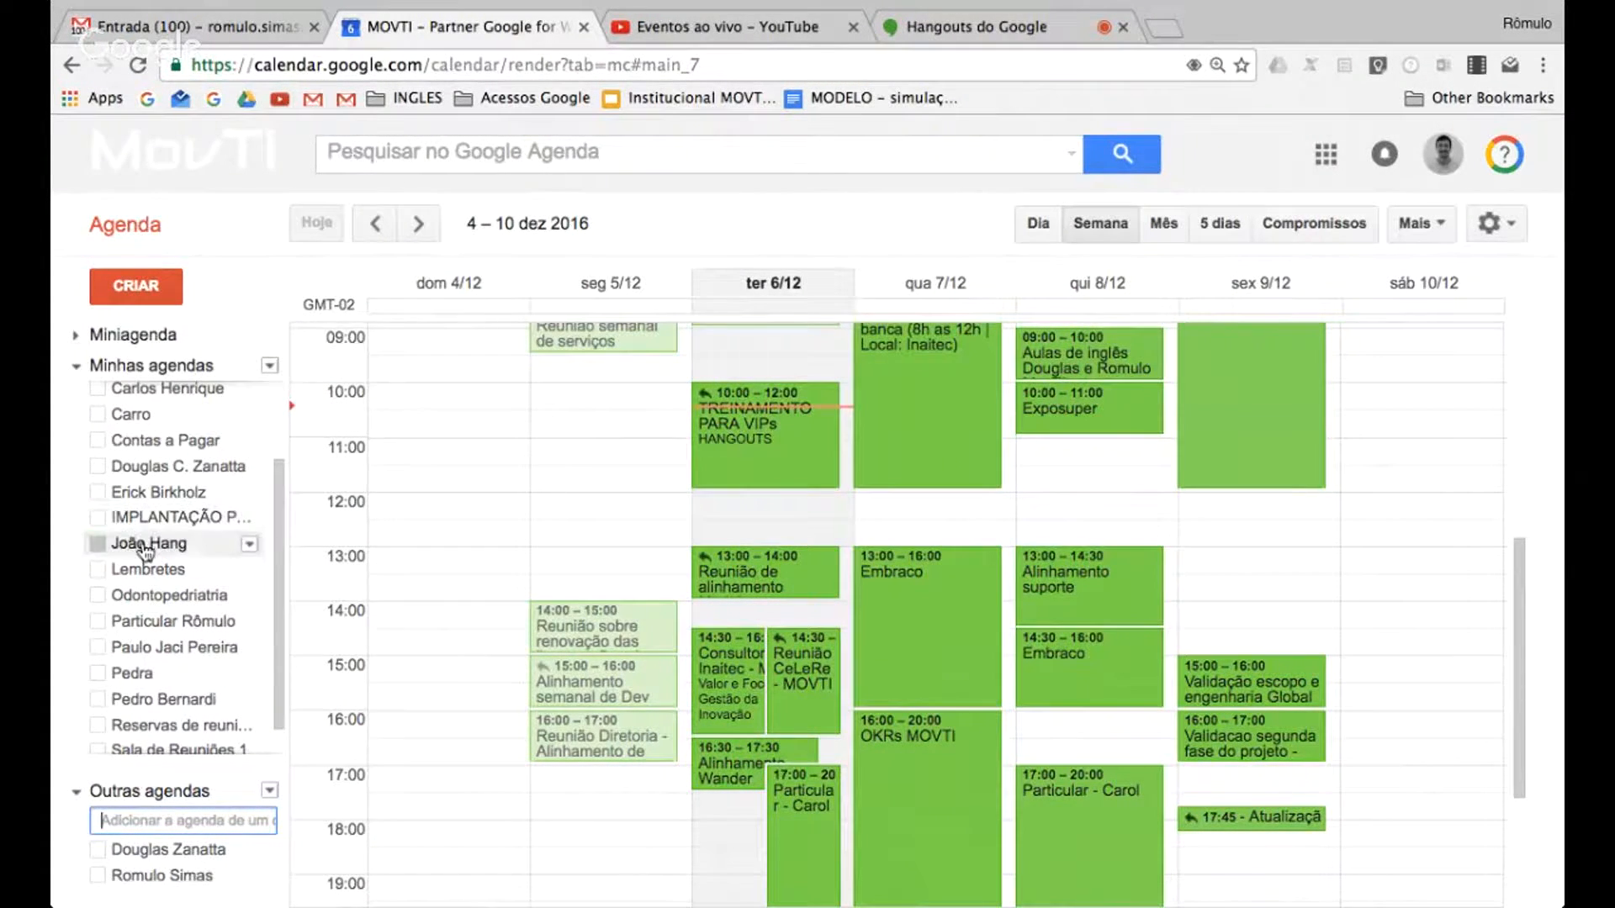
# Overlay another colleague's calendar and the meeting reservations calendar on the week, and hide the colleague's calendar again
pyautogui.scroll(-2, 135, 581)
pyautogui.click(126, 664)
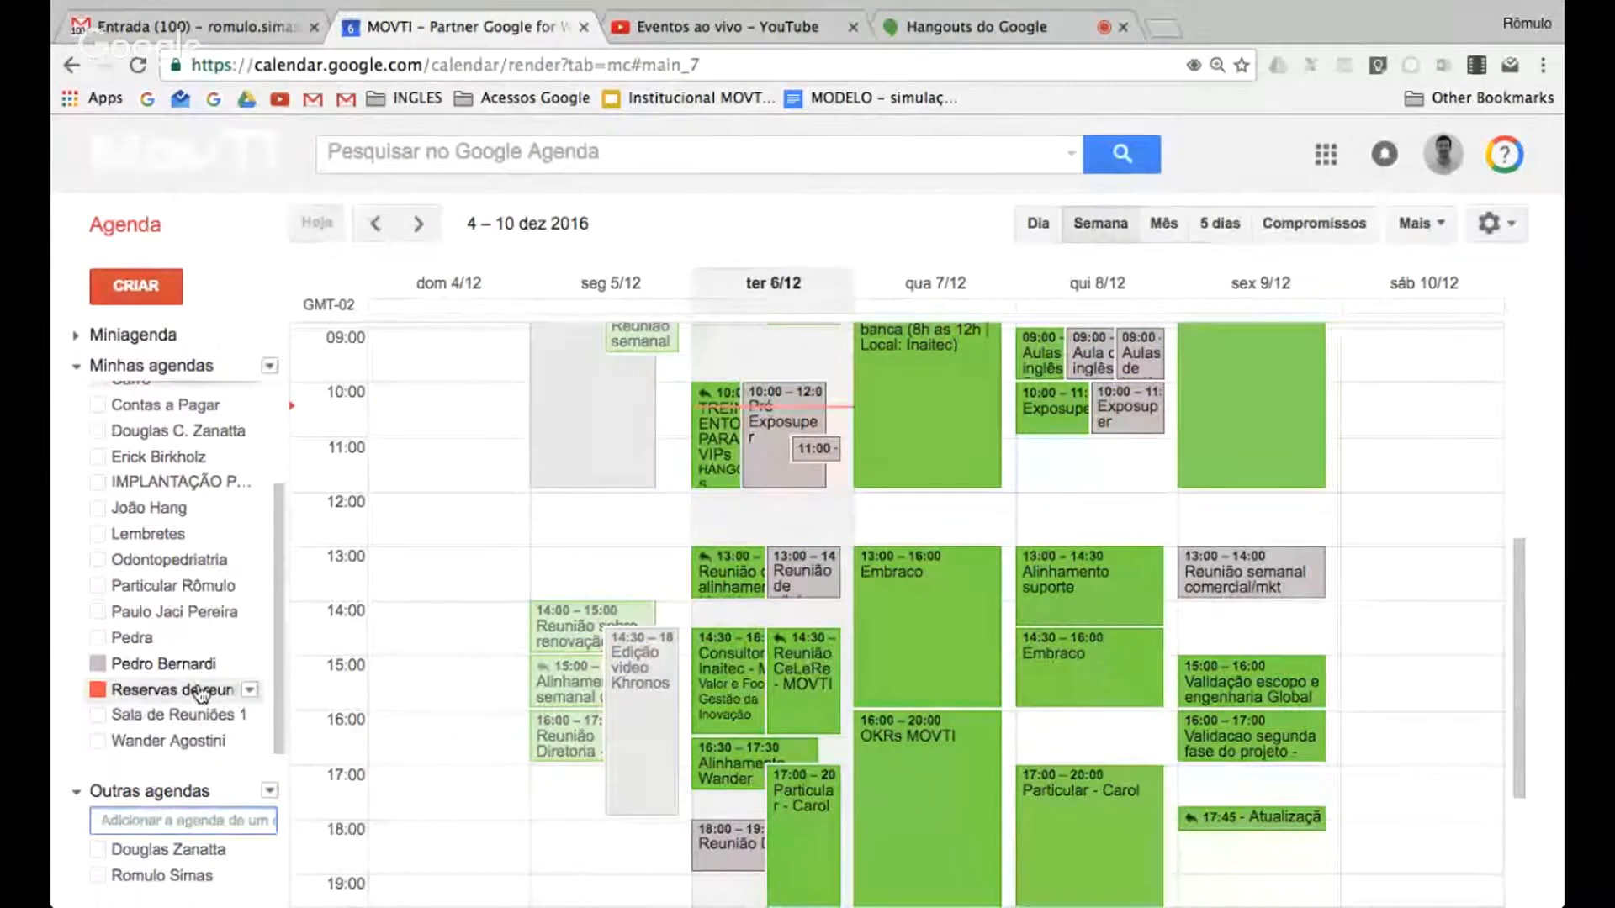
pyautogui.click(126, 693)
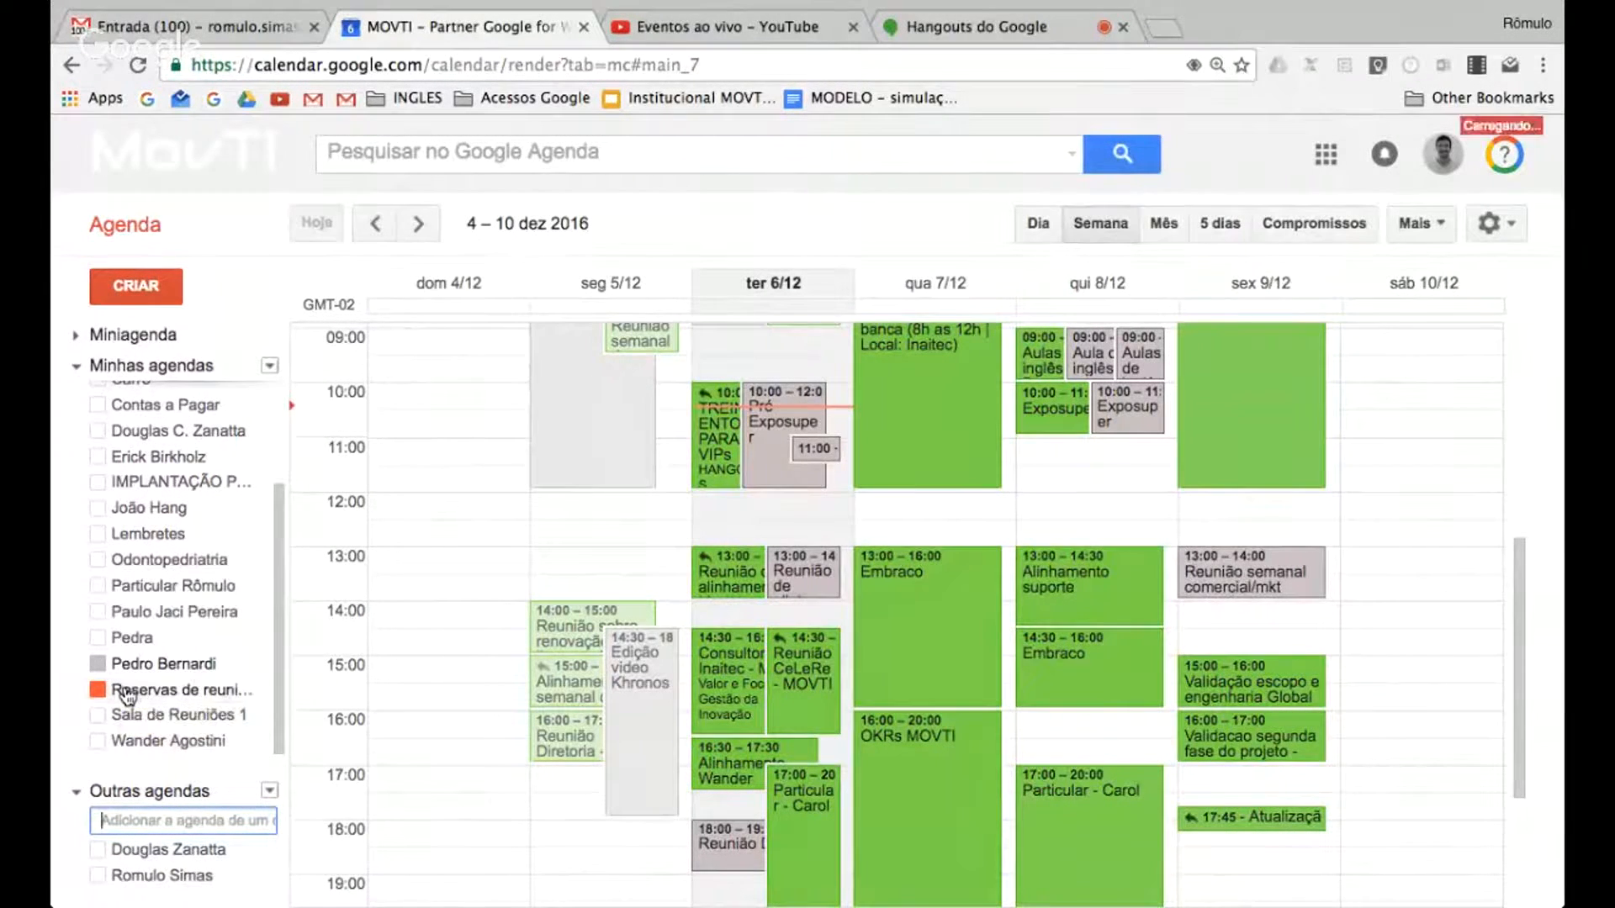
pyautogui.click(99, 665)
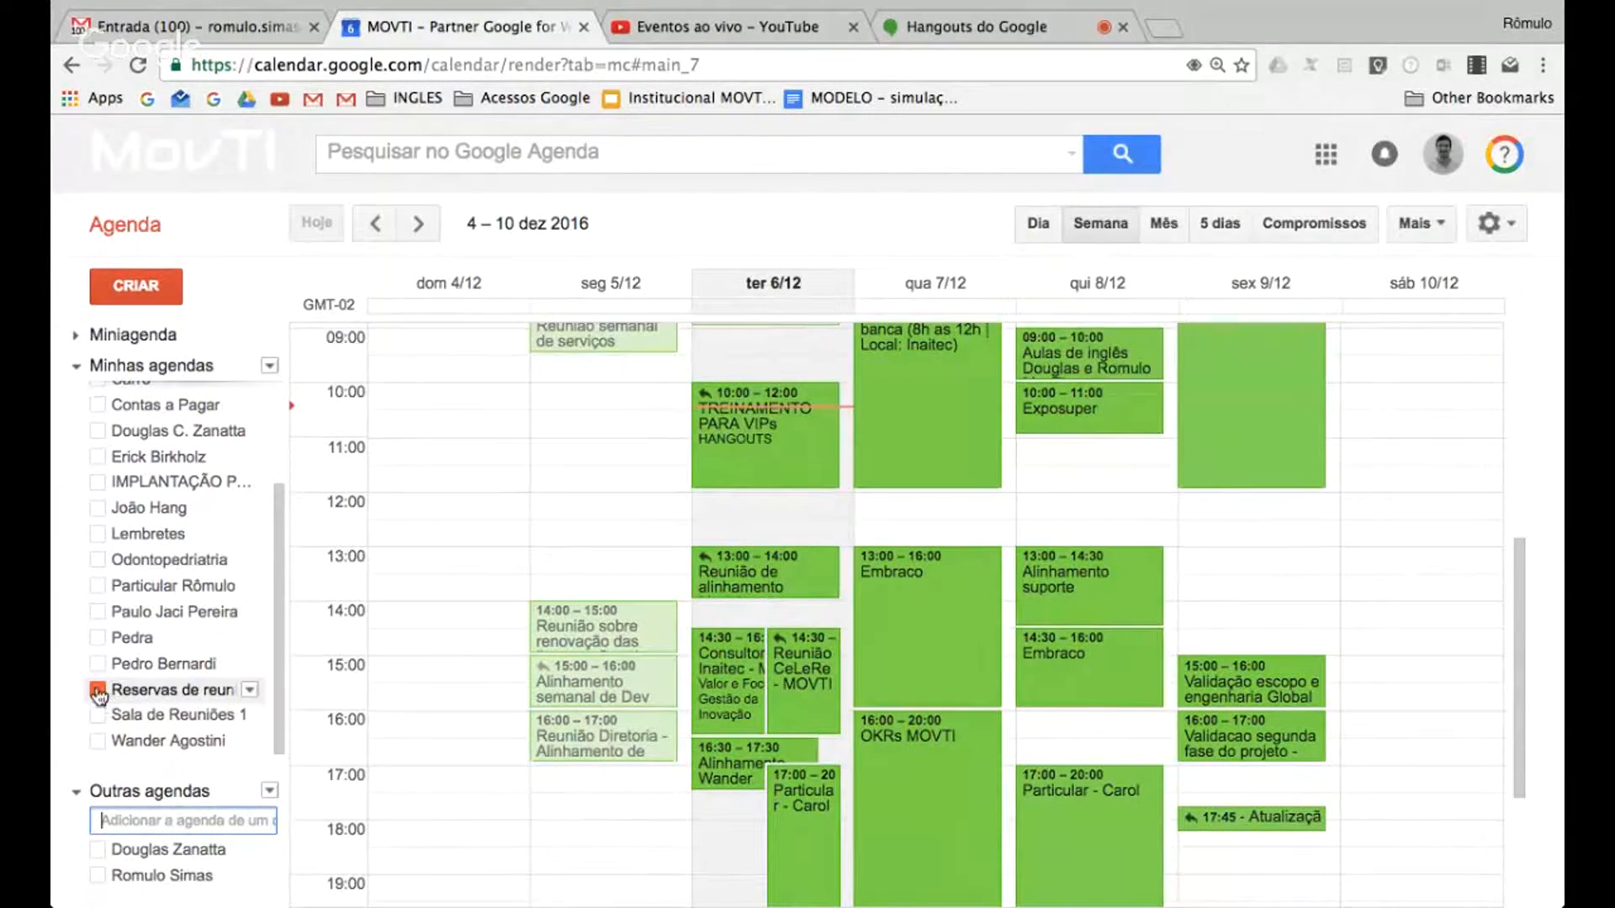
# Display the Sala de Reuniões 1 and Carro resource calendars in the week view
pyautogui.click(173, 715)
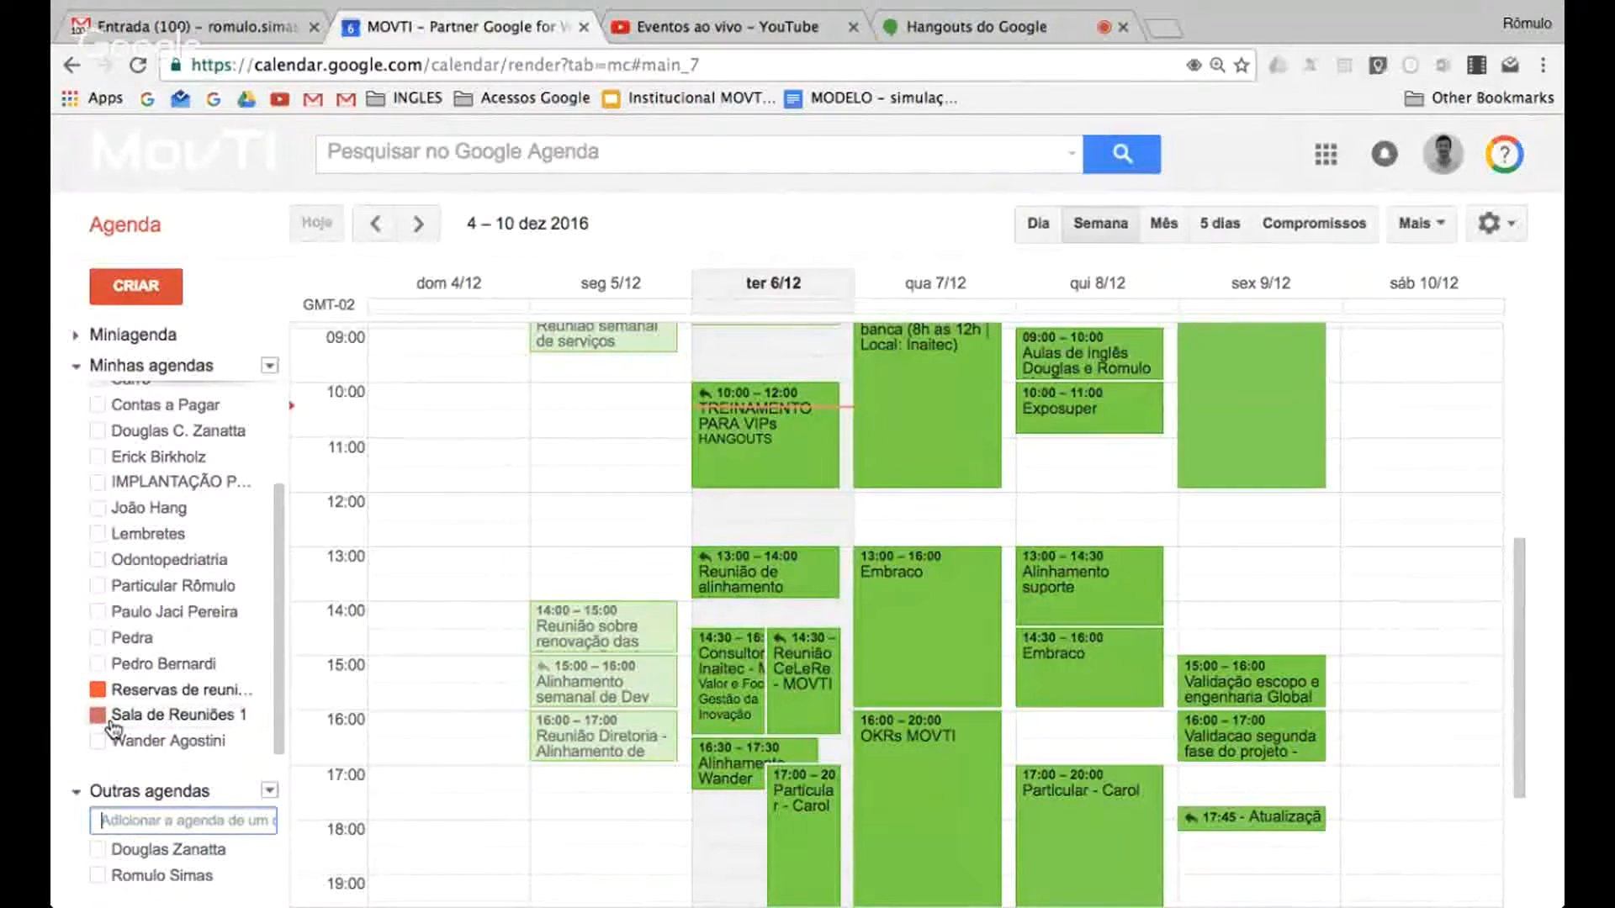
pyautogui.scroll(2, 175, 648)
pyautogui.click(174, 644)
pyautogui.scroll(-2, 175, 643)
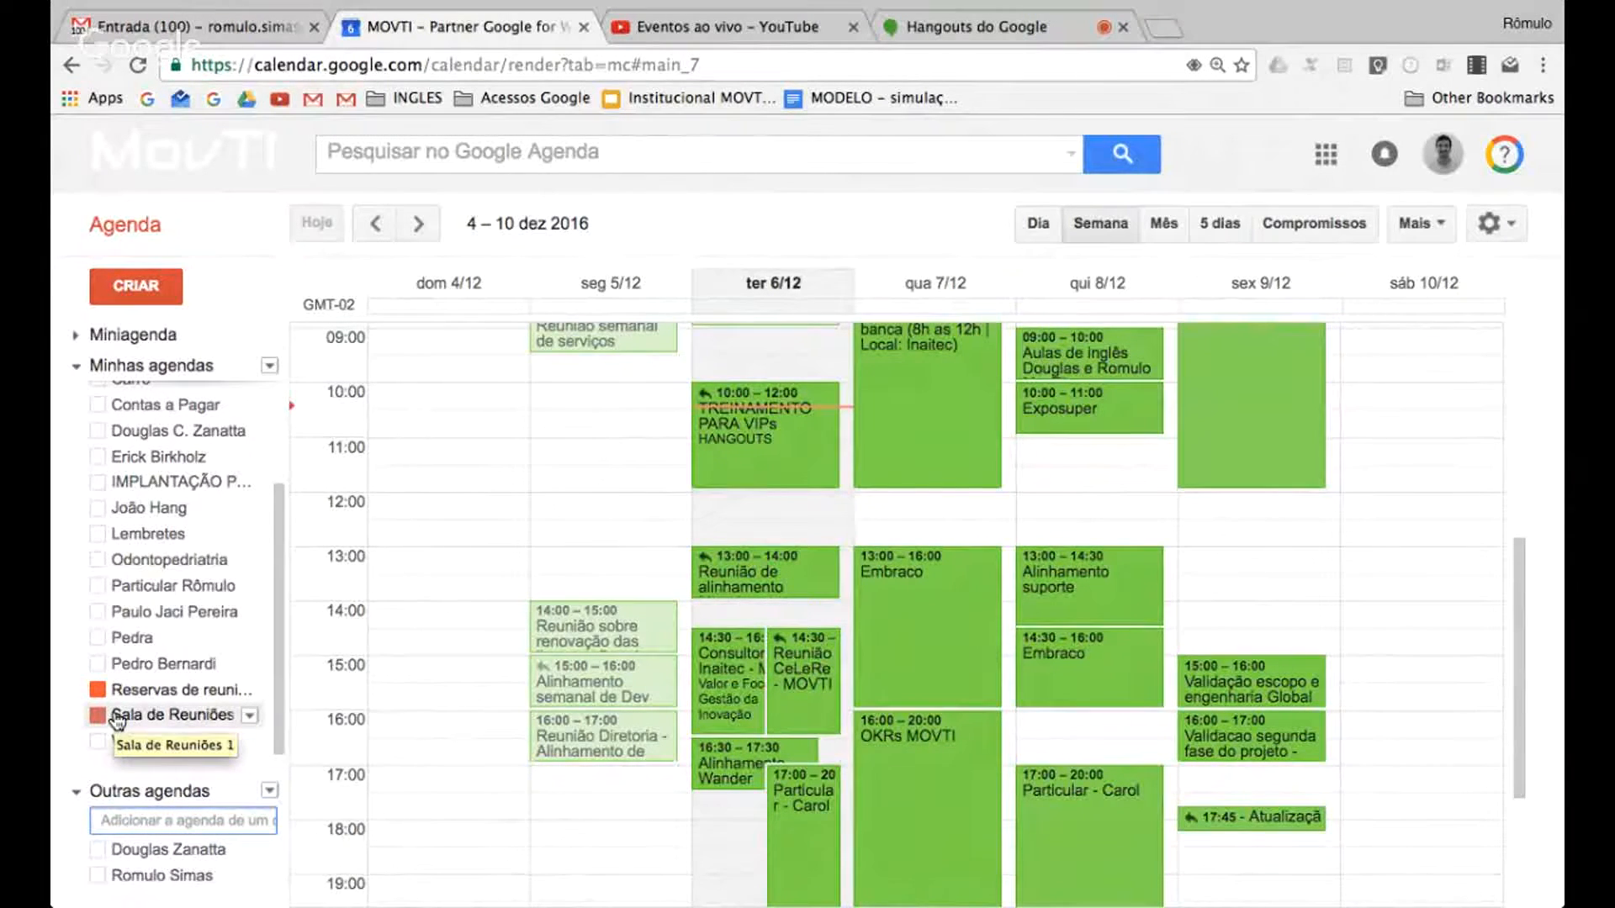
pyautogui.click(113, 538)
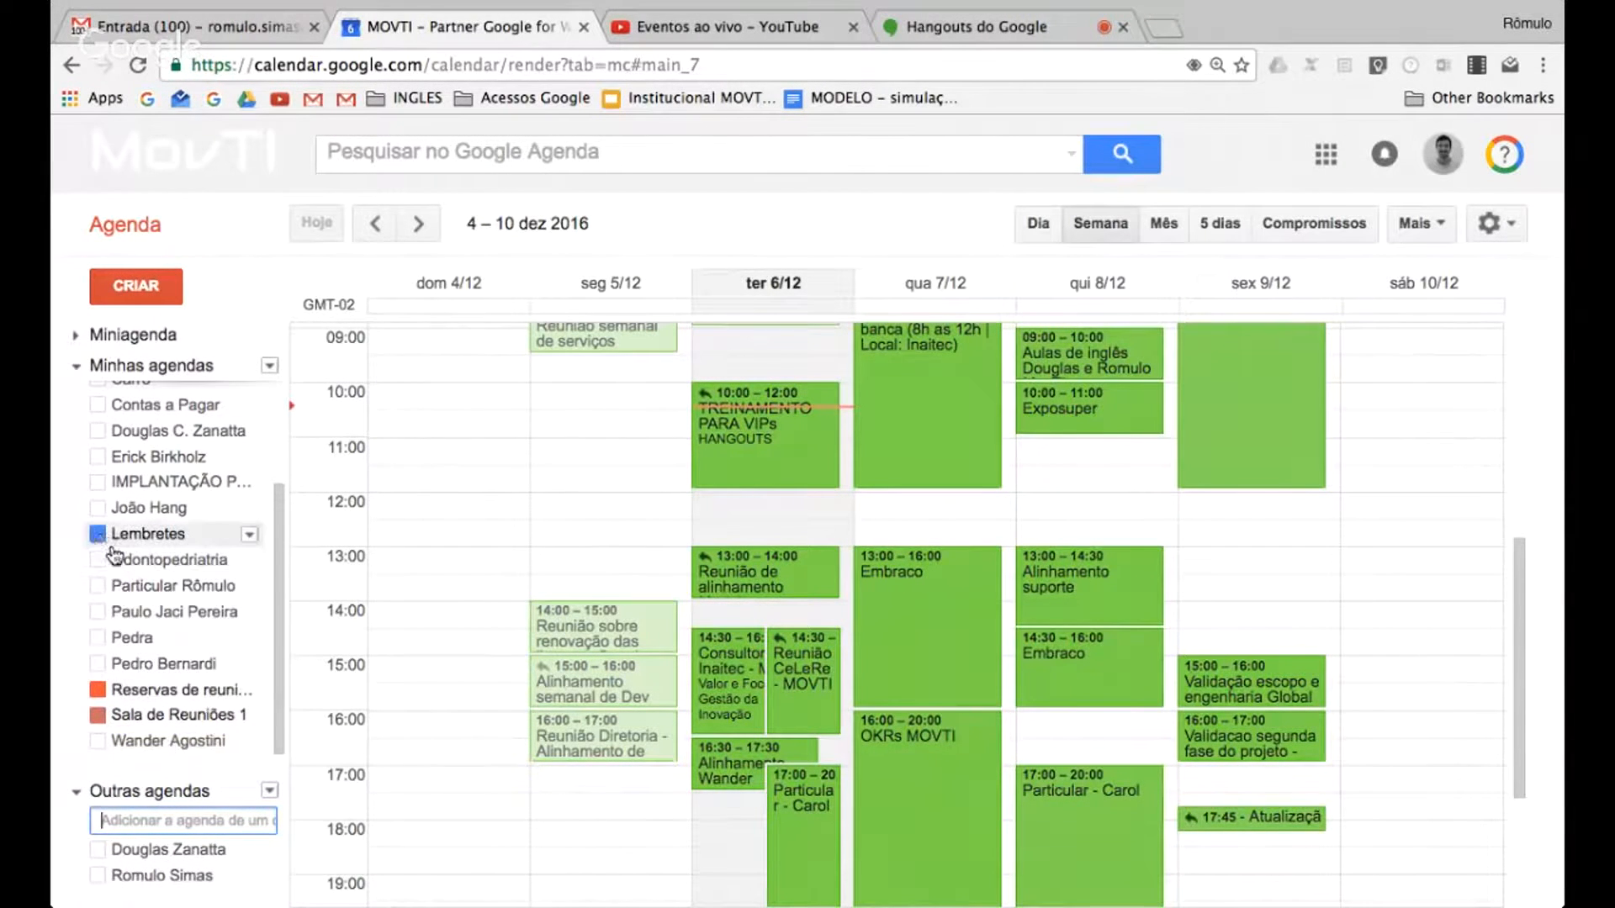
pyautogui.scroll(1, 116, 558)
pyautogui.click(95, 462)
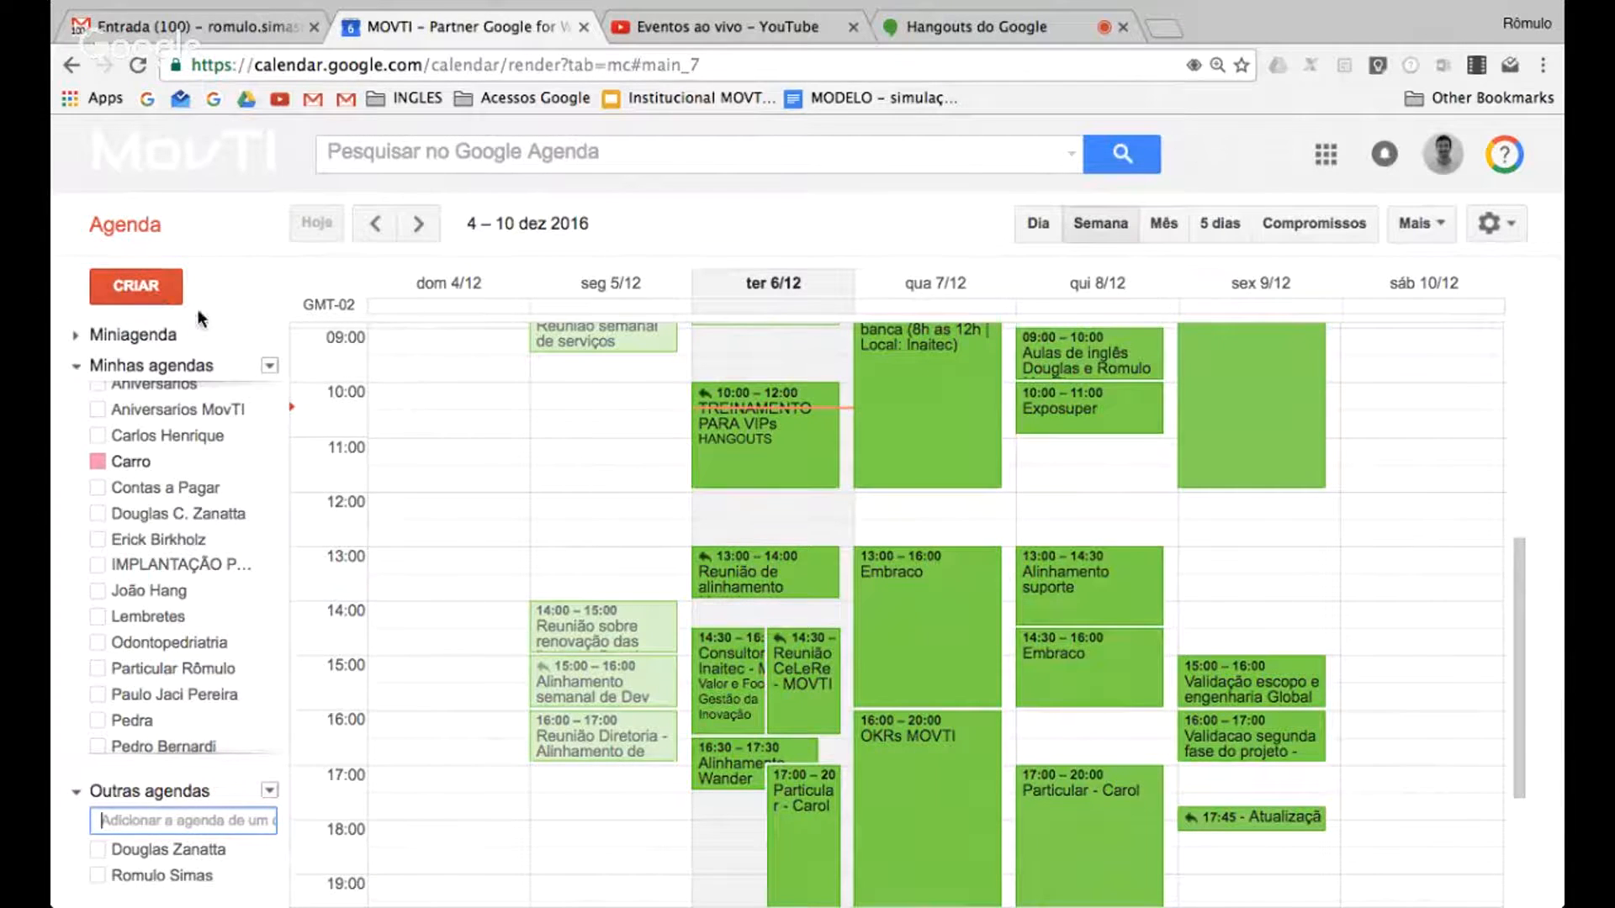
# Start a new event to check which rooms and resources can be added, and leave it without saving
pyautogui.click(135, 286)
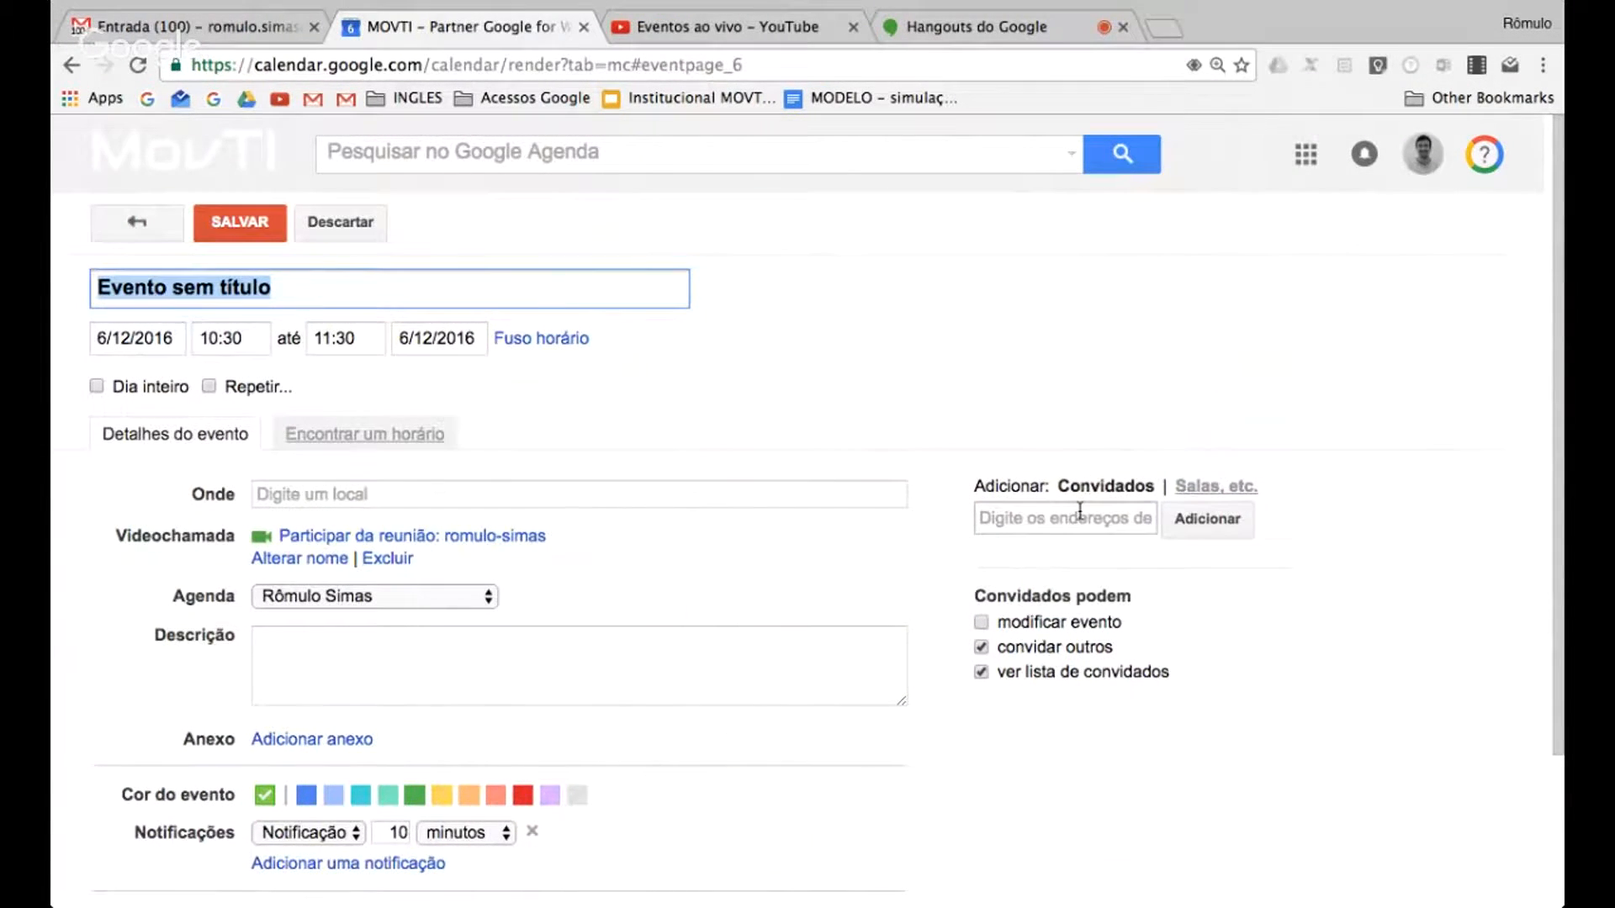
pyautogui.click(1198, 496)
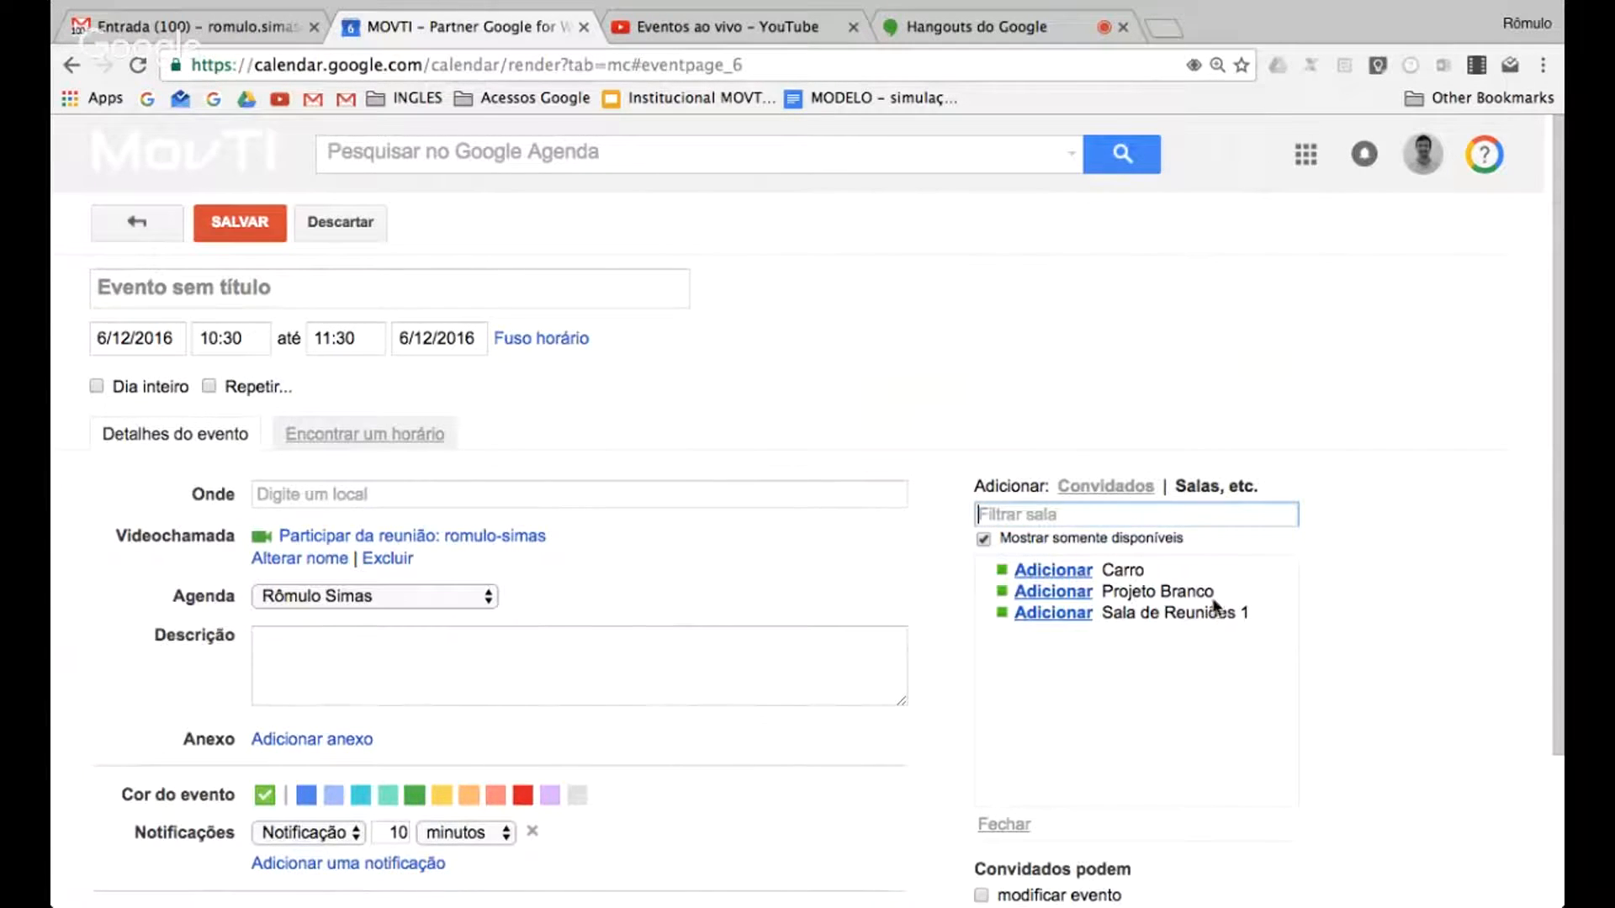
pyautogui.click(274, 298)
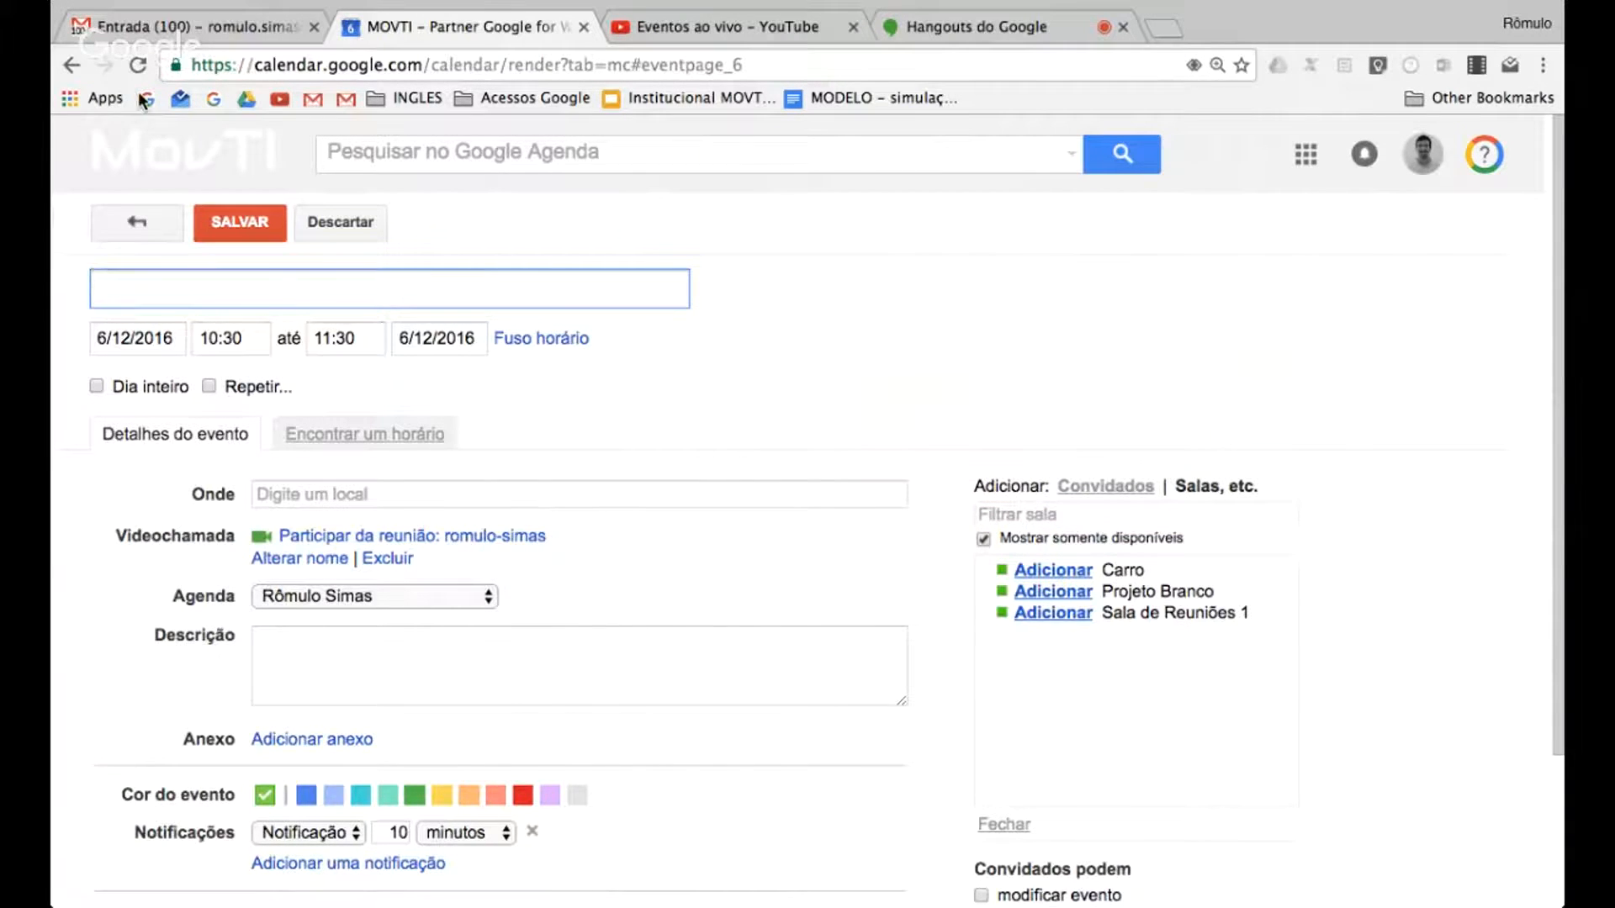
pyautogui.click(138, 220)
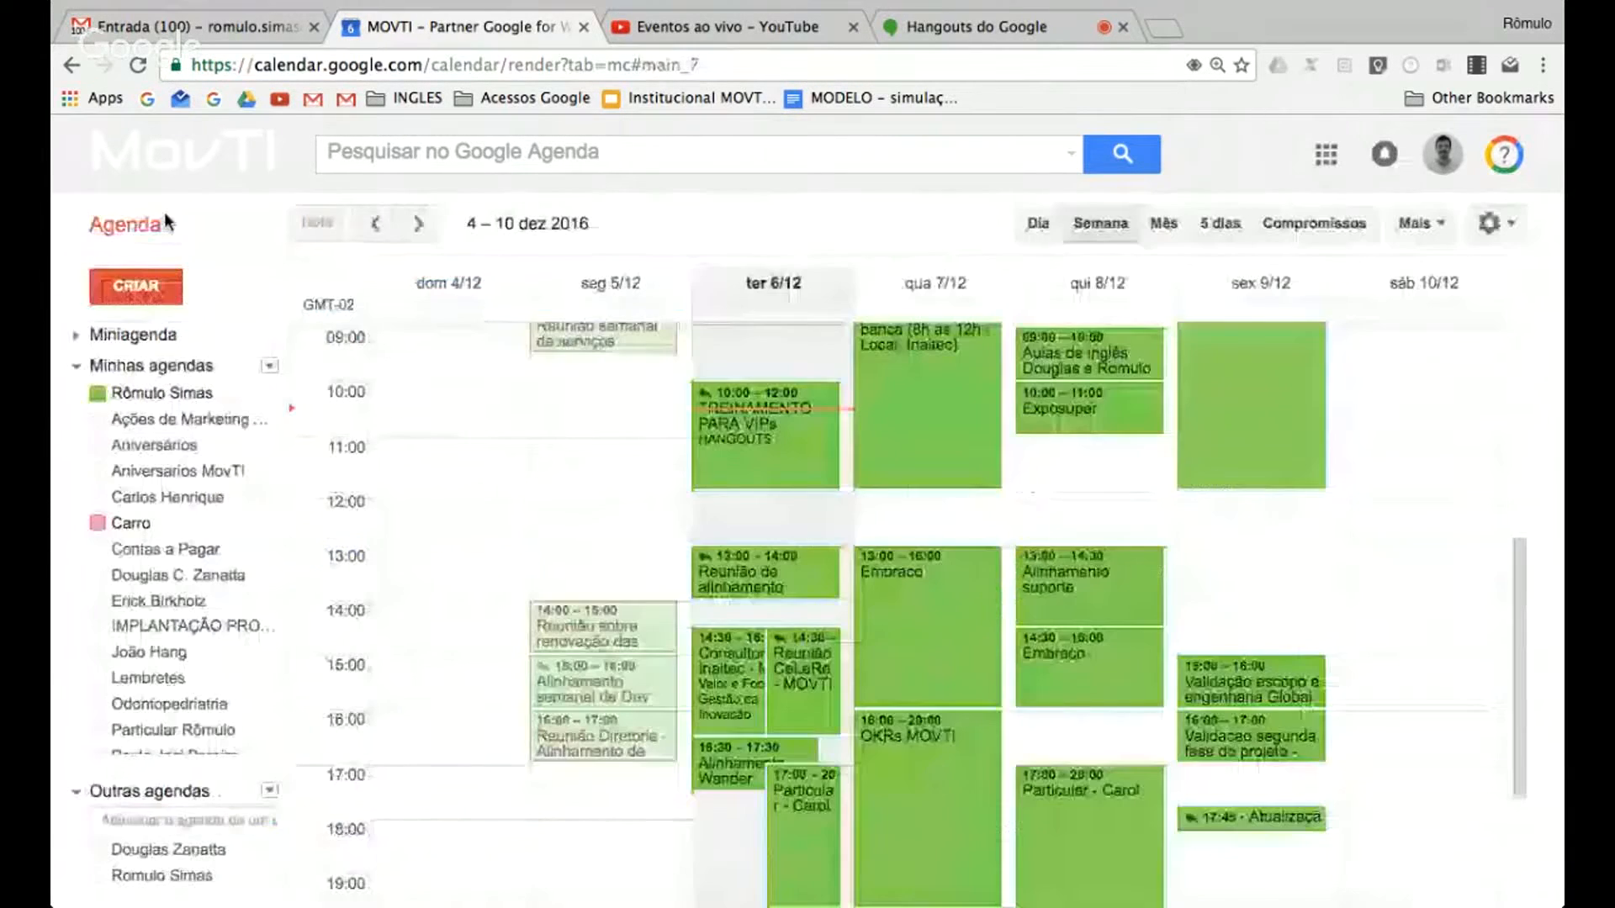
# Create an event titled "TESTE = Macro" on Friday 9 December from 13:30 to 14:30, and open its full details
pyautogui.click(1220, 568)
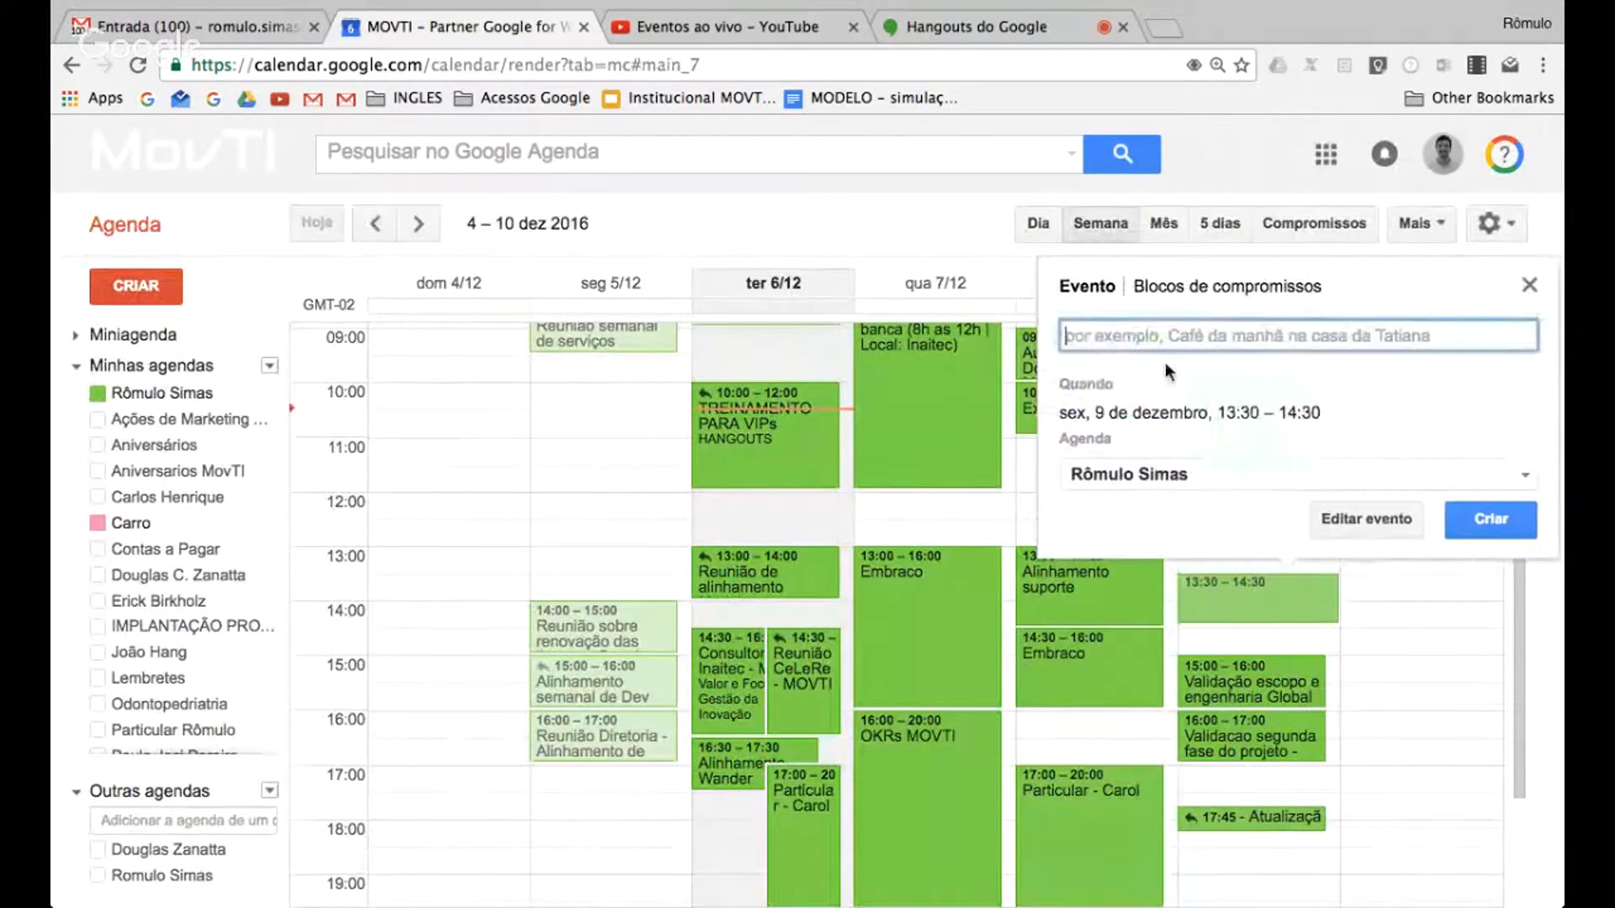
pyautogui.write('TESTE = Macro')
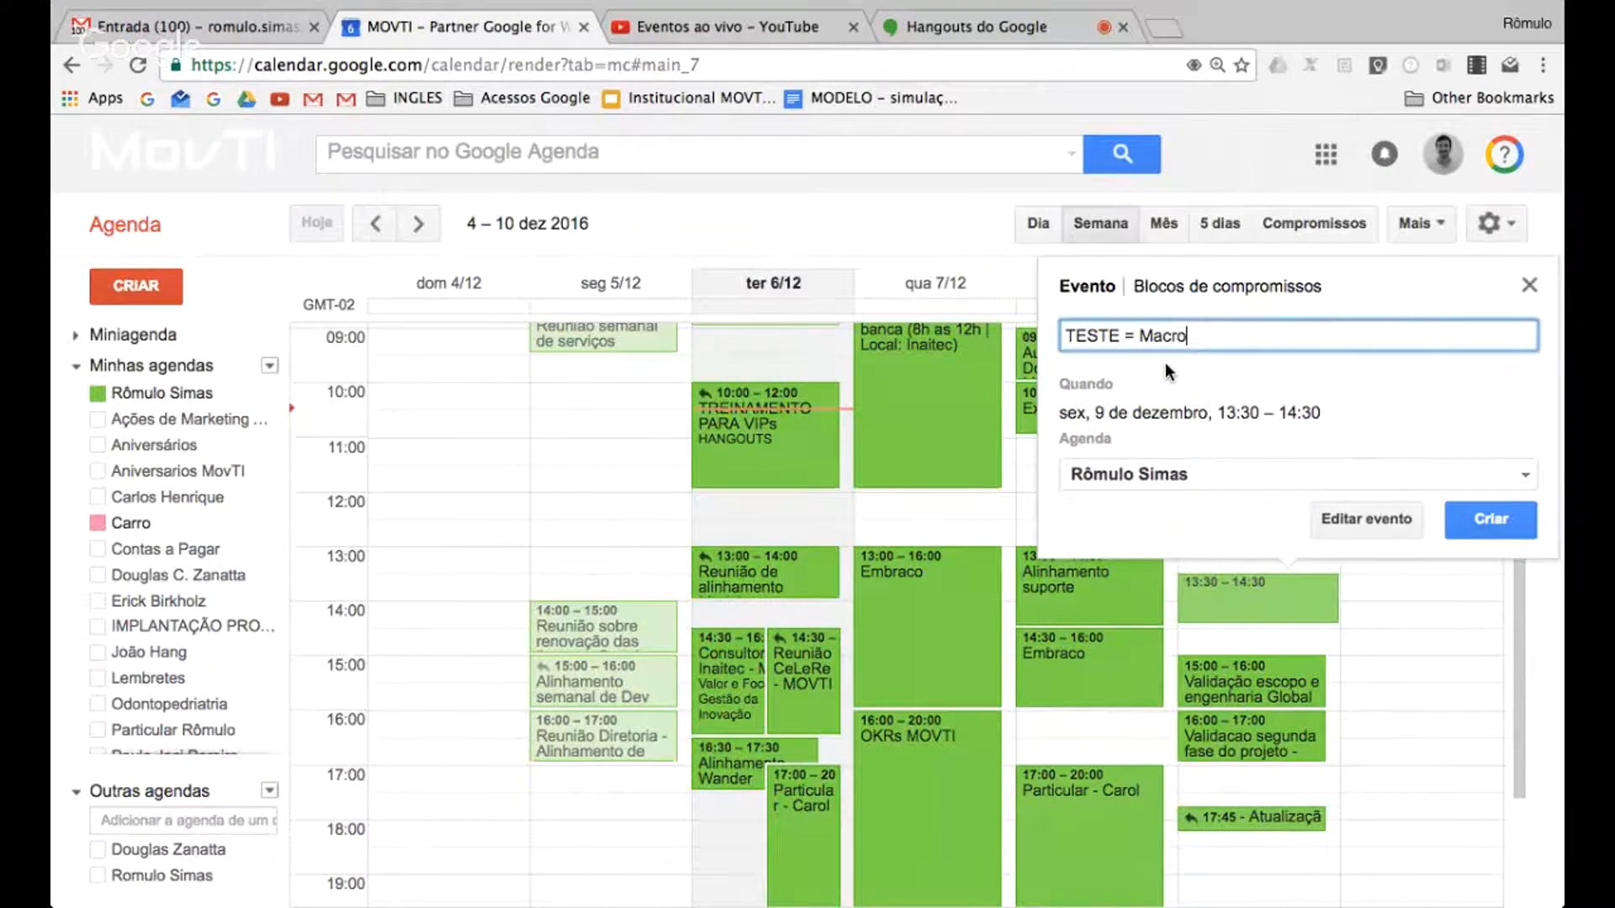
pyautogui.click(1384, 515)
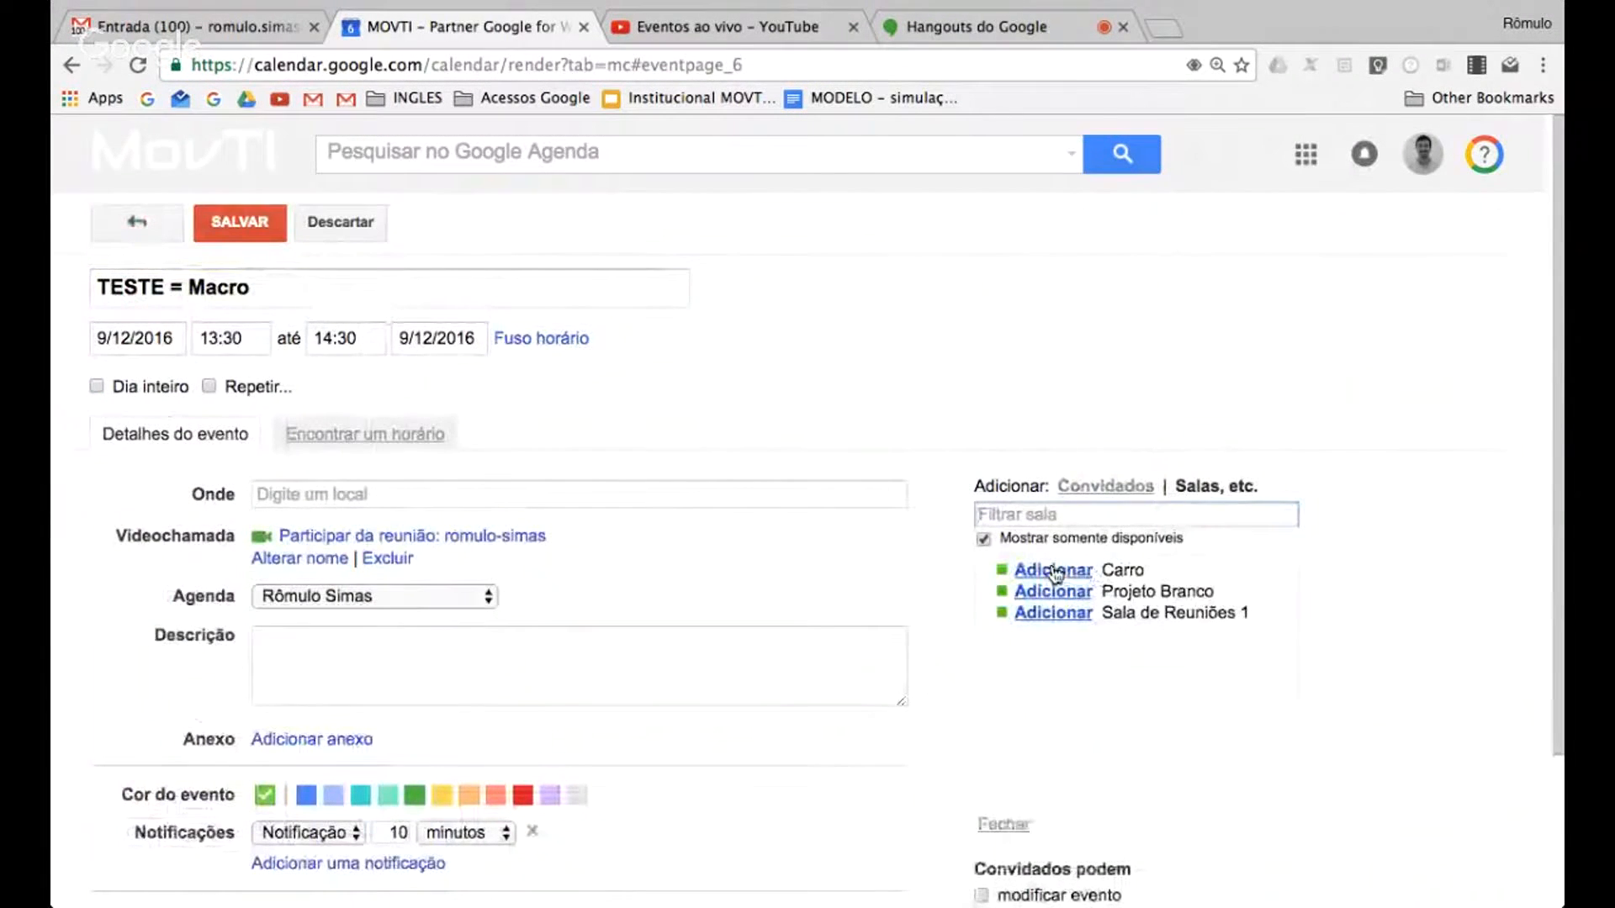
# Add the Carro and Sala de Reuniões 1 resources to the event, and remove Carro so only the meeting room stays booked
pyautogui.click(1053, 571)
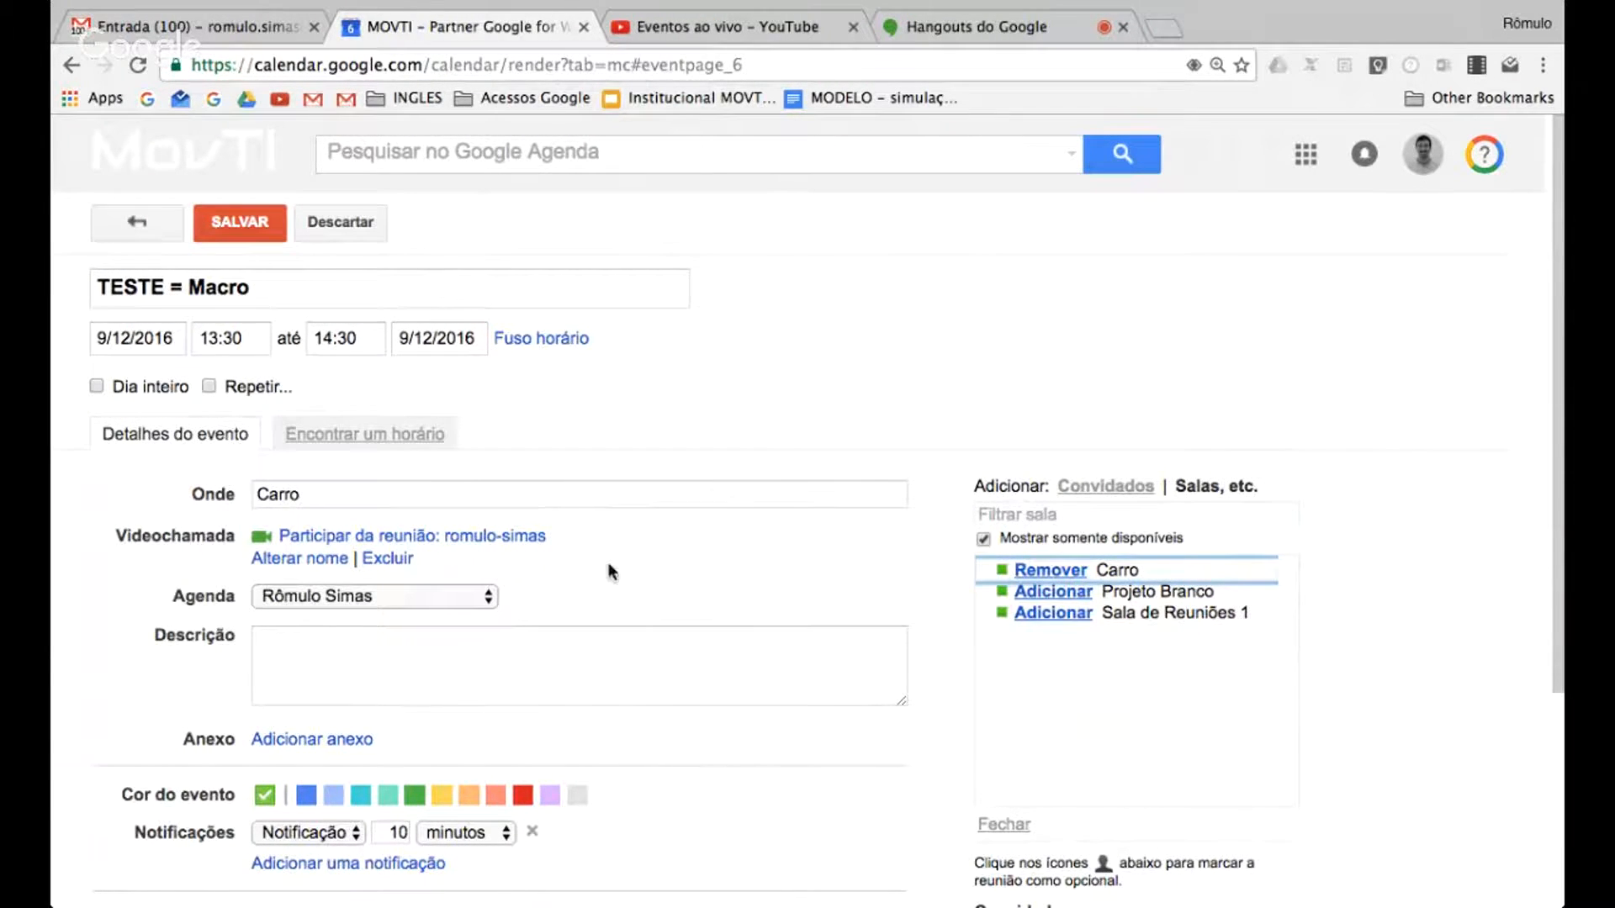
pyautogui.click(1062, 617)
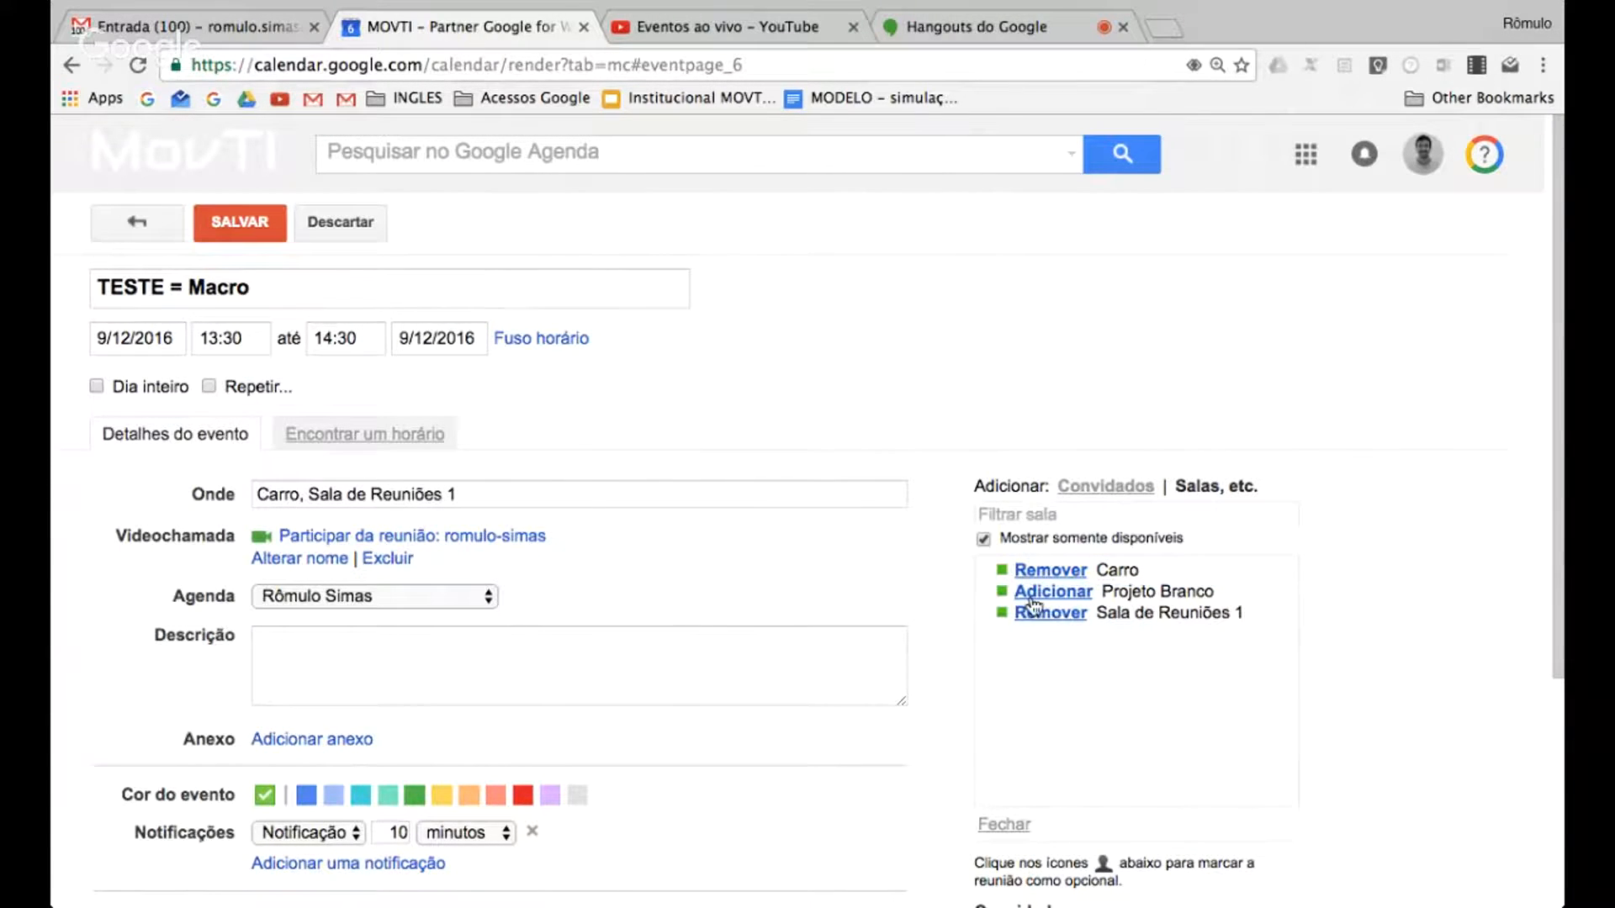
pyautogui.click(1050, 571)
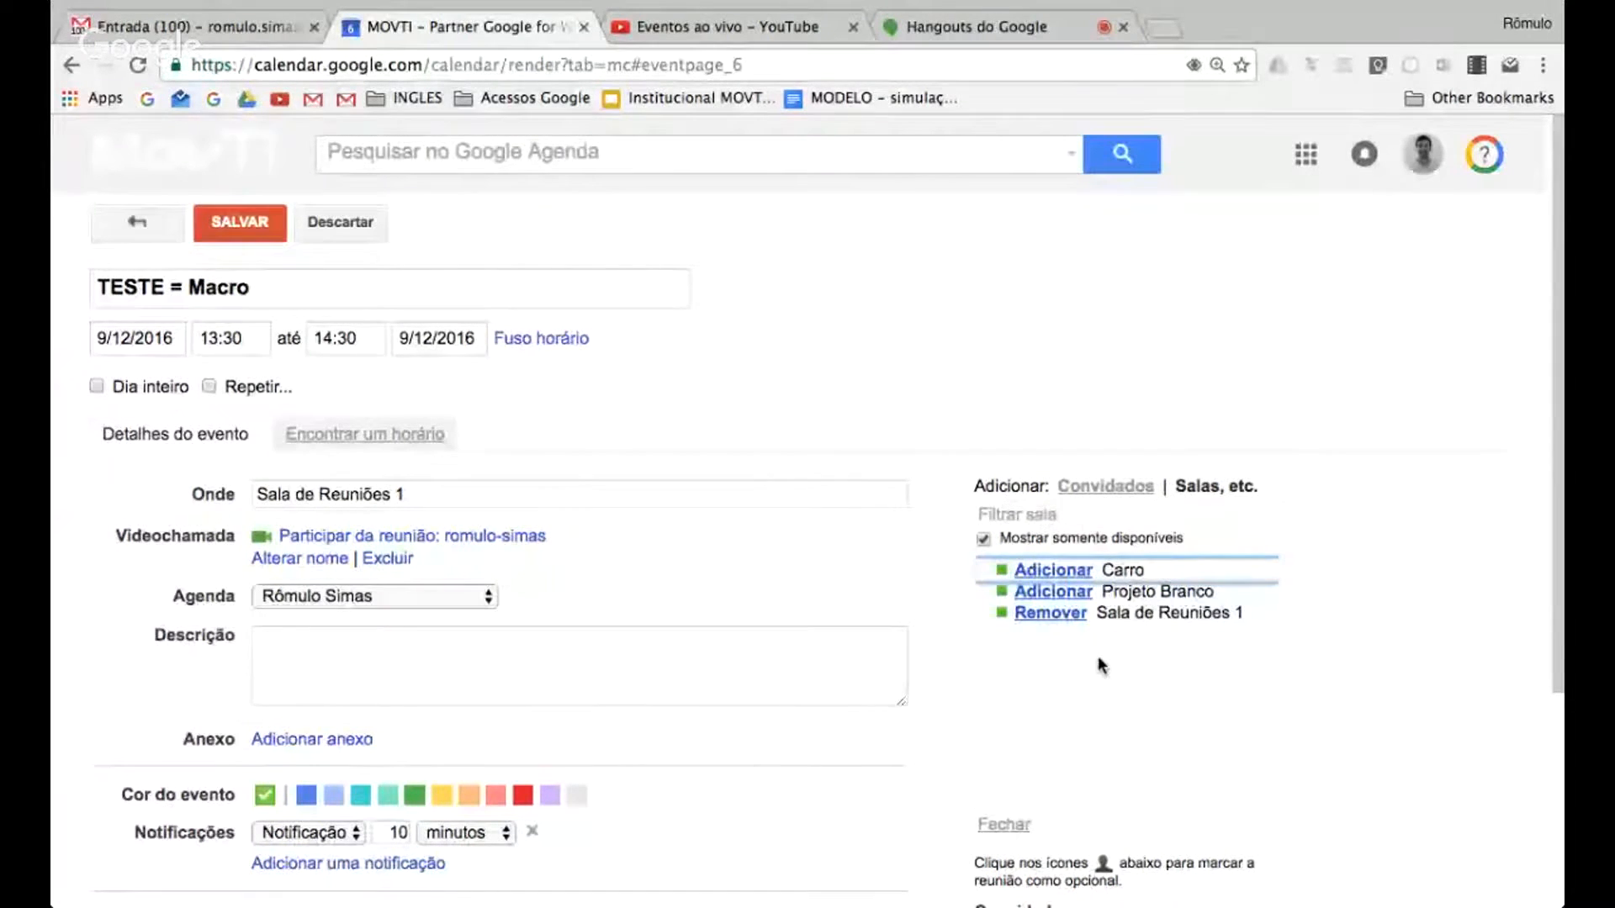
# Invite three MOVTI colleagues to the event by looking up their first names
pyautogui.click(1106, 487)
pyautogui.write('s')
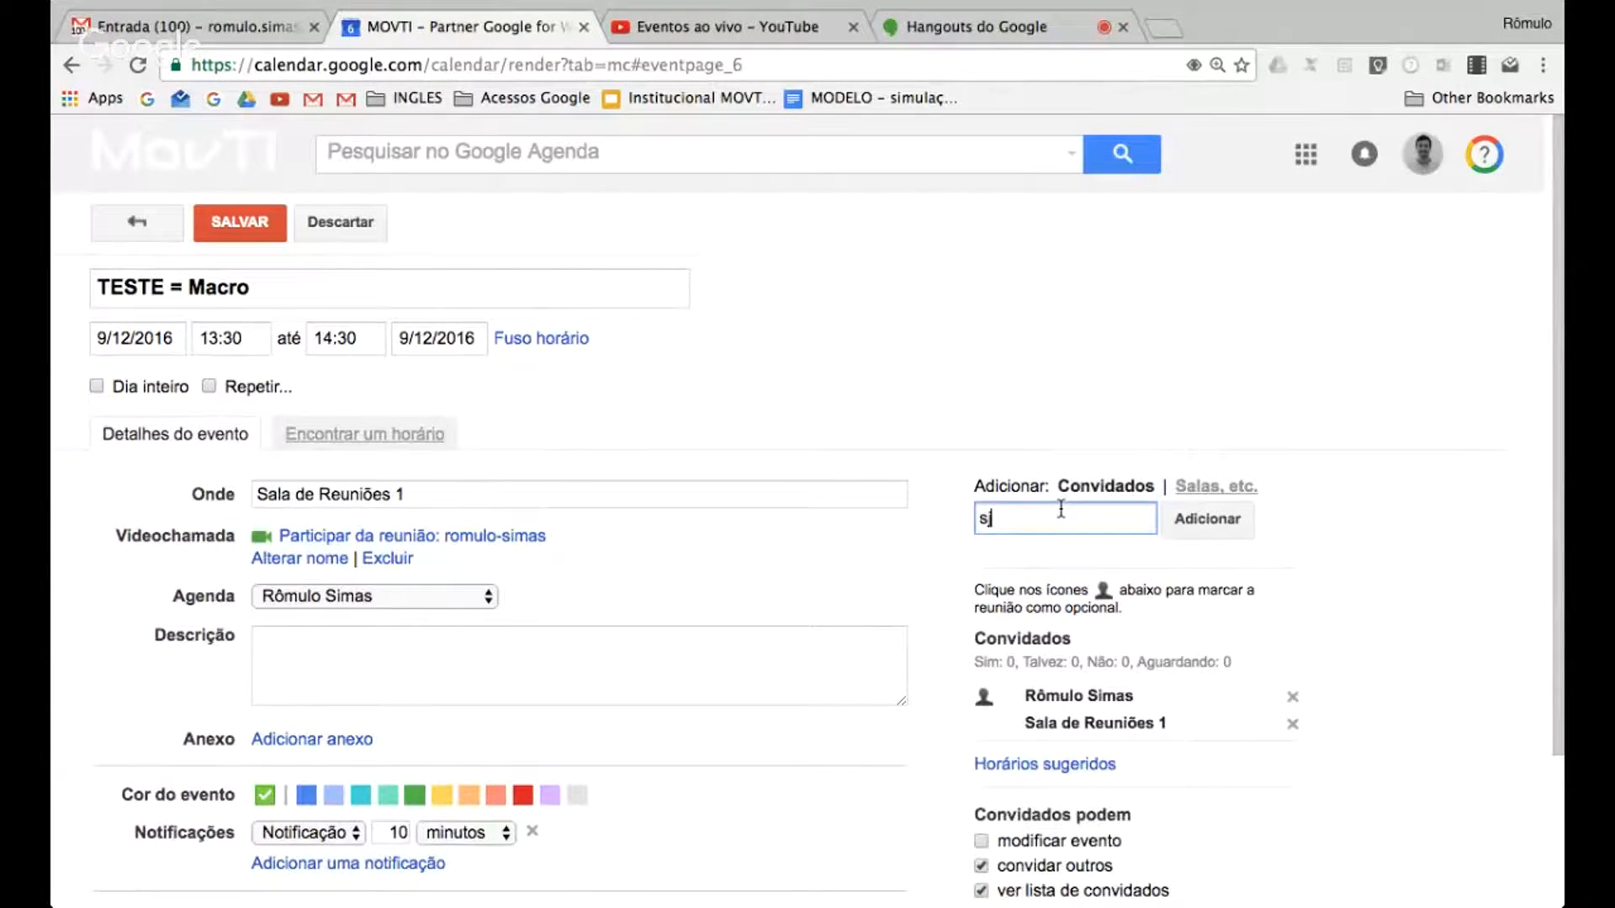
pyautogui.write('carlos')
pyautogui.press('BackSpace')
pyautogui.press('BackSpace')
pyautogui.press('BackSpace')
pyautogui.press('BackSpace')
pyautogui.press('BackSpace')
pyautogui.press('BackSpace')
pyautogui.press('BackSpace')
pyautogui.write('carlos')
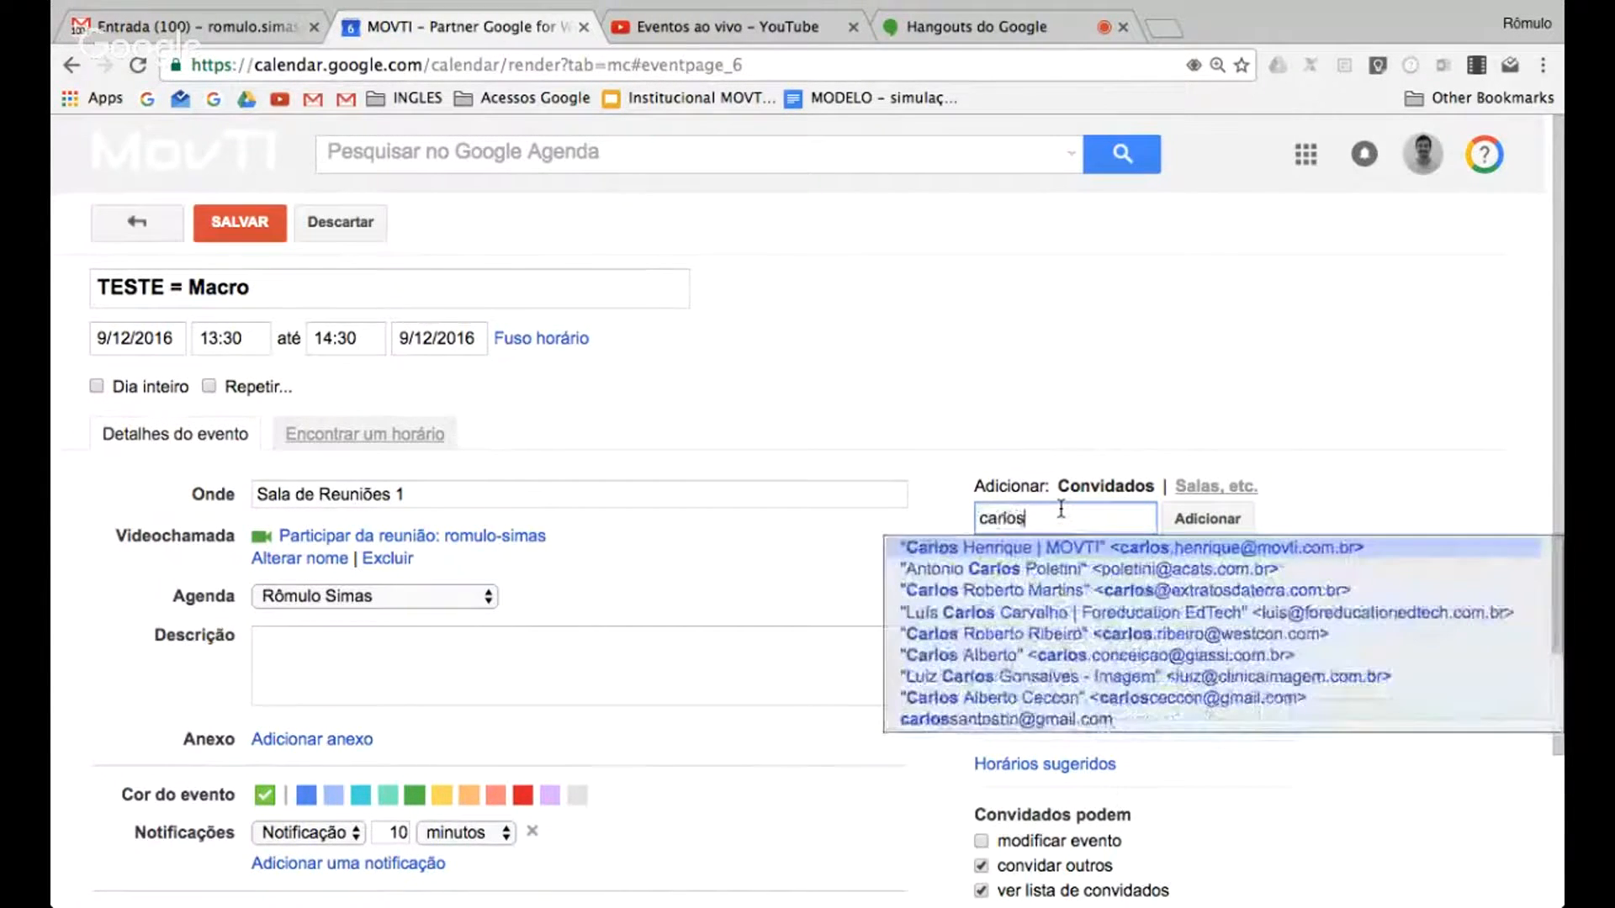
pyautogui.press('Return')
pyautogui.write('joao')
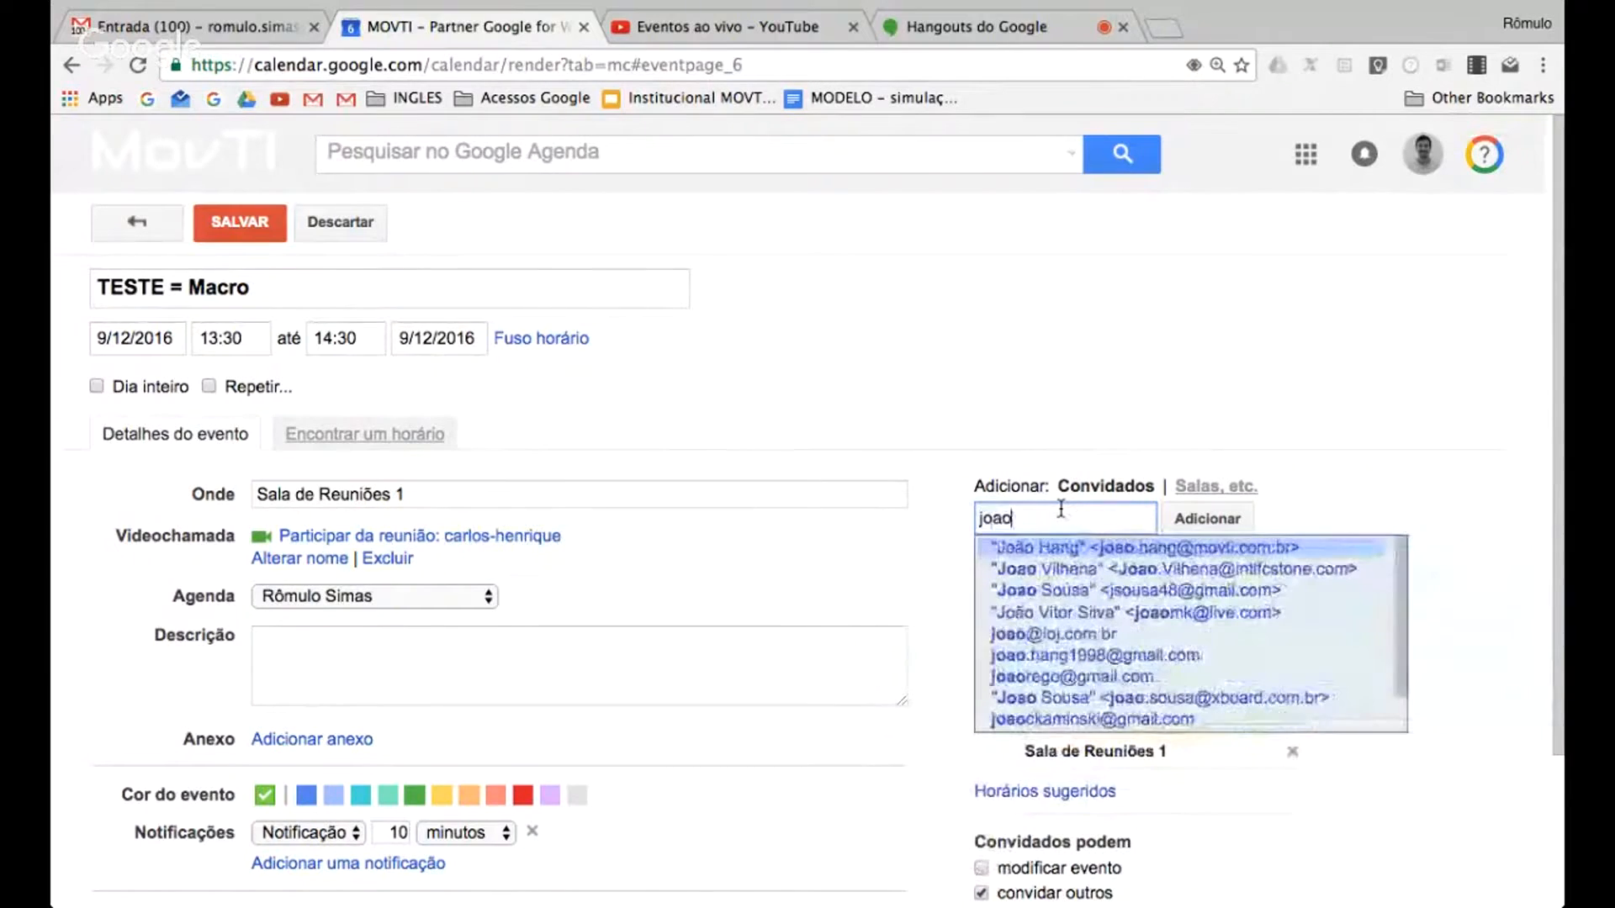
pyautogui.press('Return')
pyautogui.write('douglas')
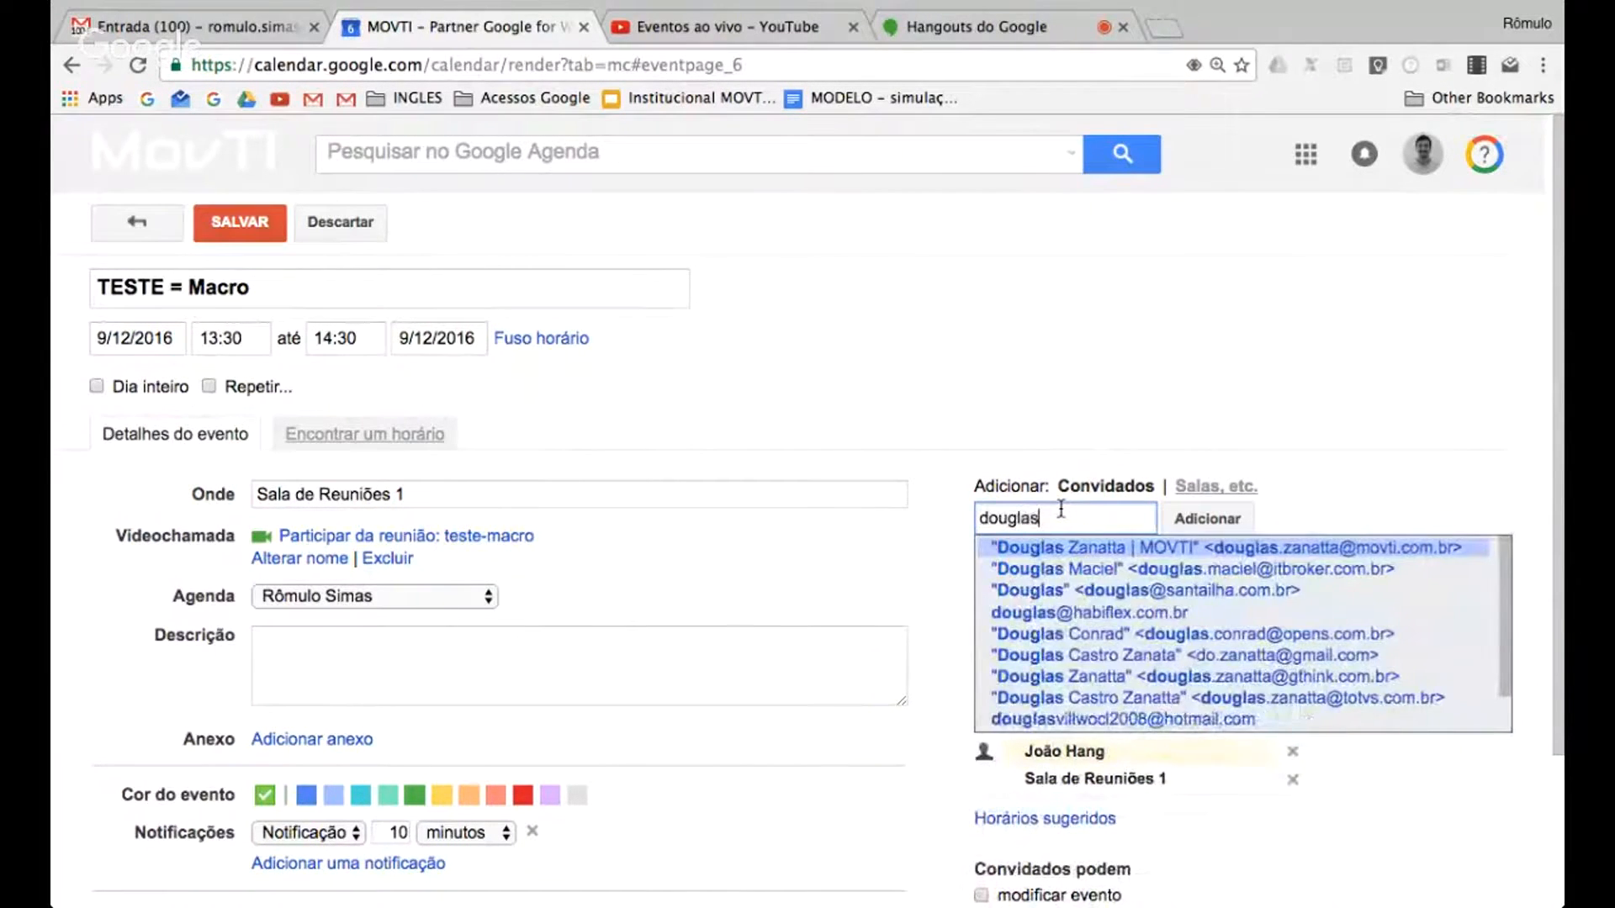
pyautogui.press('Return')
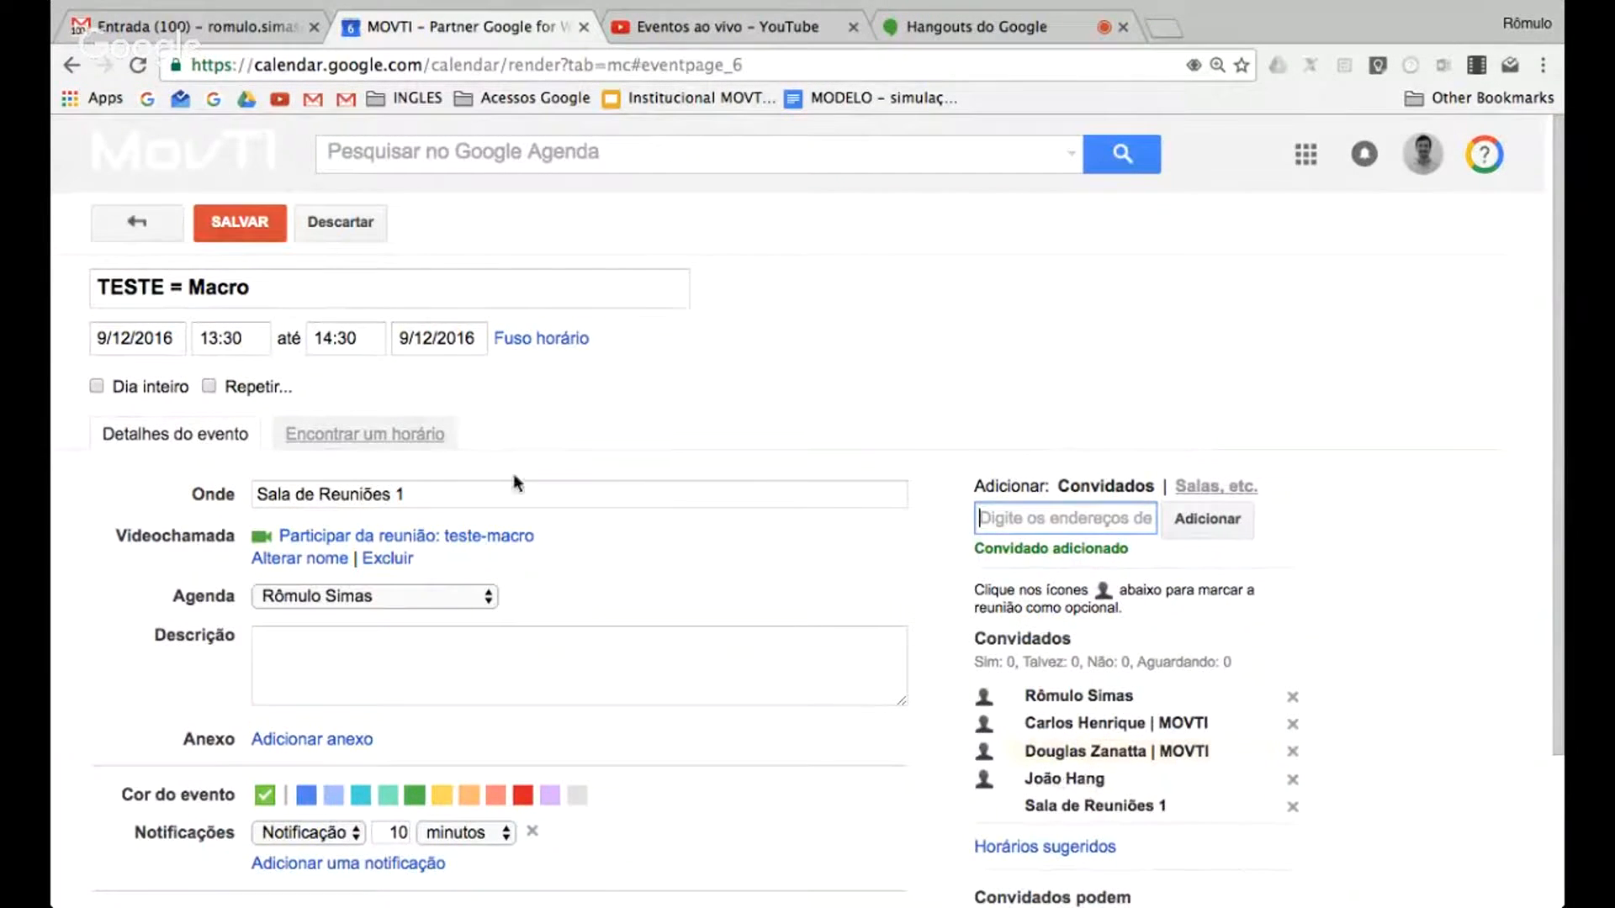
# Compare the availability of the guests and of Sala de Reuniões 1 on 9 December 2016
pyautogui.click(377, 442)
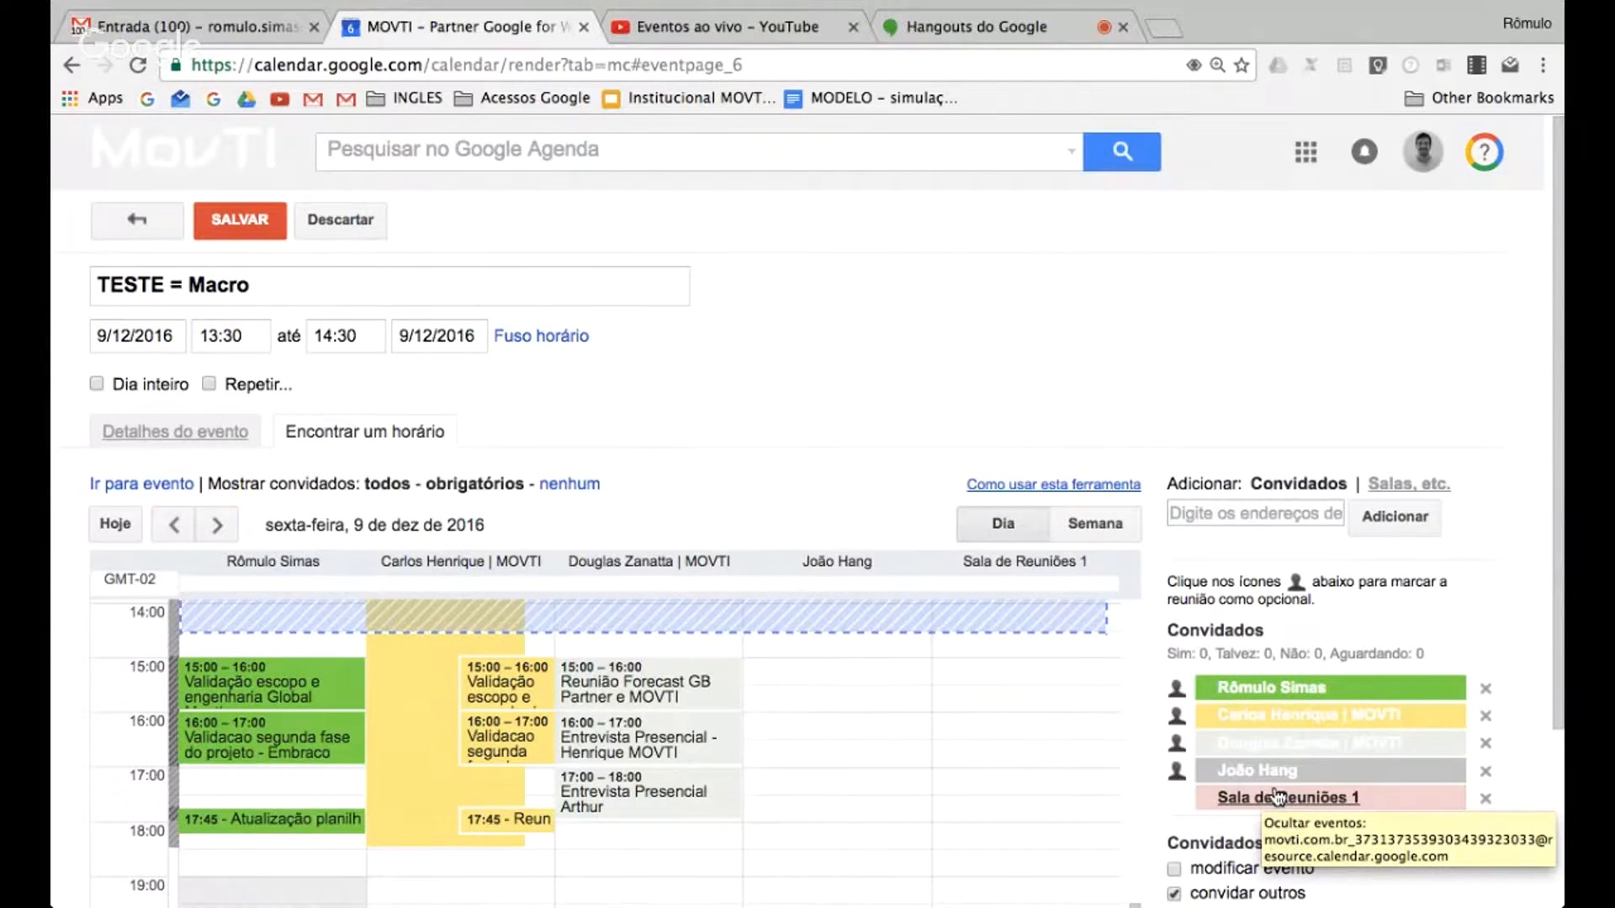
pyautogui.click(1277, 796)
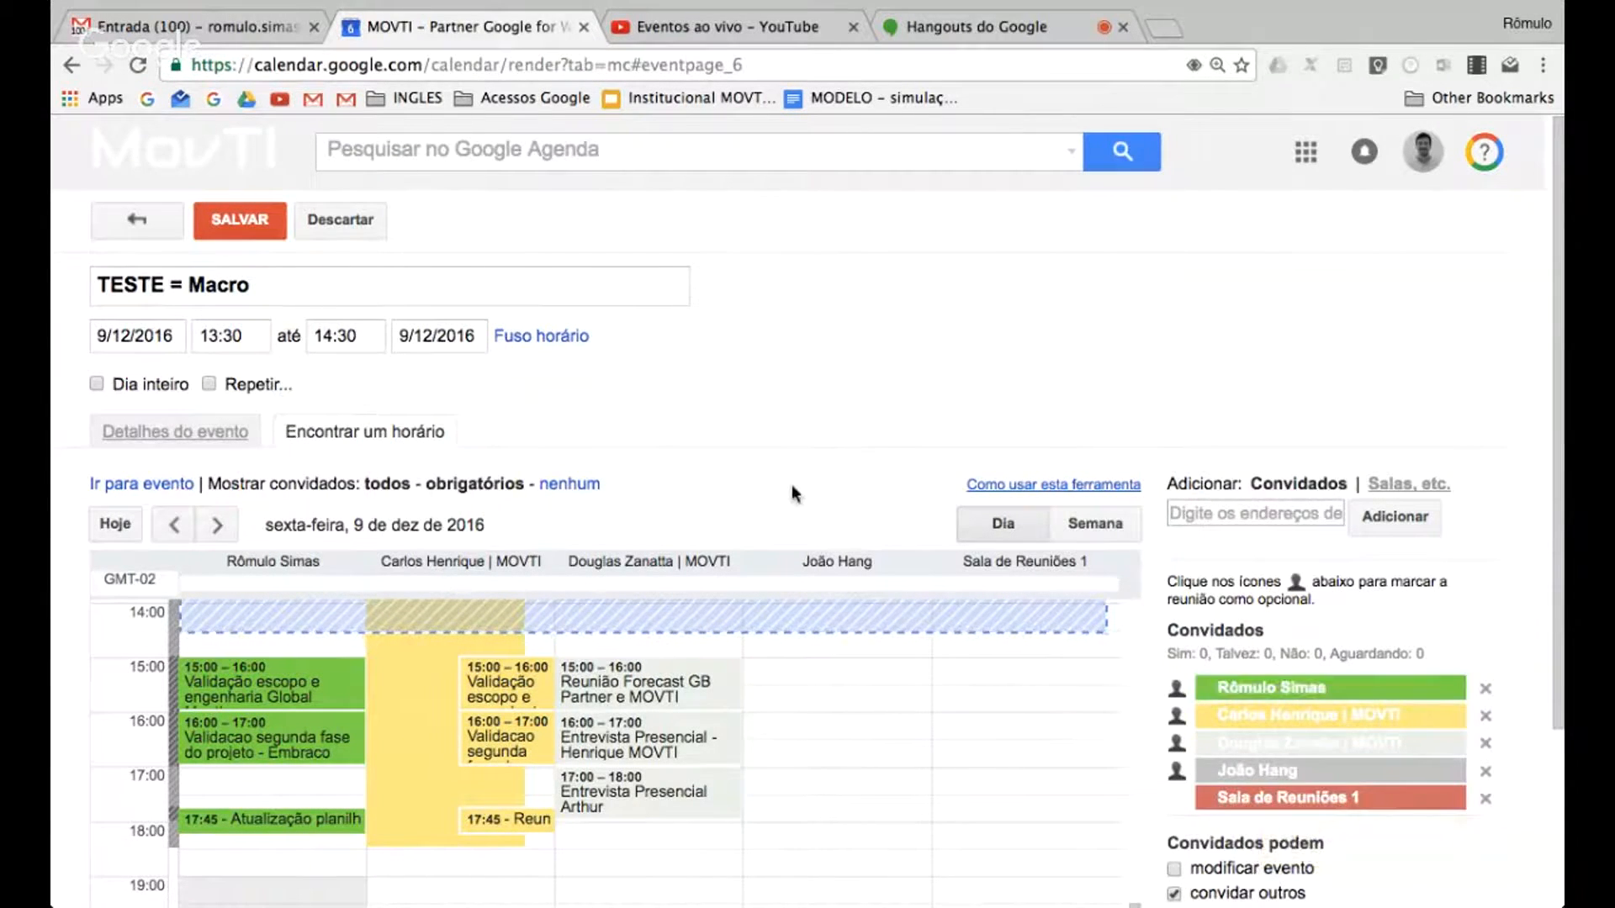
# Remove invited colleagues from the event's guest list, and save the event
pyautogui.click(1487, 772)
pyautogui.click(1486, 743)
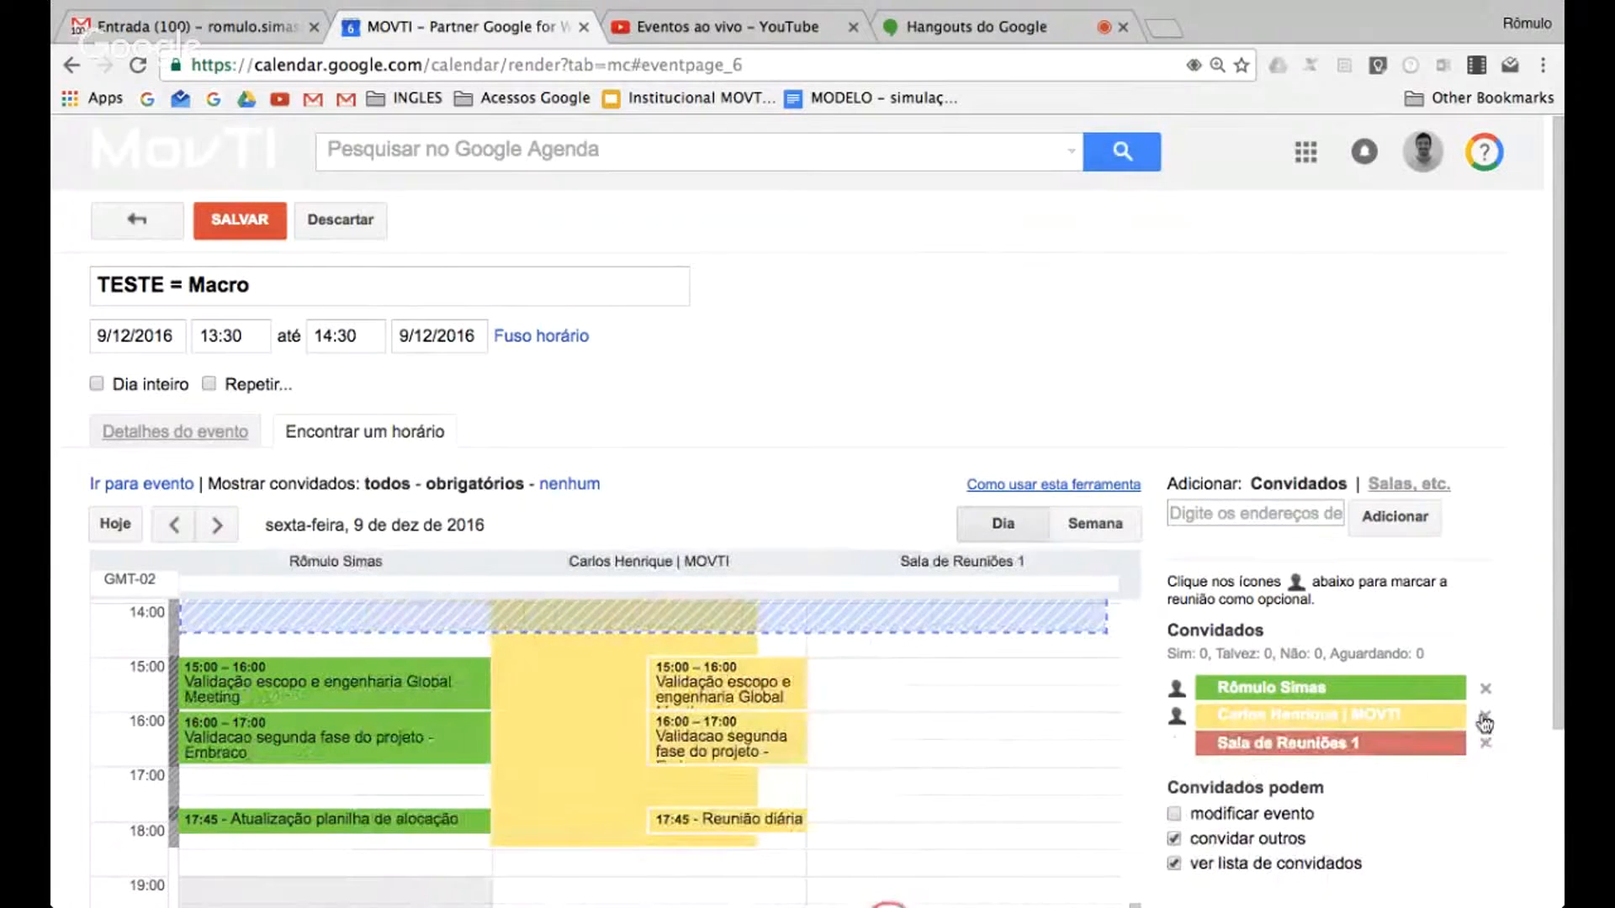
pyautogui.click(240, 221)
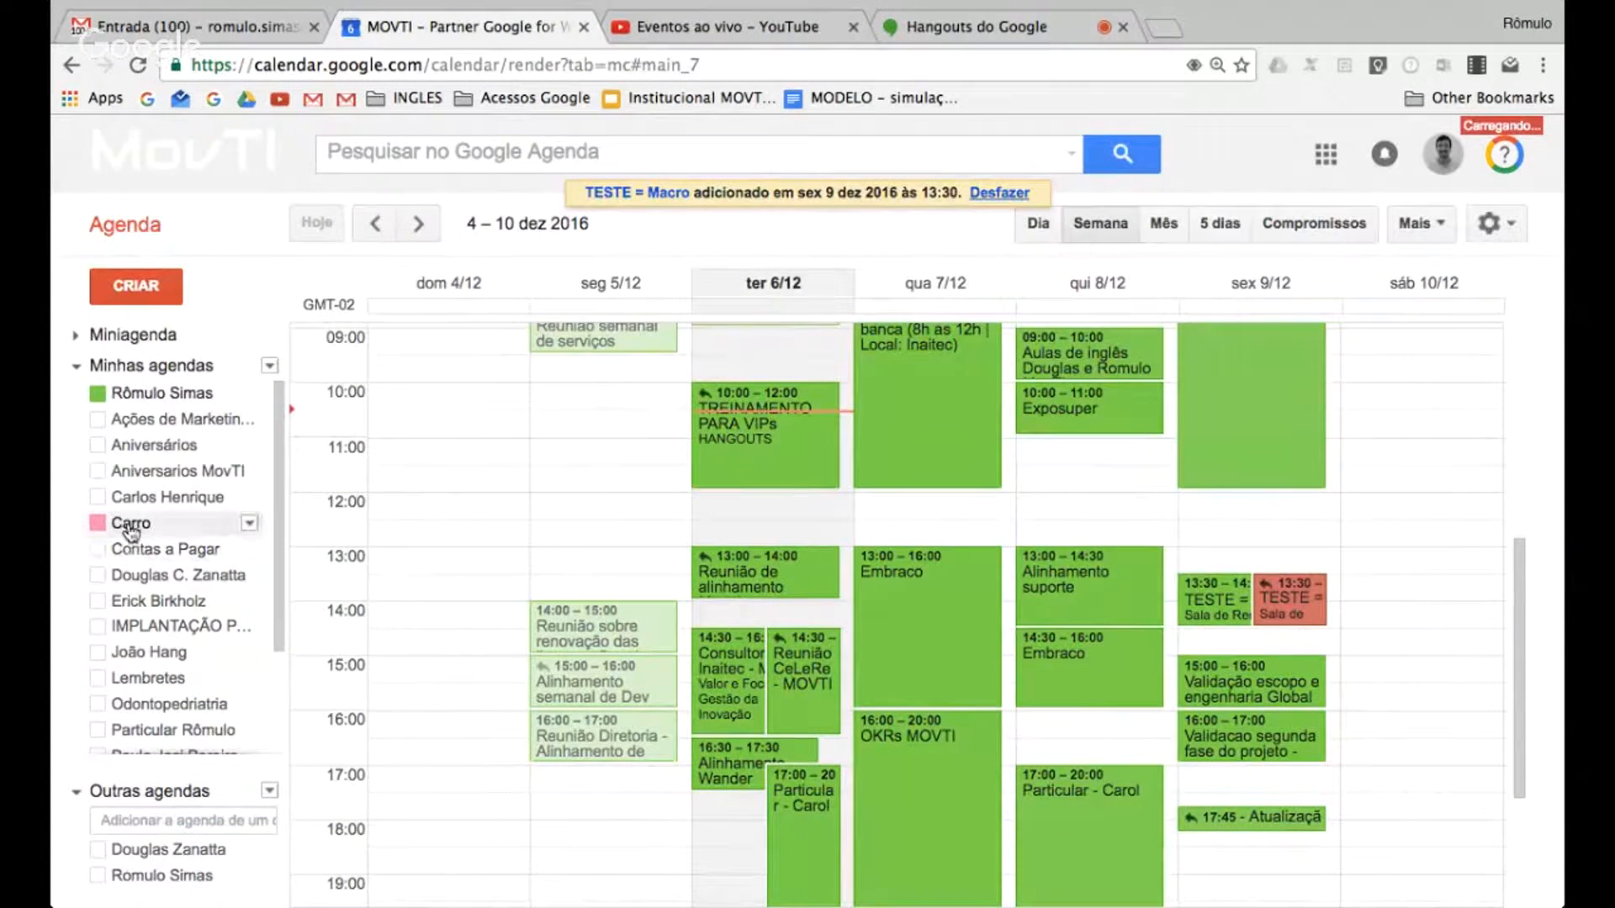
# Display only the Sala de Reuniões 1 calendar in the week view
pyautogui.scroll(-2, 172, 618)
pyautogui.scroll(-2, 172, 619)
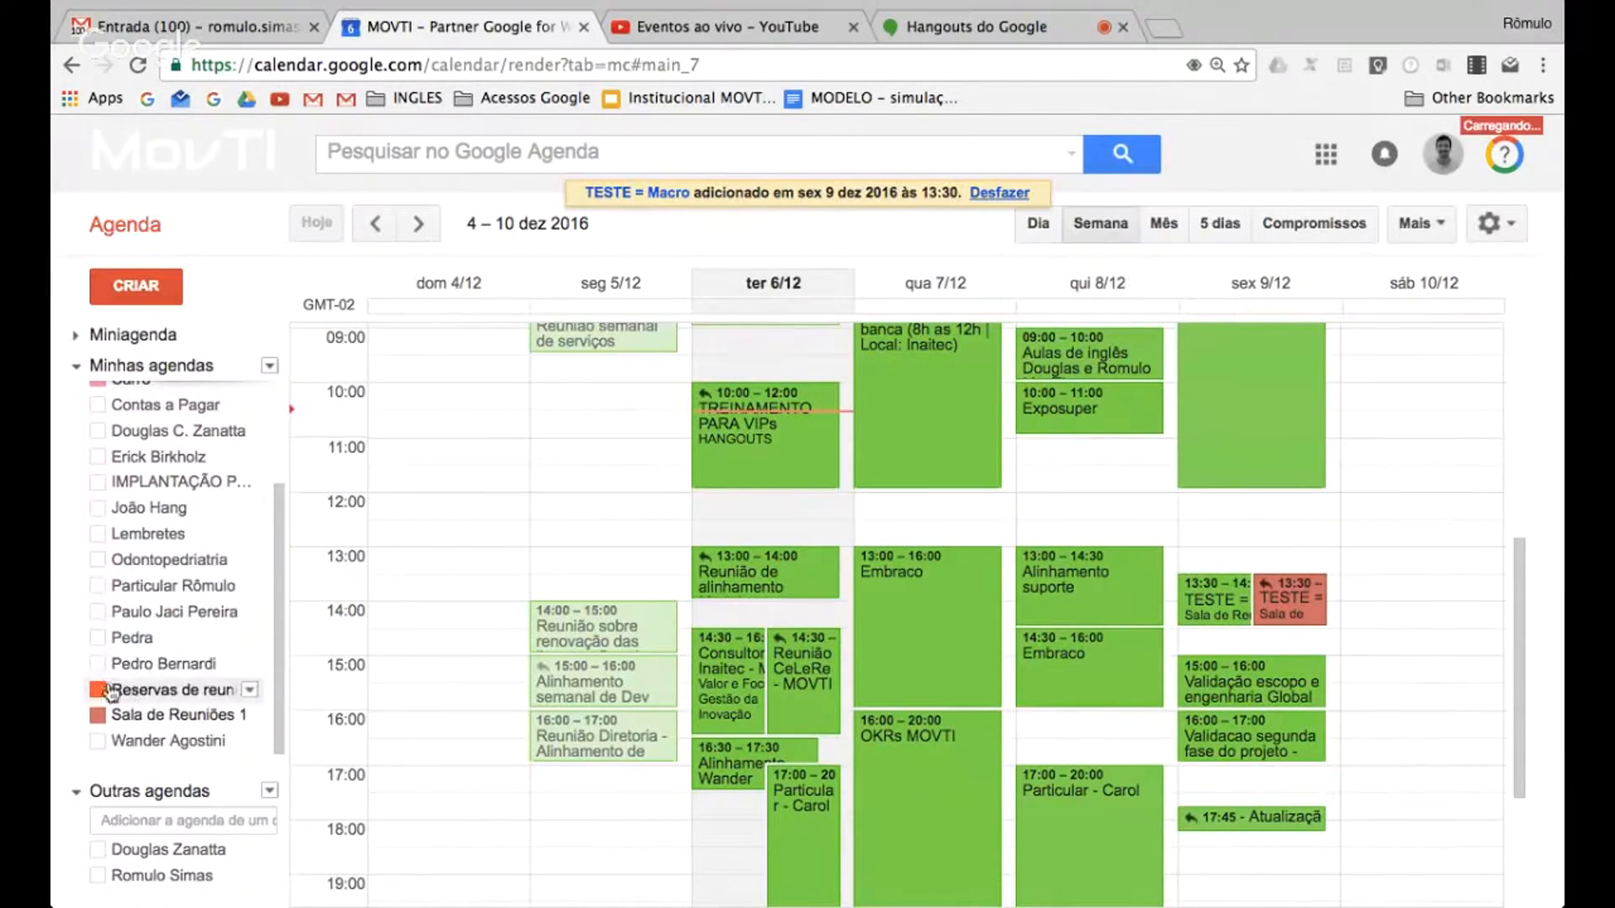
pyautogui.click(124, 572)
pyautogui.scroll(3, 126, 563)
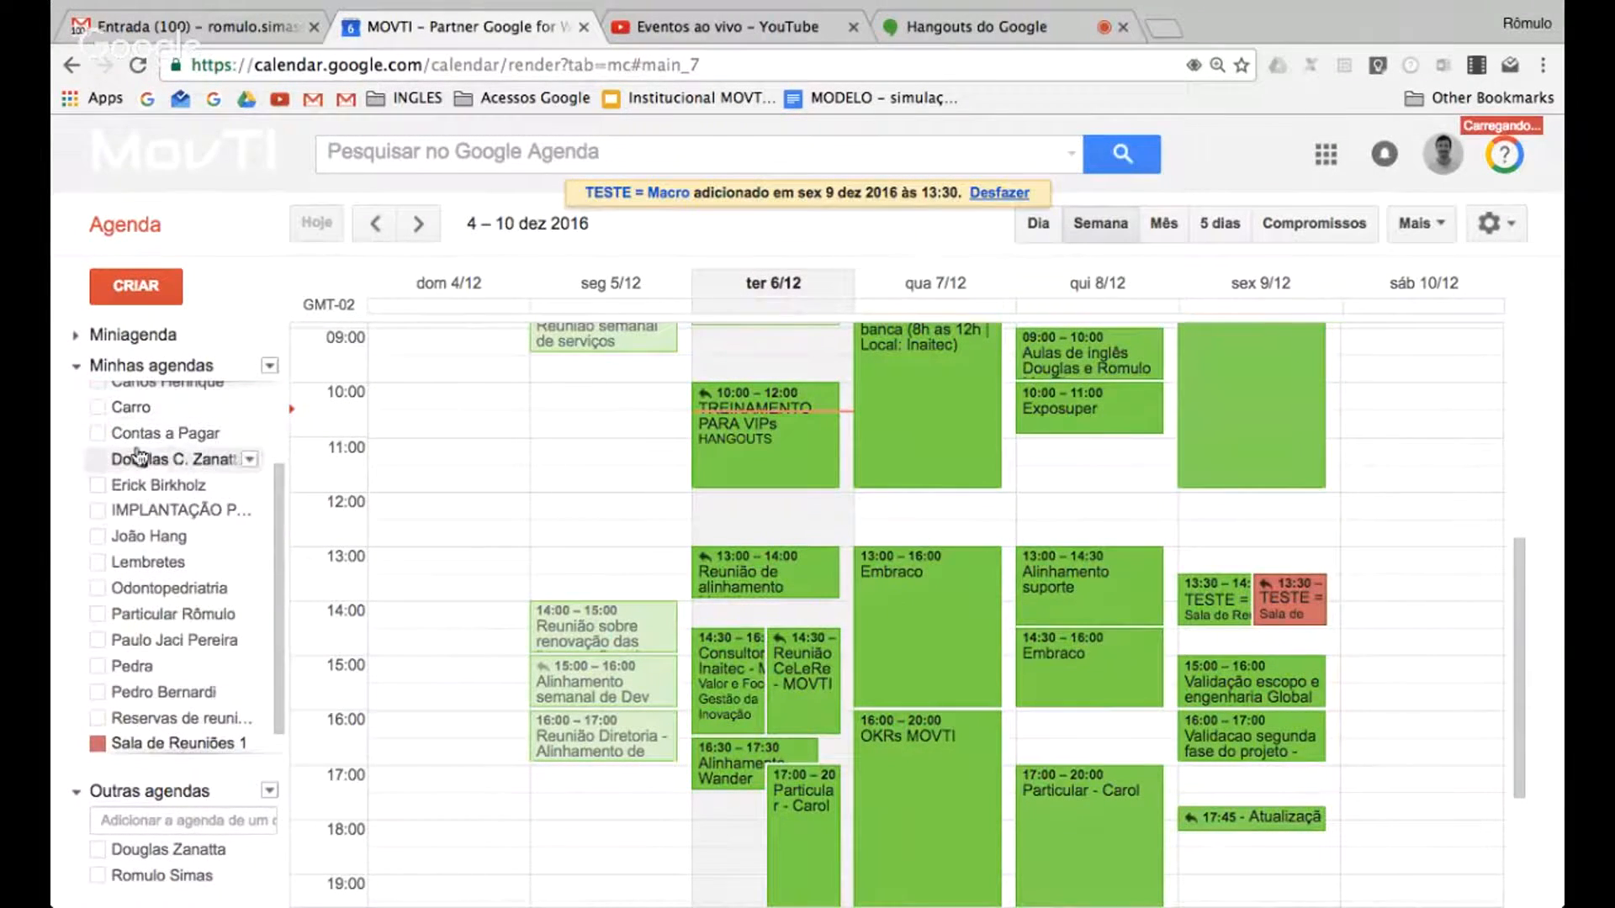
pyautogui.scroll(-1, 180, 635)
pyautogui.scroll(1, 175, 458)
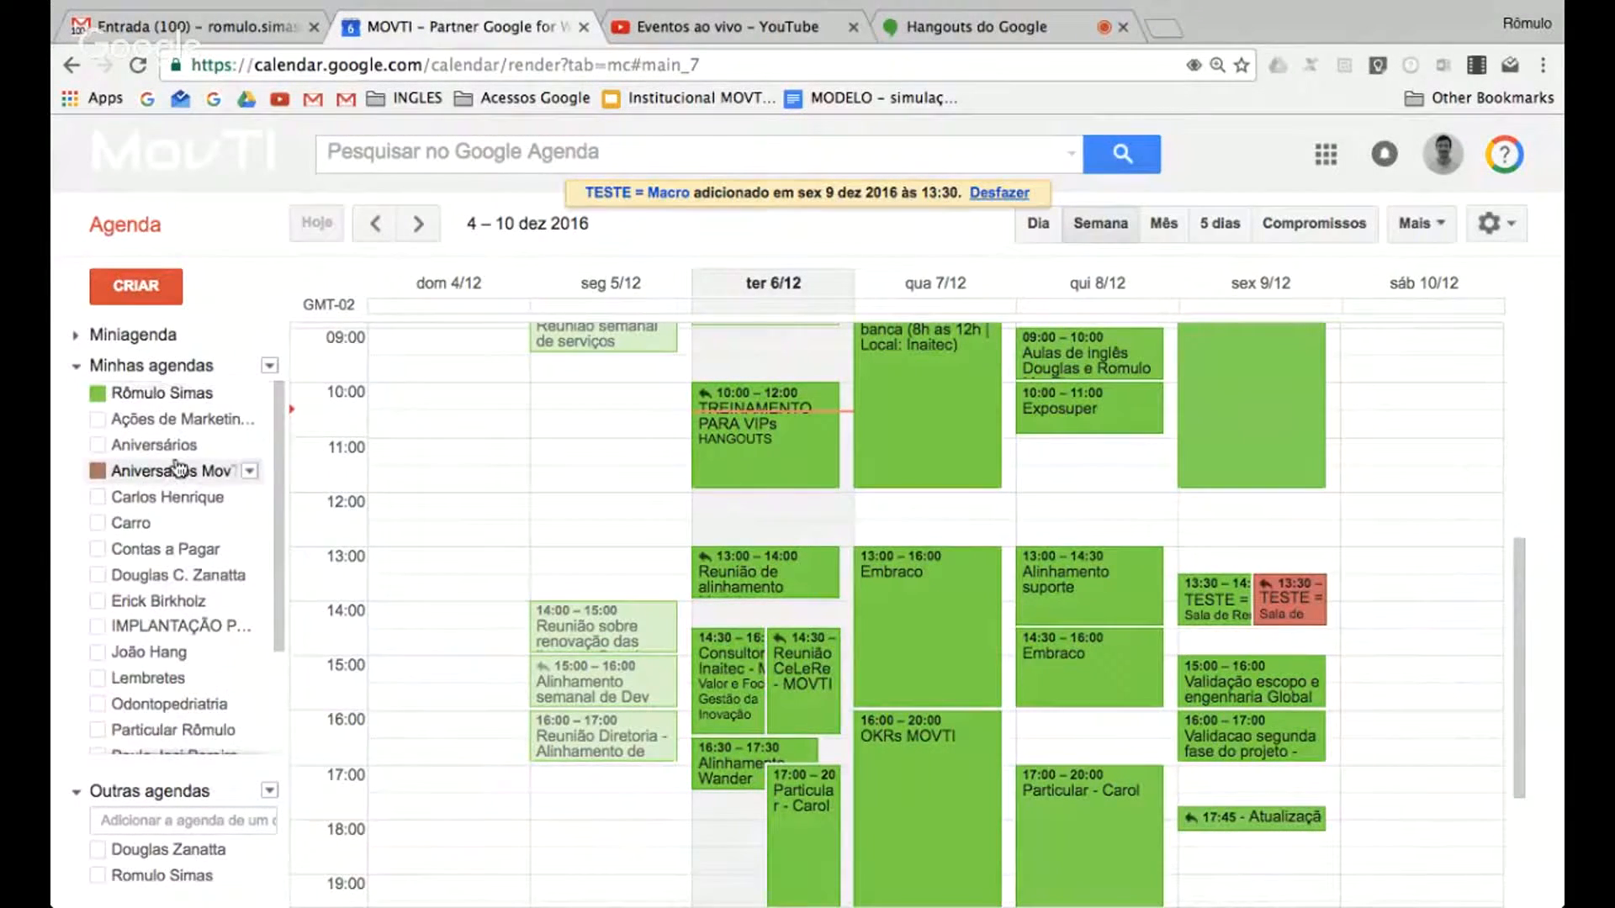
pyautogui.scroll(-3, 135, 547)
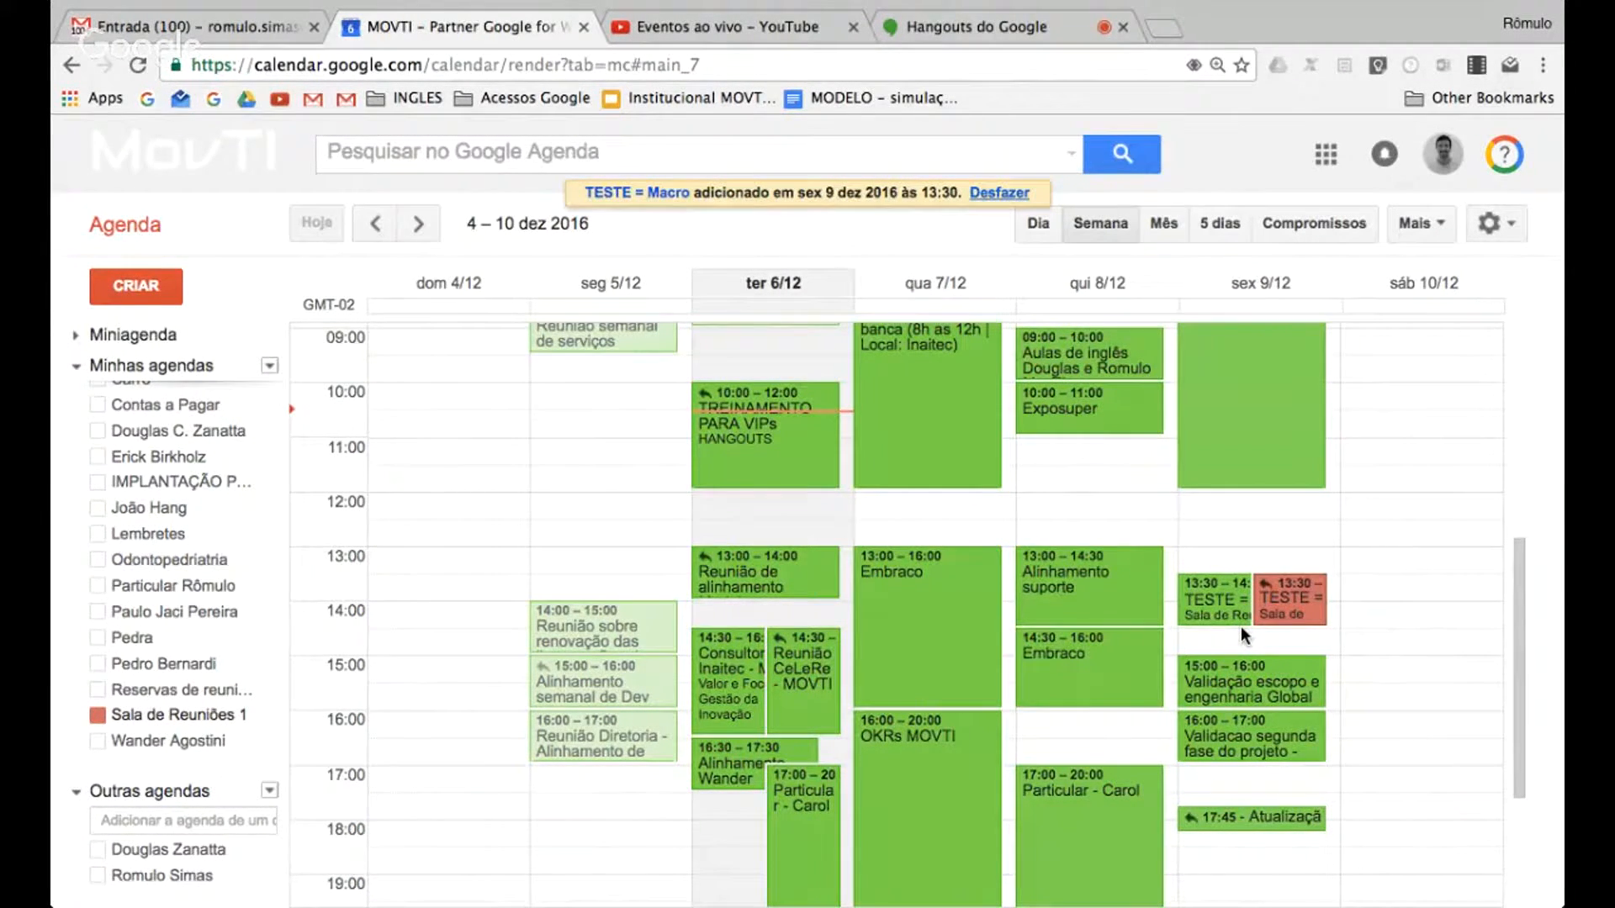
pyautogui.click(97, 717)
pyautogui.click(97, 717)
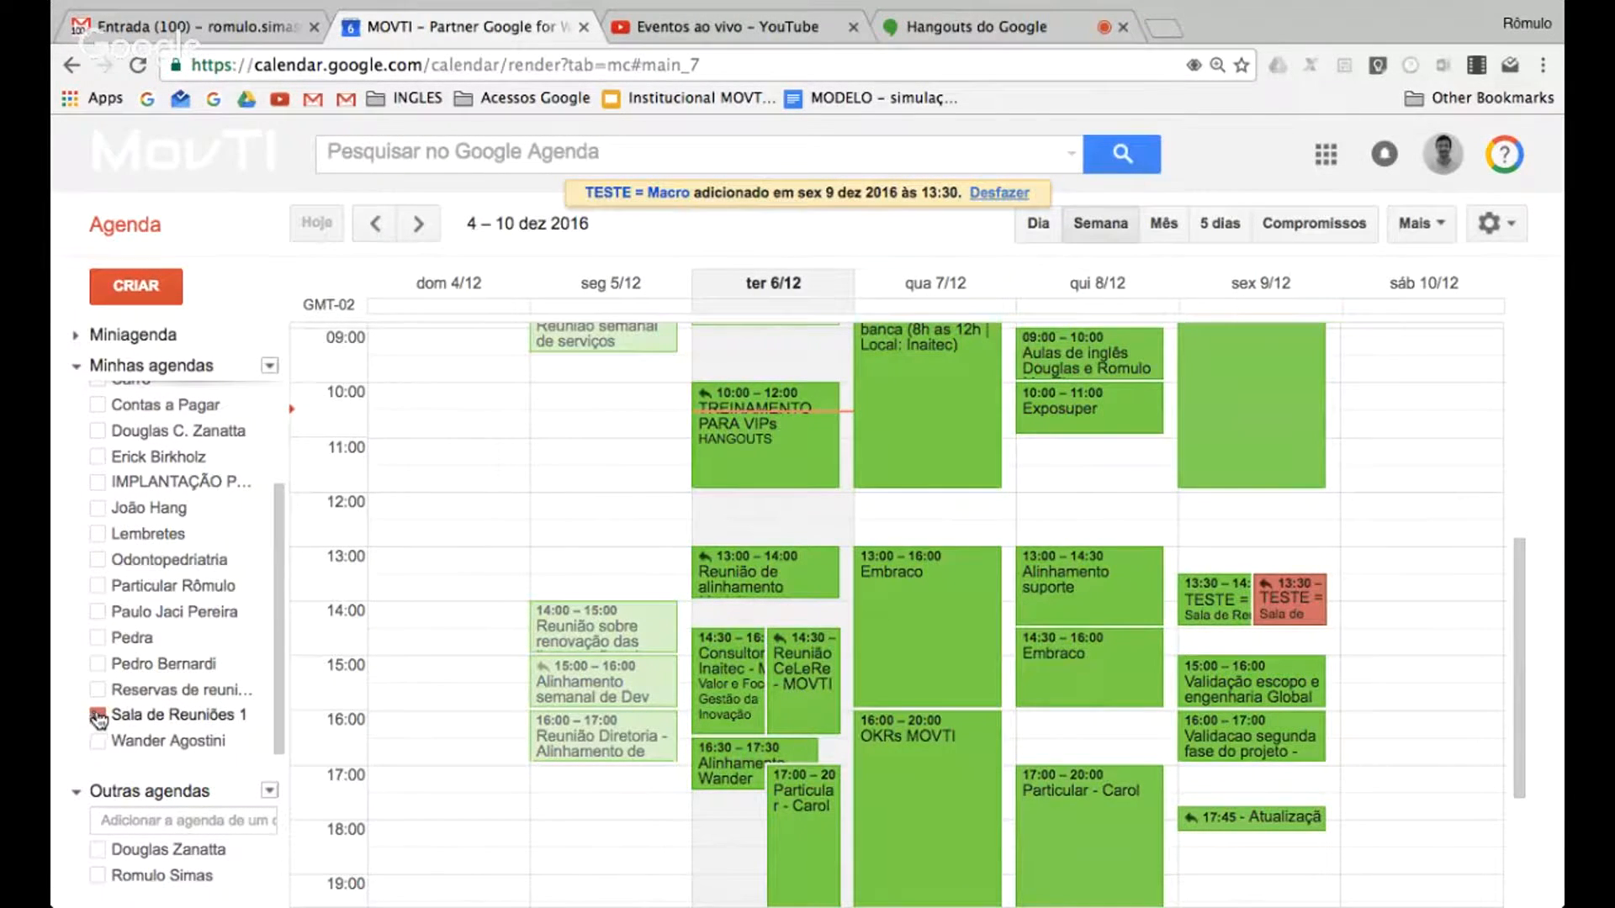
pyautogui.click(249, 716)
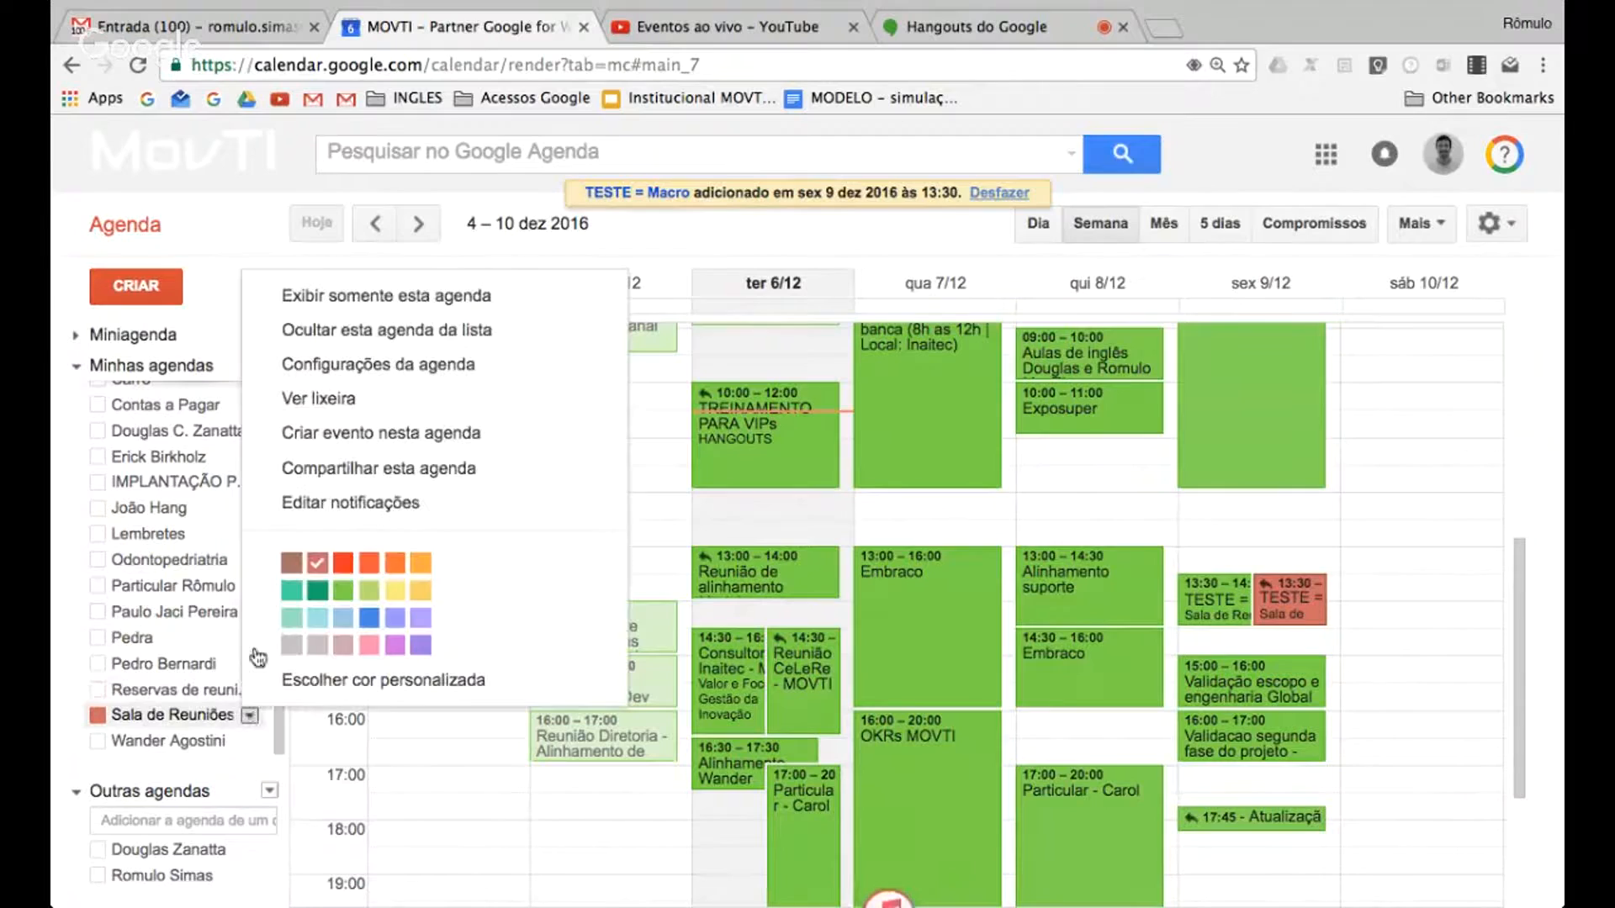
pyautogui.click(411, 301)
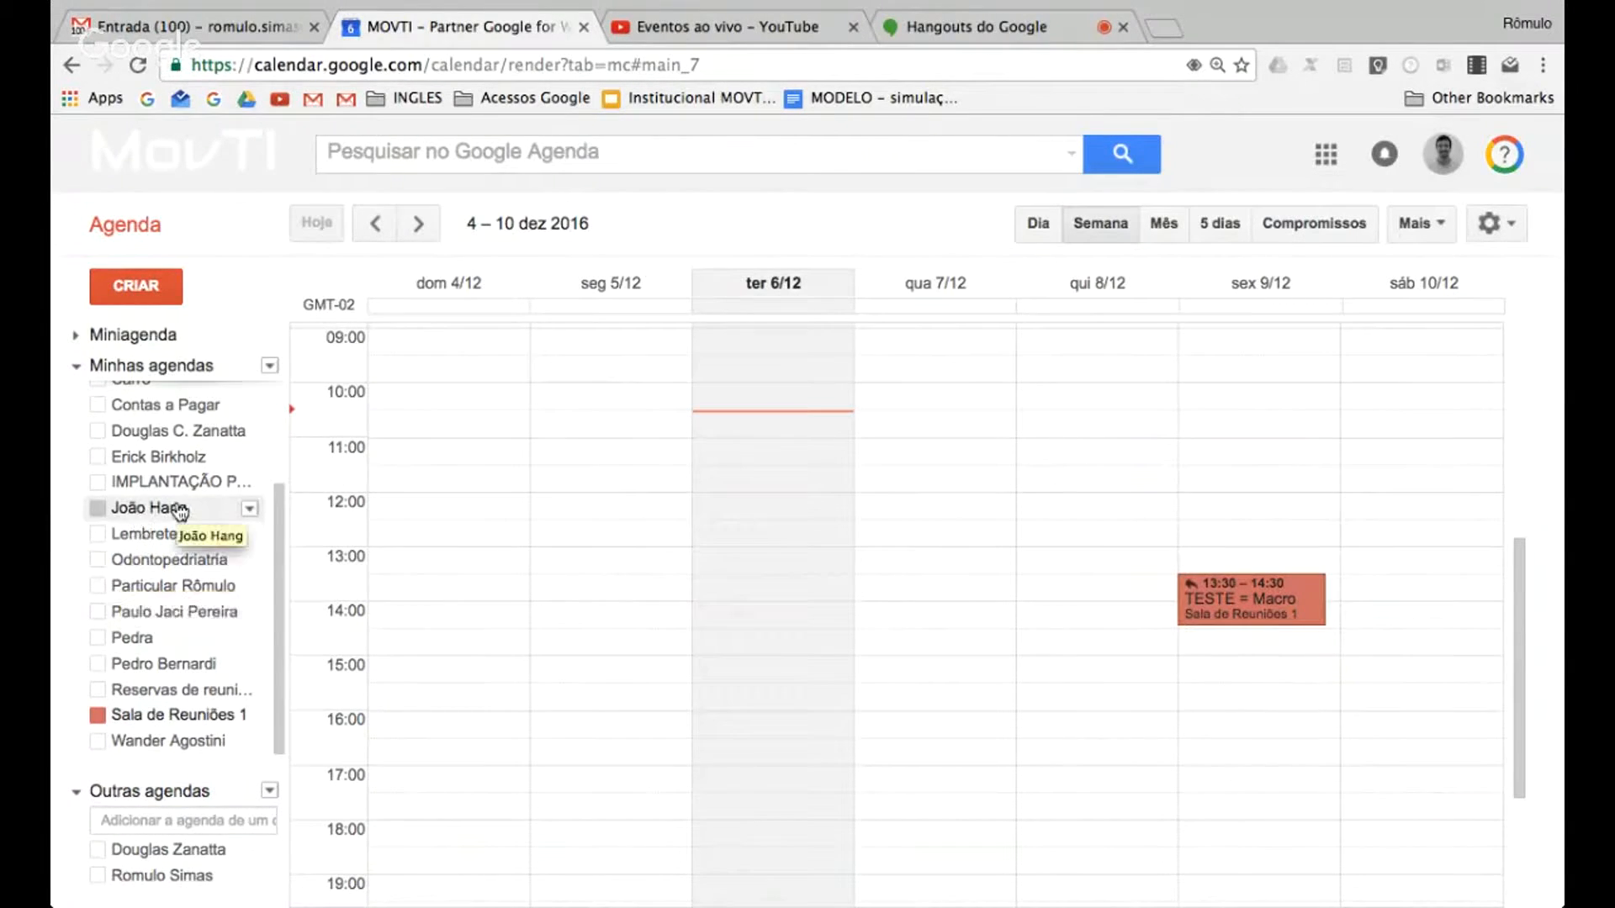
# Start a new calendar and name it "Reuniões Diretoria"
pyautogui.scroll(4, 130, 534)
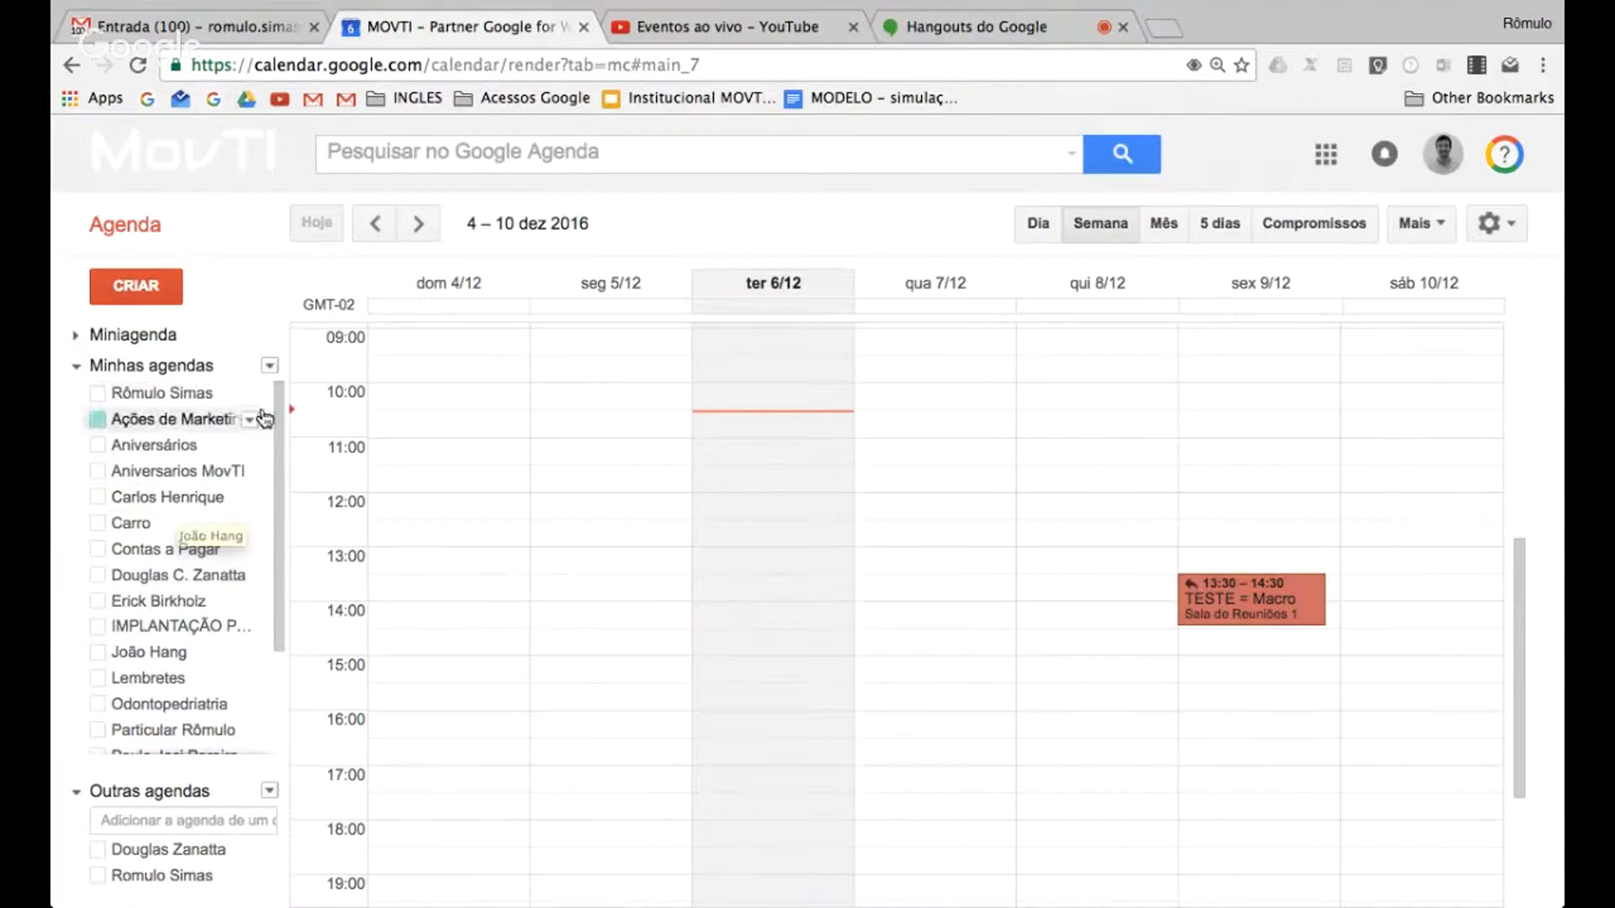
pyautogui.click(270, 367)
pyautogui.click(318, 402)
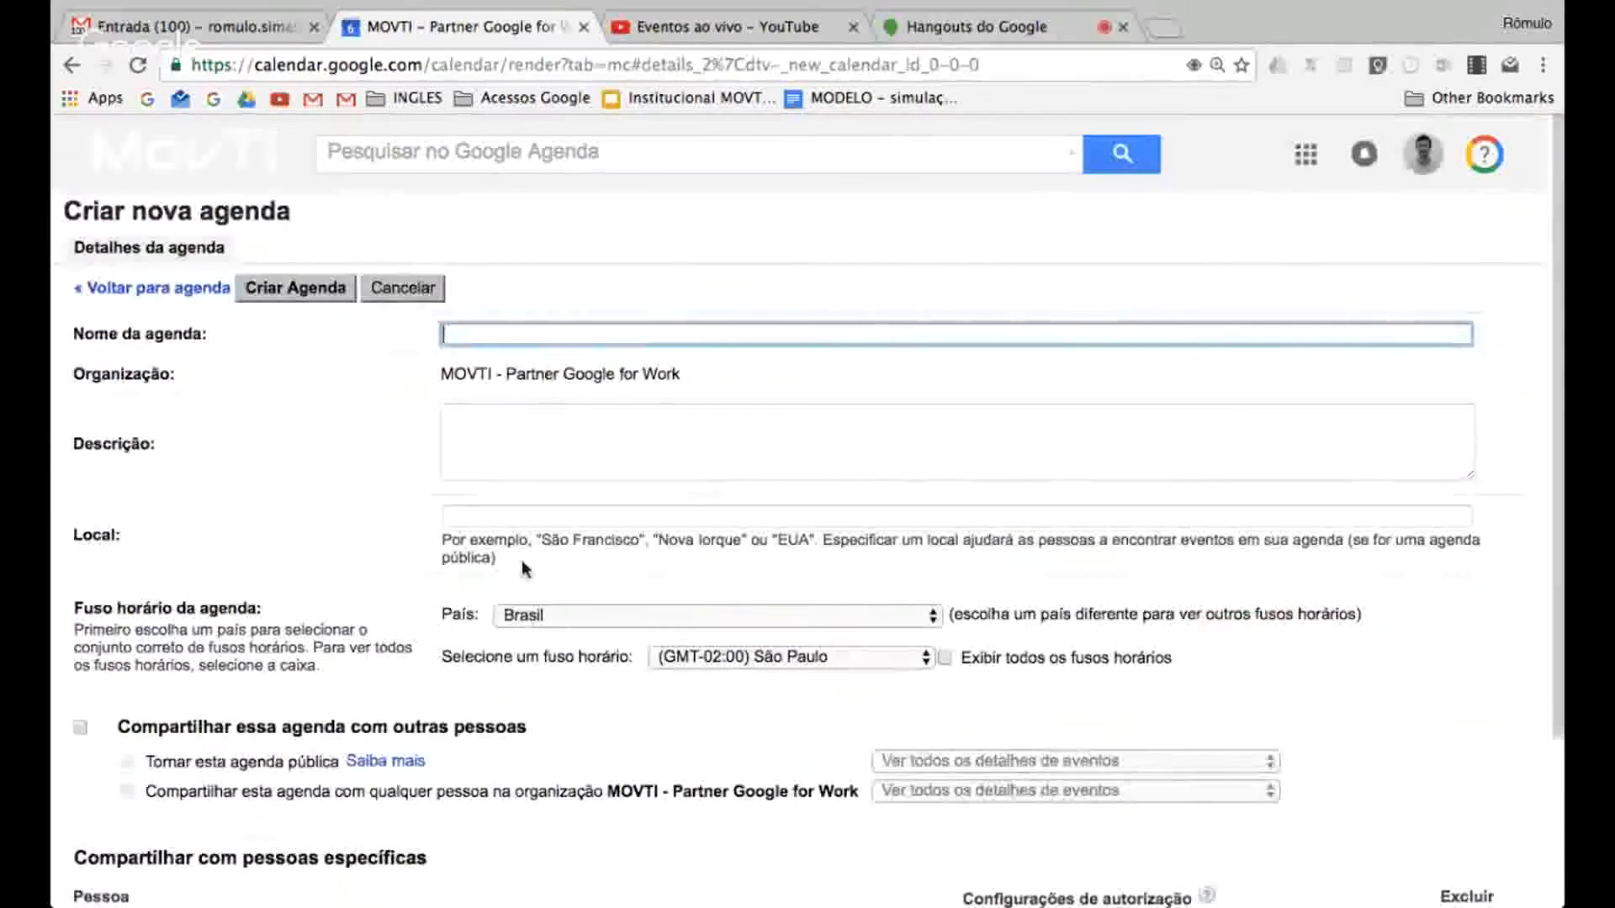
pyautogui.write('Re')
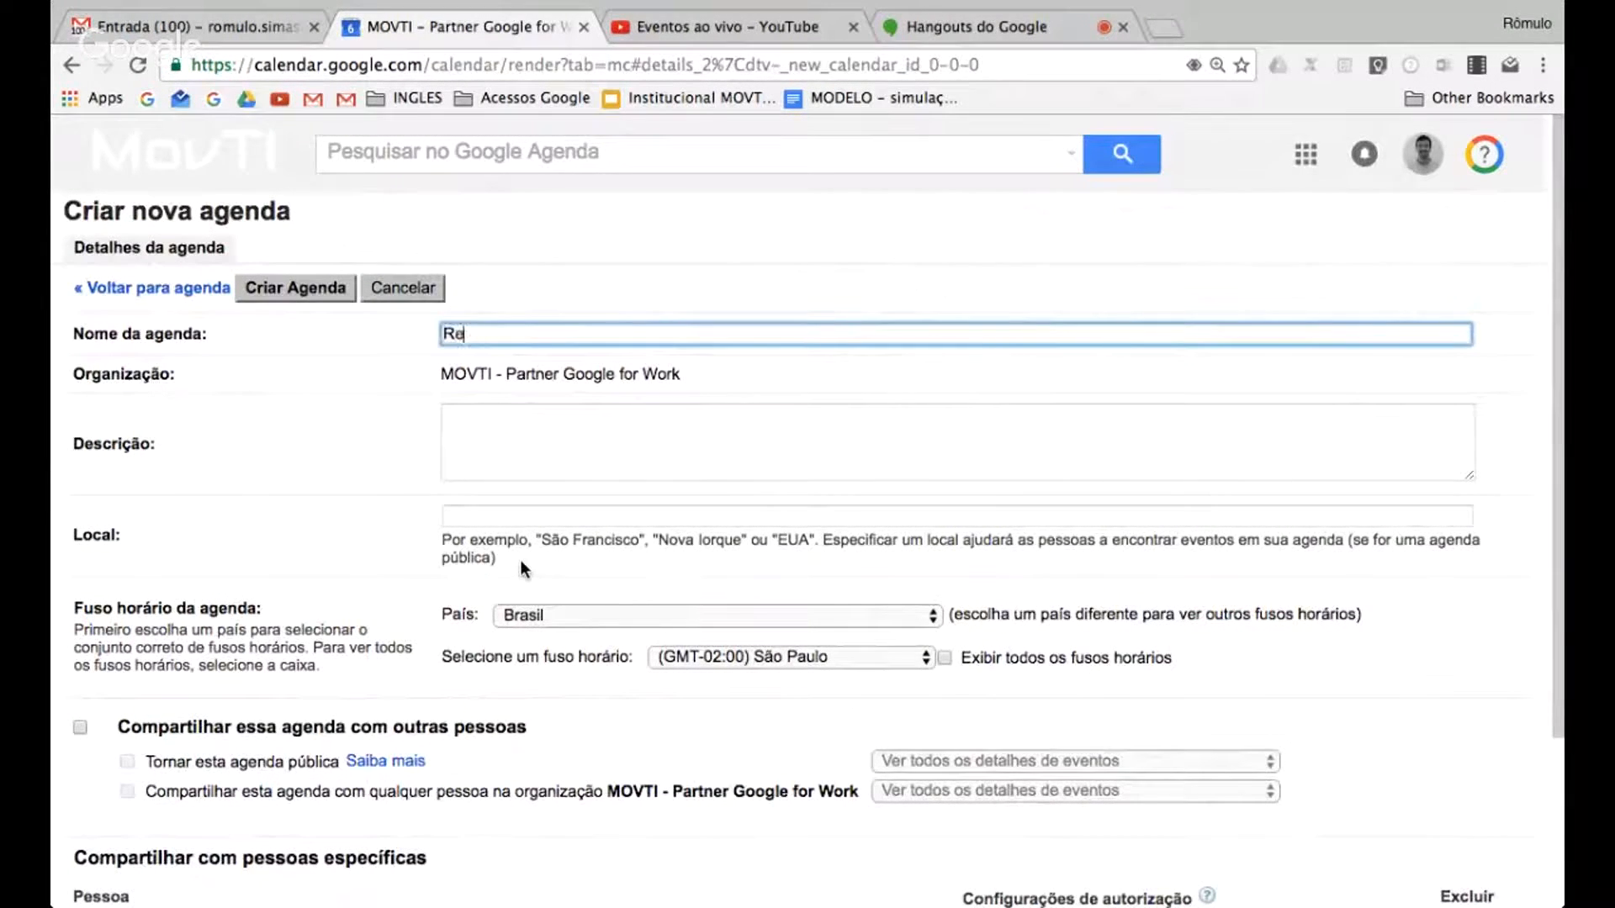
pyautogui.write('uniões Diretoria')
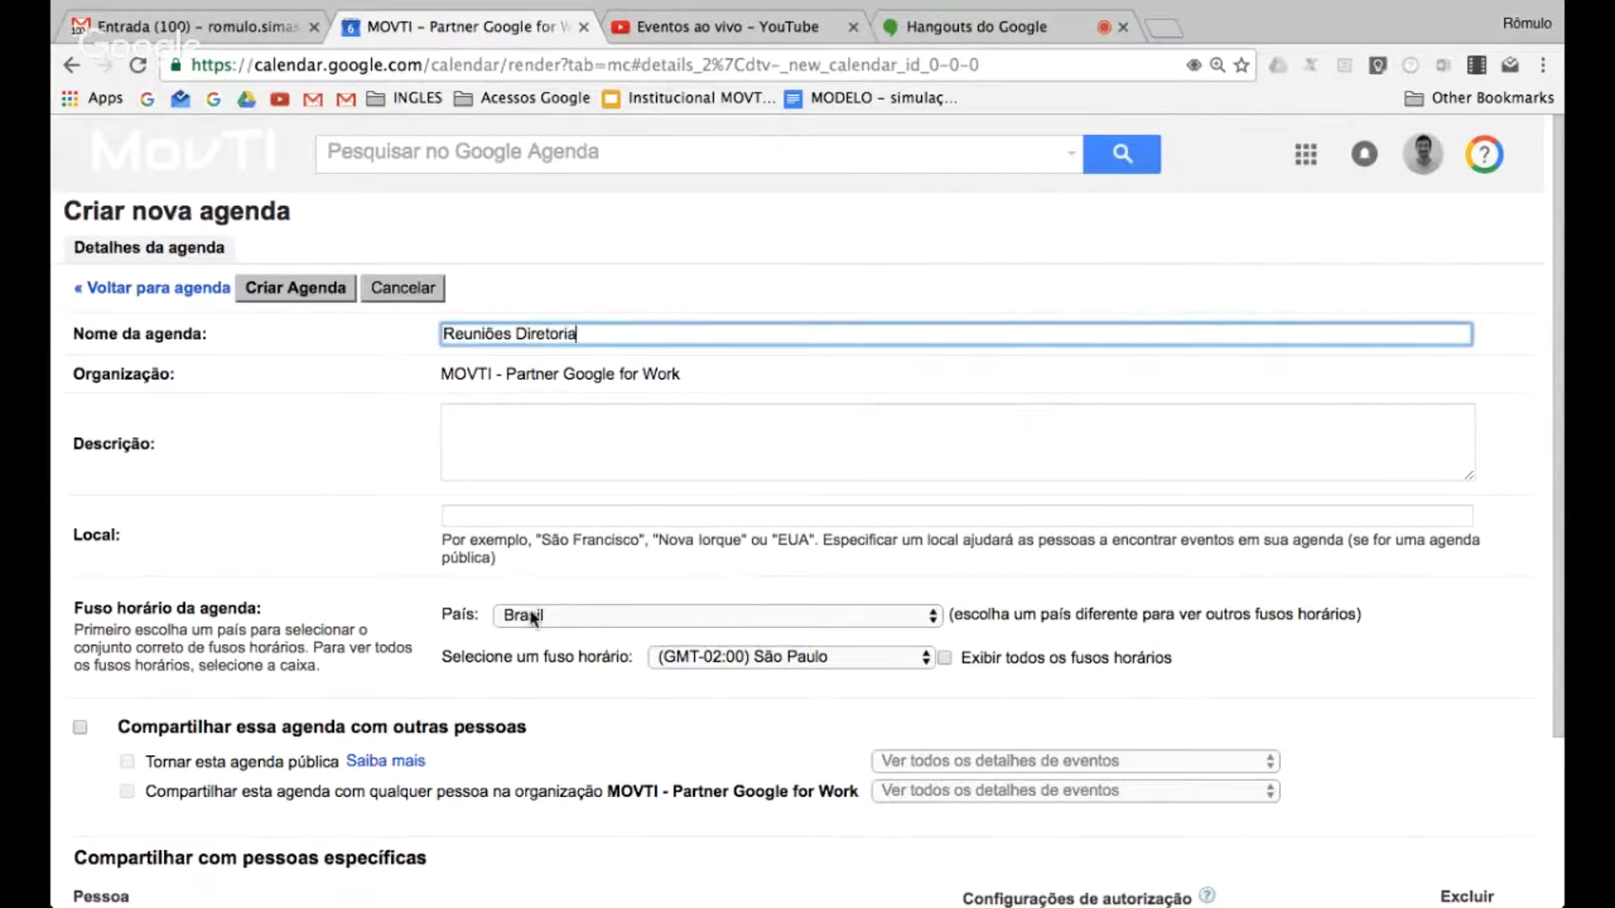
pyautogui.click(556, 455)
# Share the new calendar with one MOVTI colleague, looked up by first name
pyautogui.scroll(-1, 555, 454)
pyautogui.scroll(-2, 557, 453)
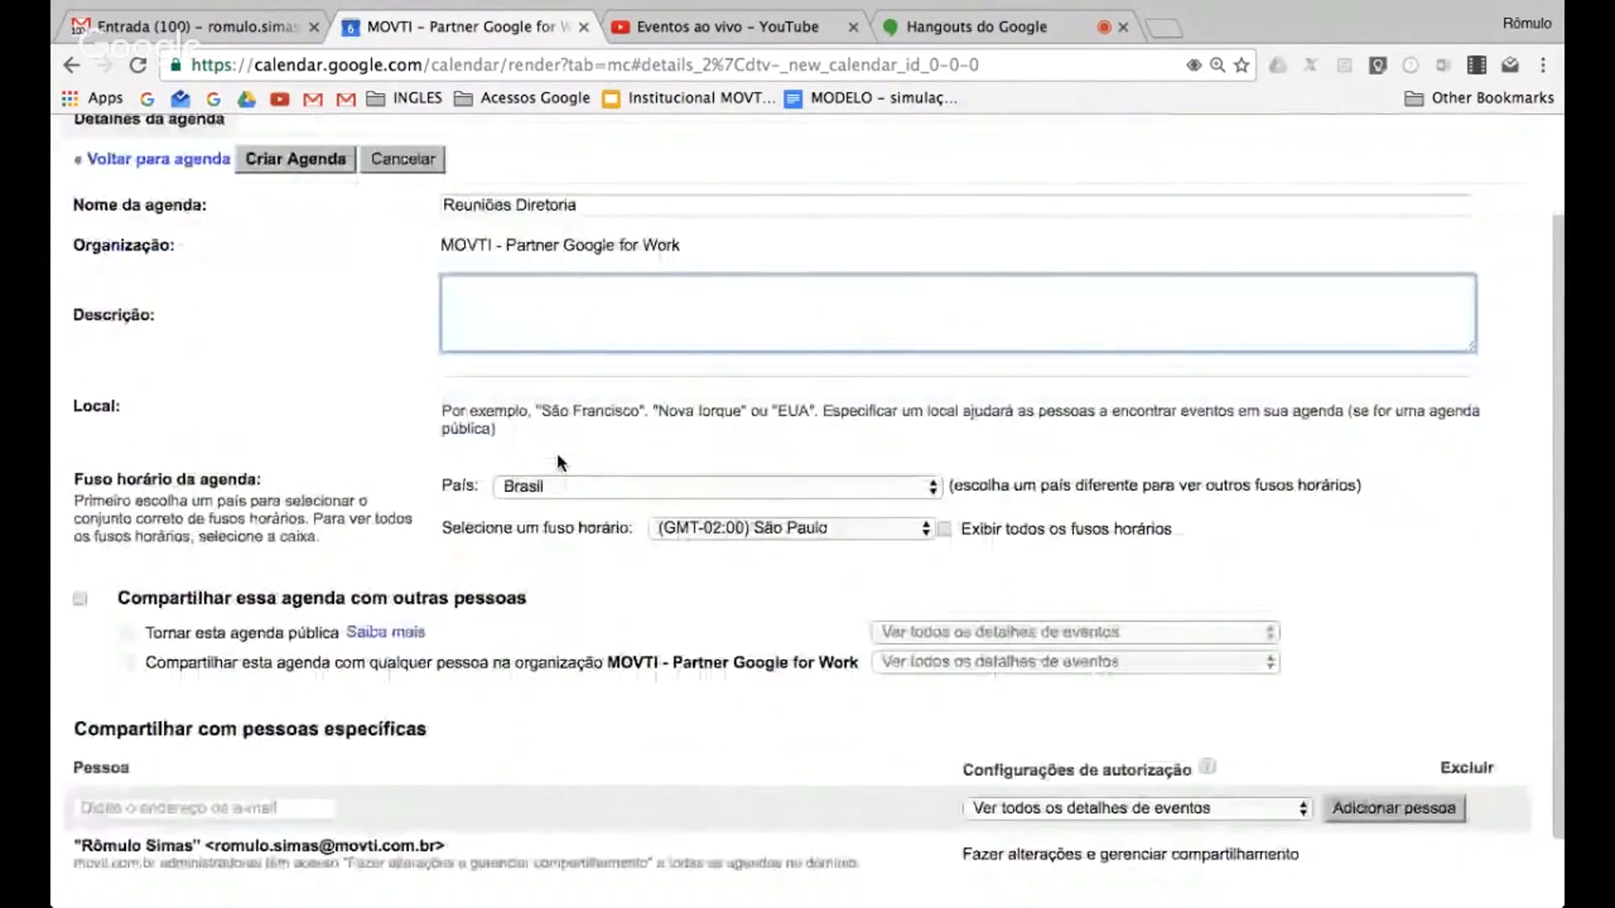
pyautogui.scroll(-2, 552, 528)
pyautogui.scroll(-1, 555, 538)
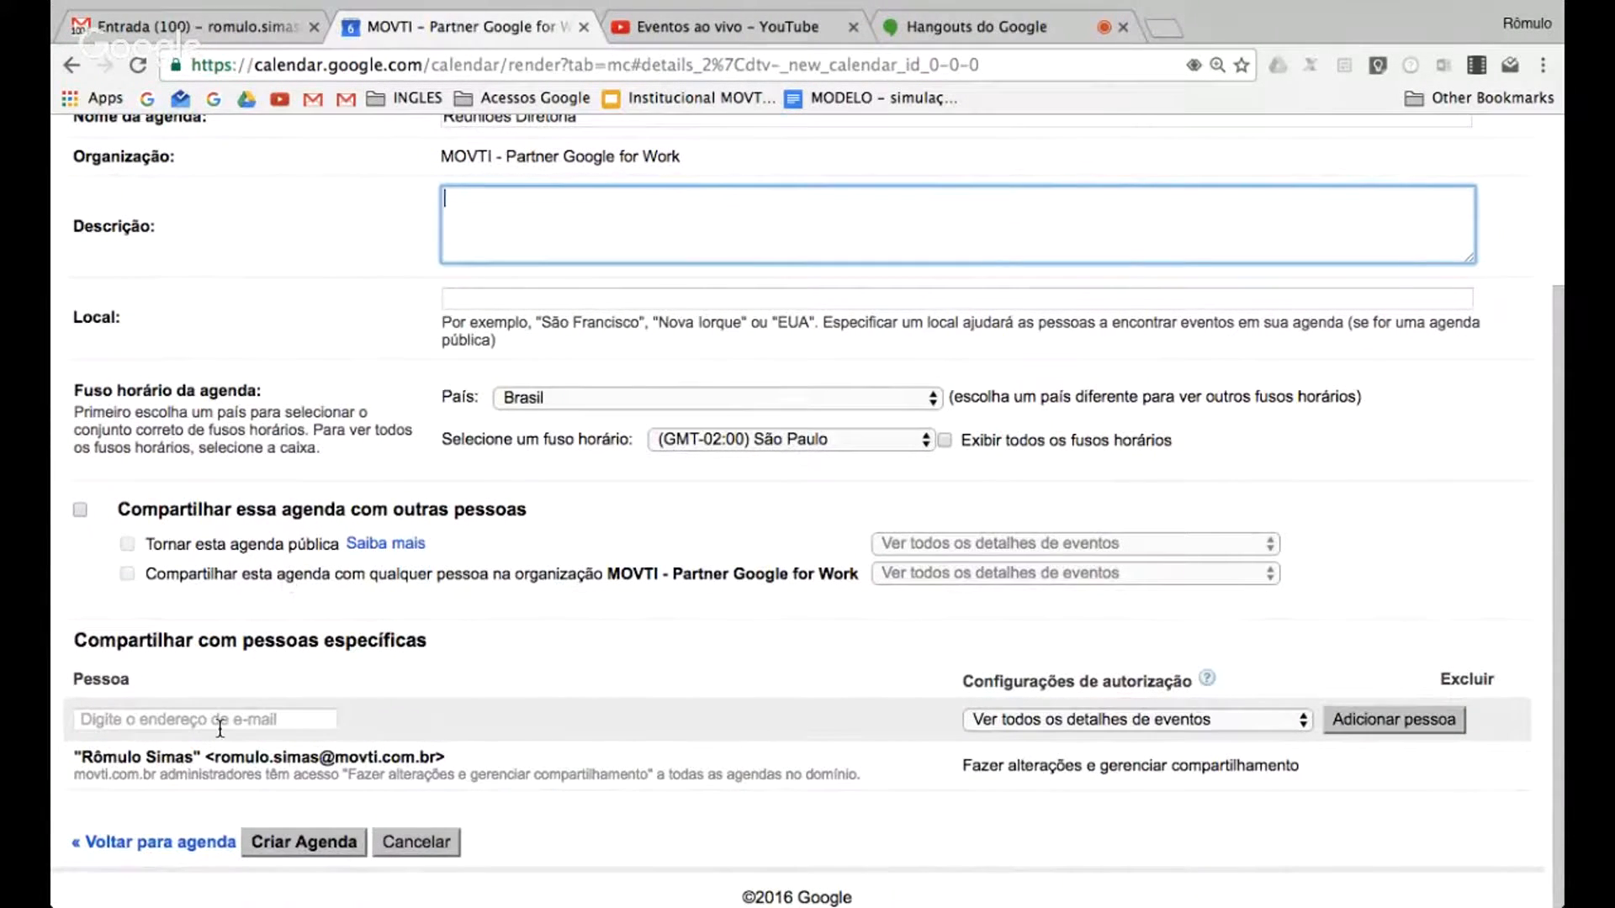
pyautogui.click(189, 722)
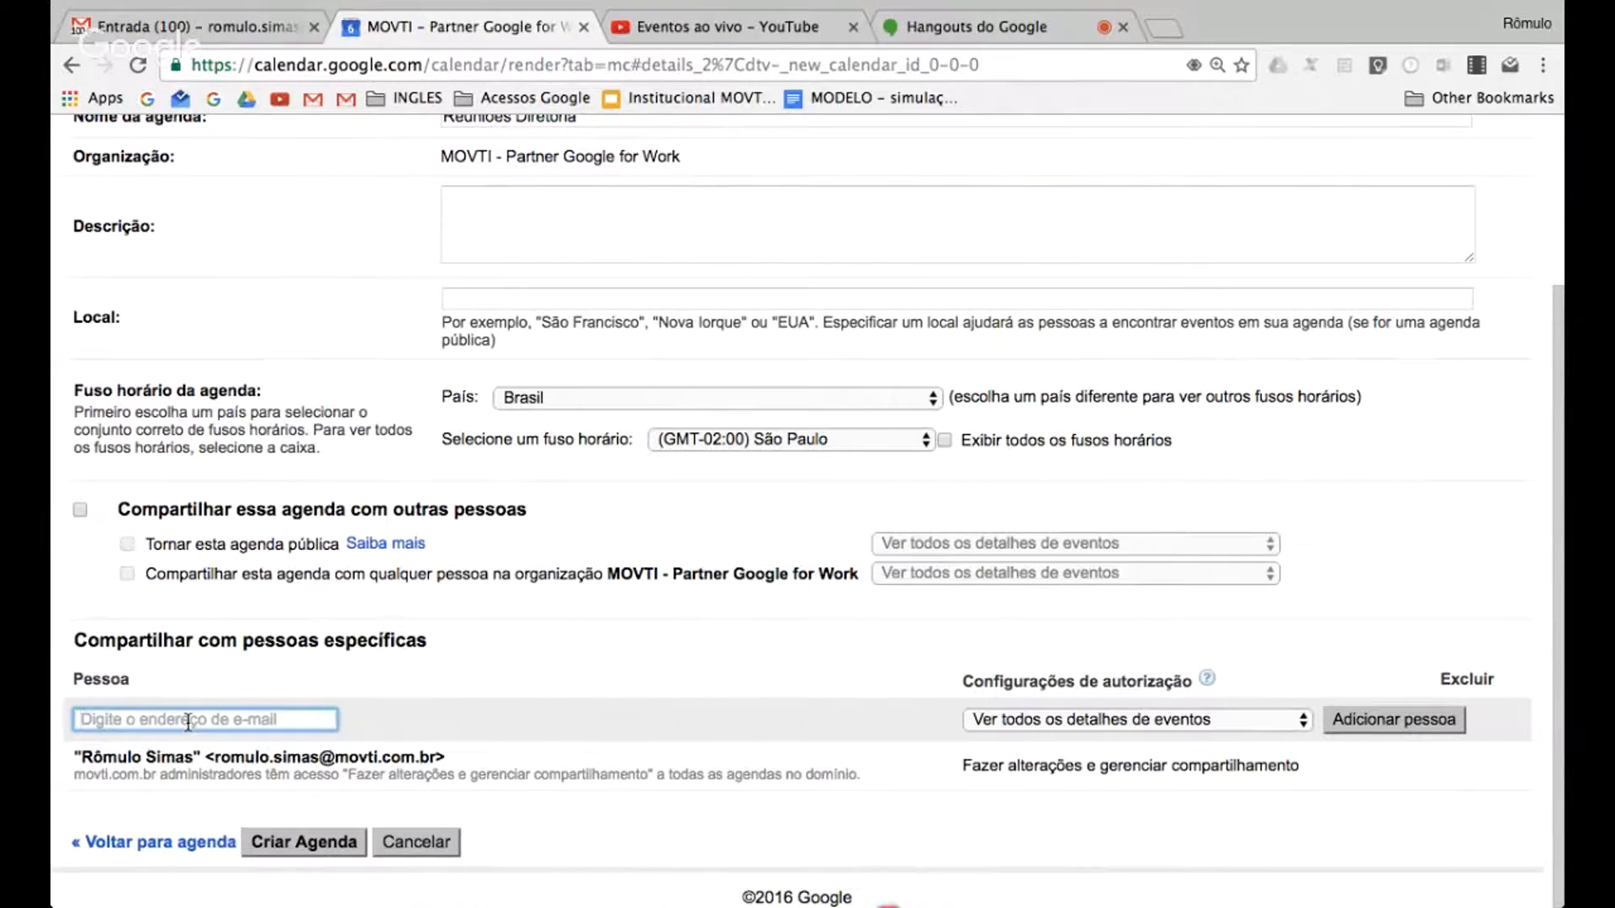
pyautogui.write('ioao')
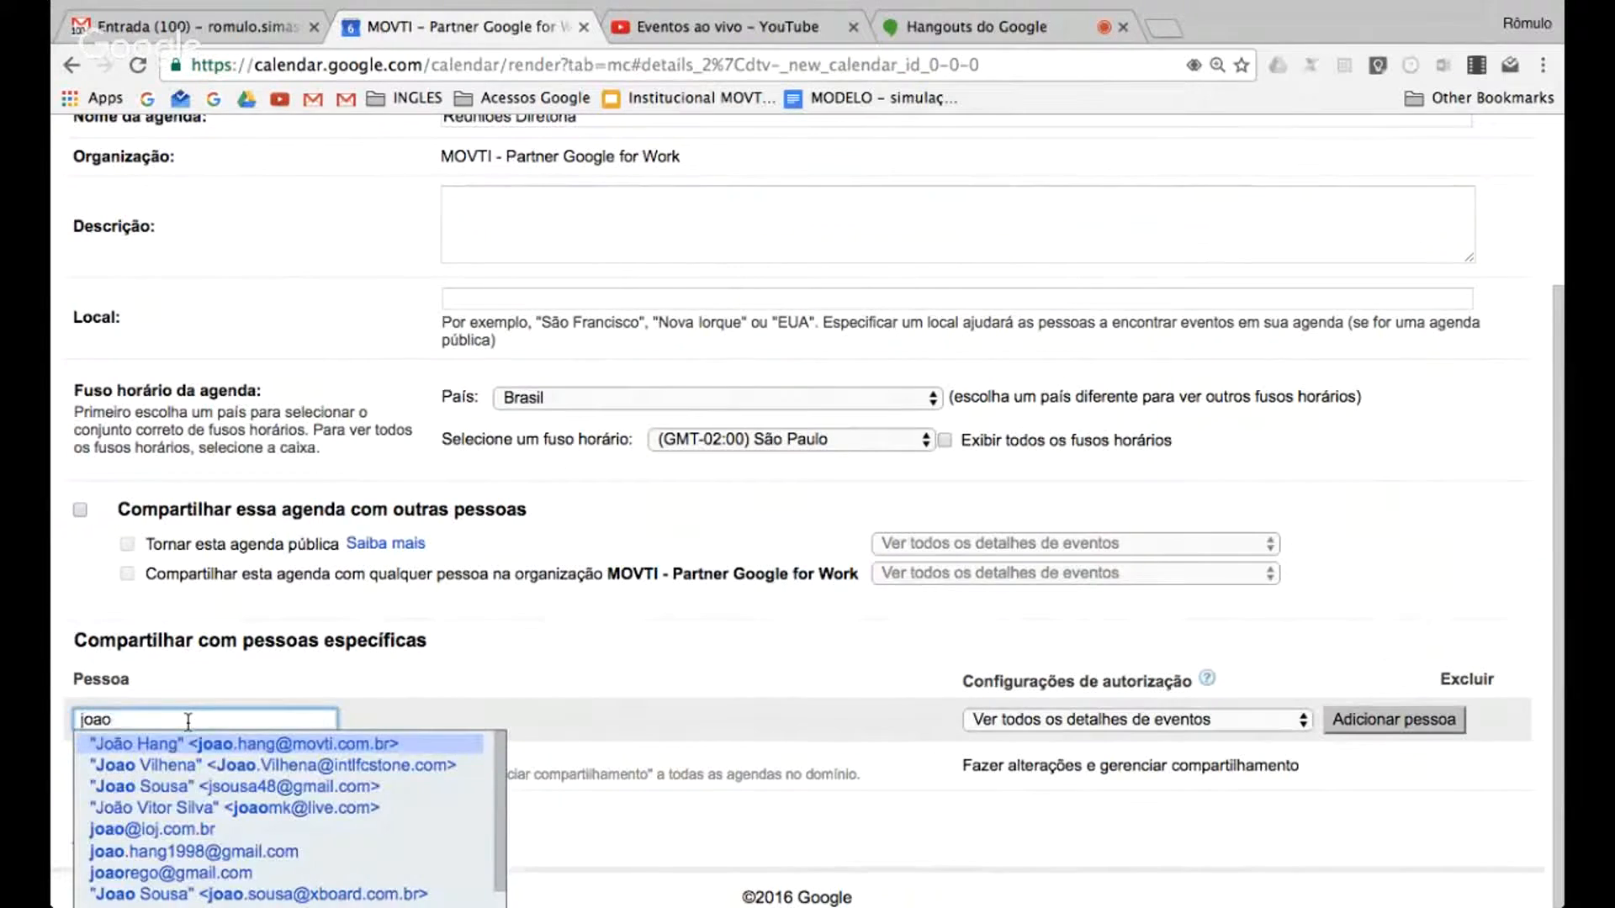
pyautogui.press('Return')
# Add two more MOVTI colleagues to the people sharing Reuniões Diretoria, and create the calendar
pyautogui.write('carlos')
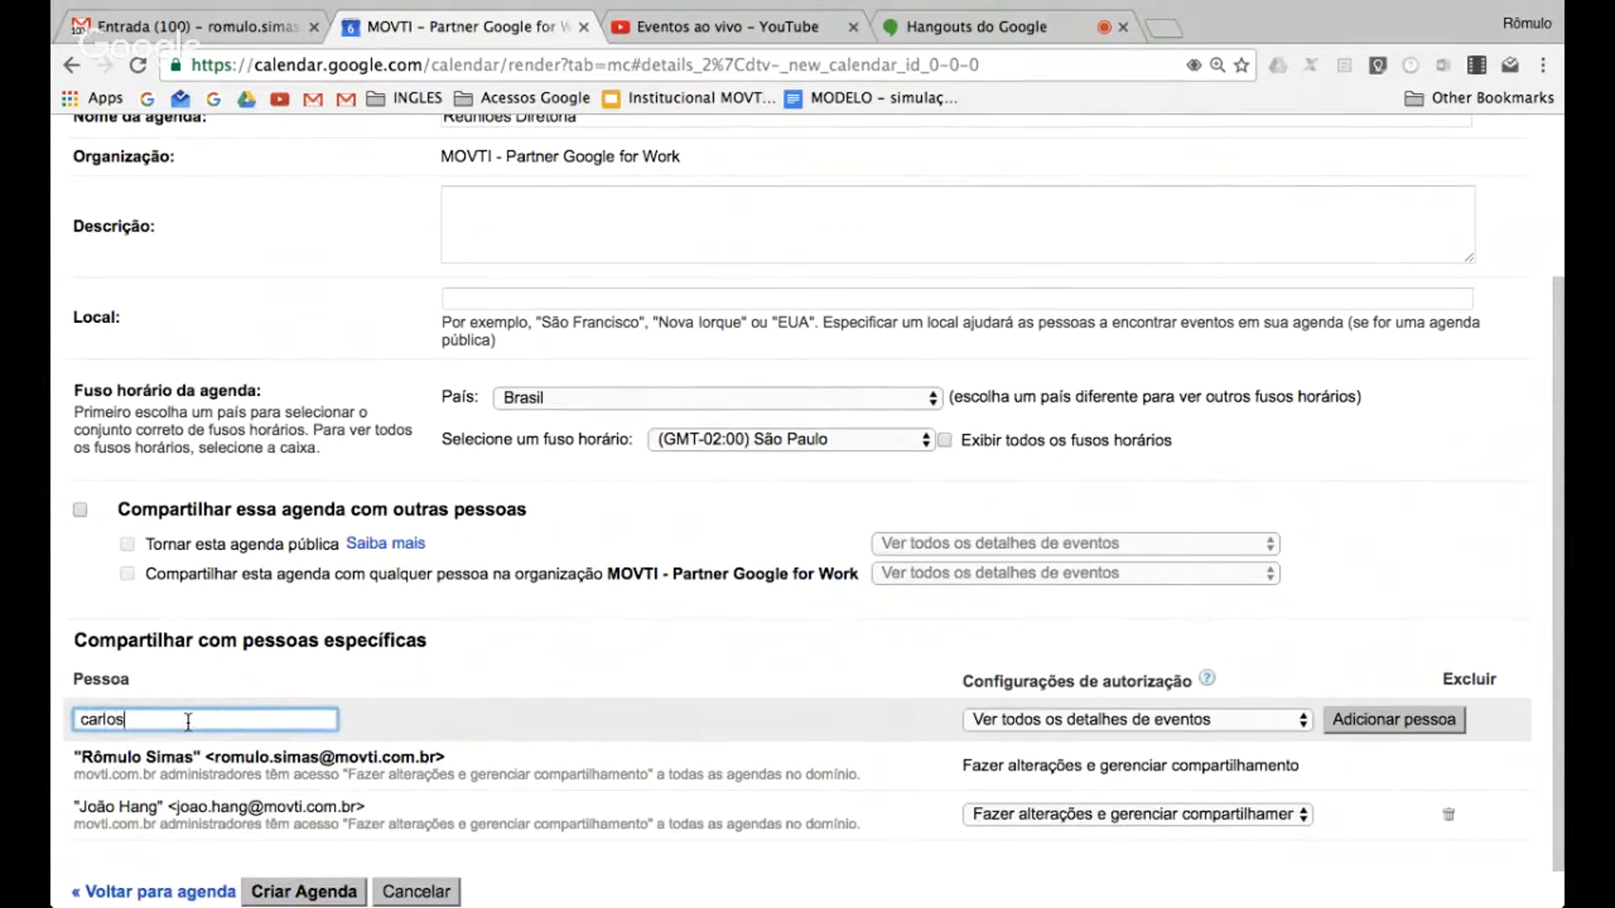
pyautogui.press('Return')
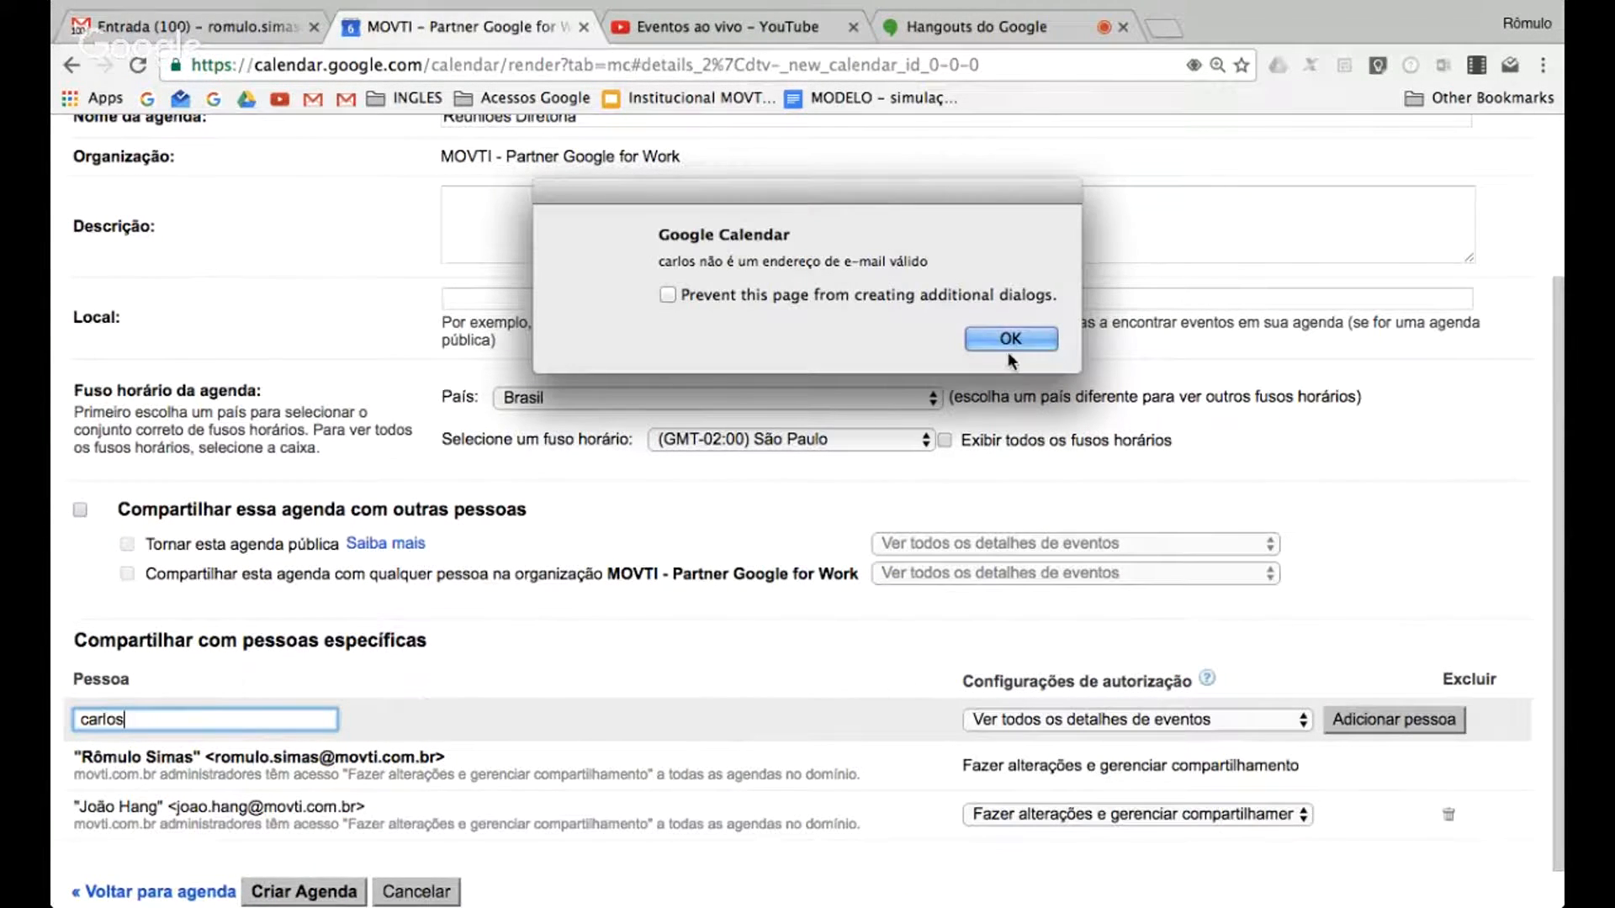
pyautogui.press('Return')
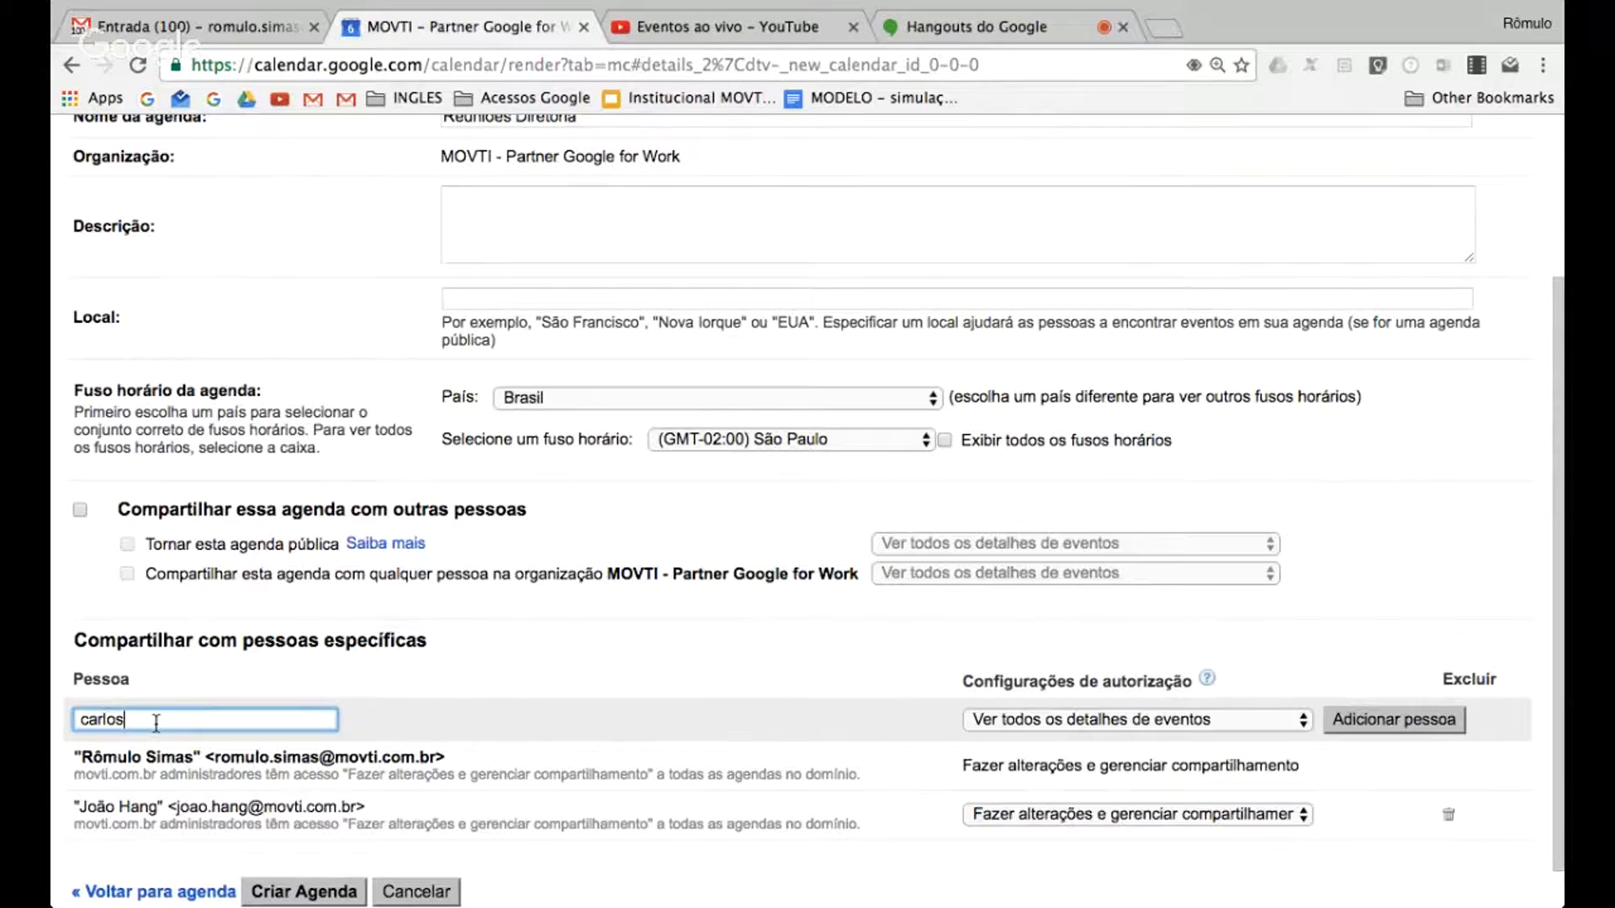
pyautogui.press('BackSpace')
pyautogui.press('BackSpace')
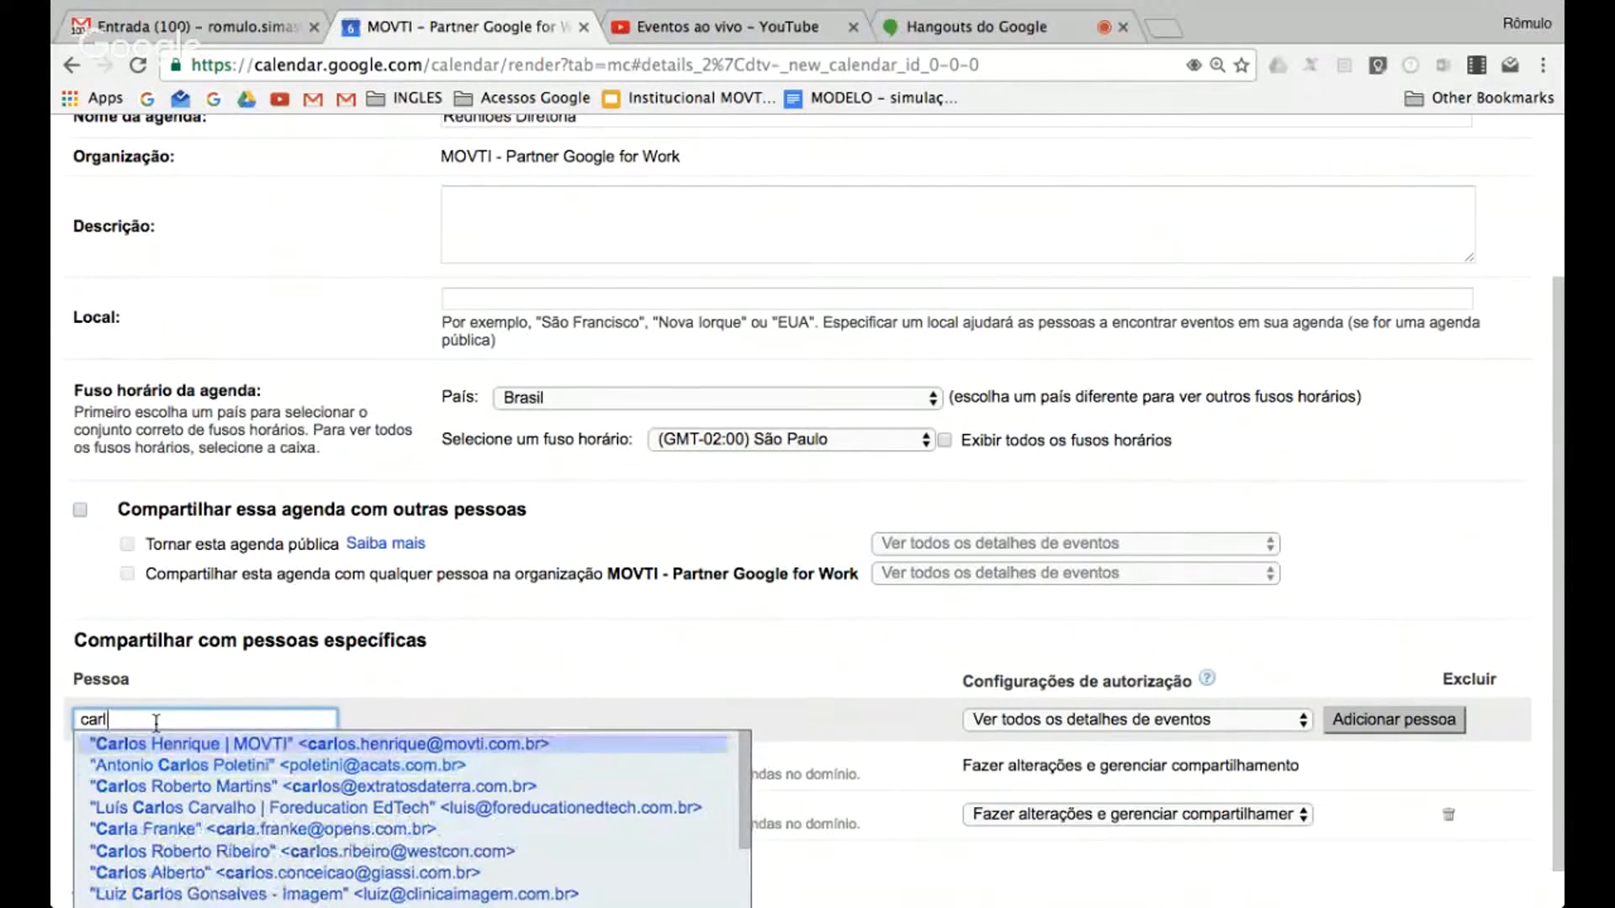
pyautogui.press('Return')
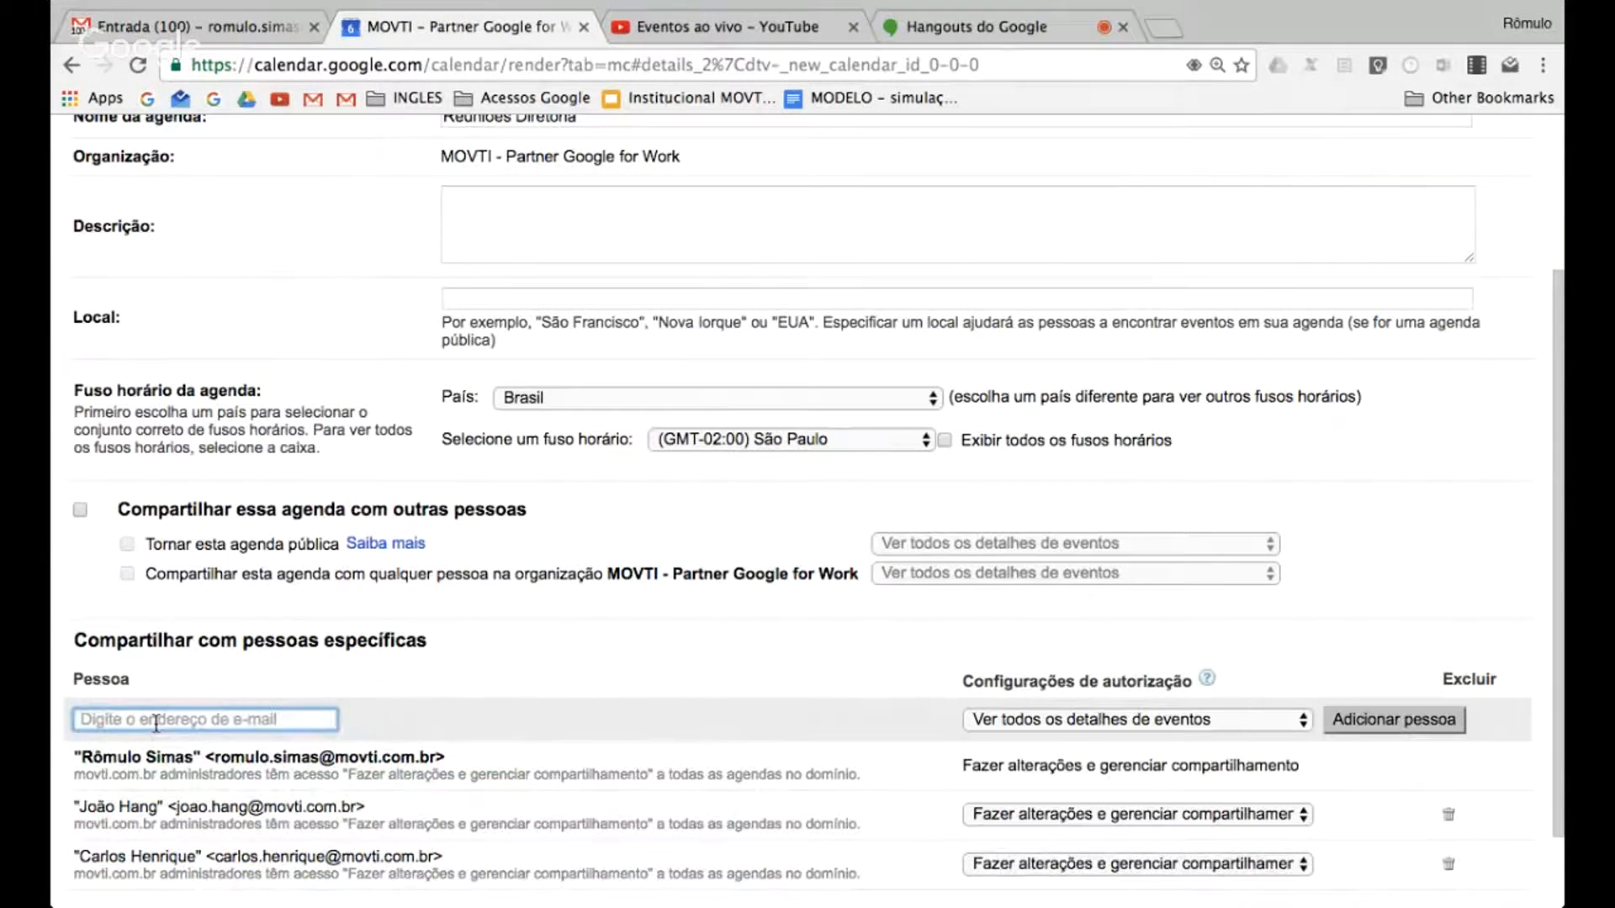
pyautogui.write('douglas')
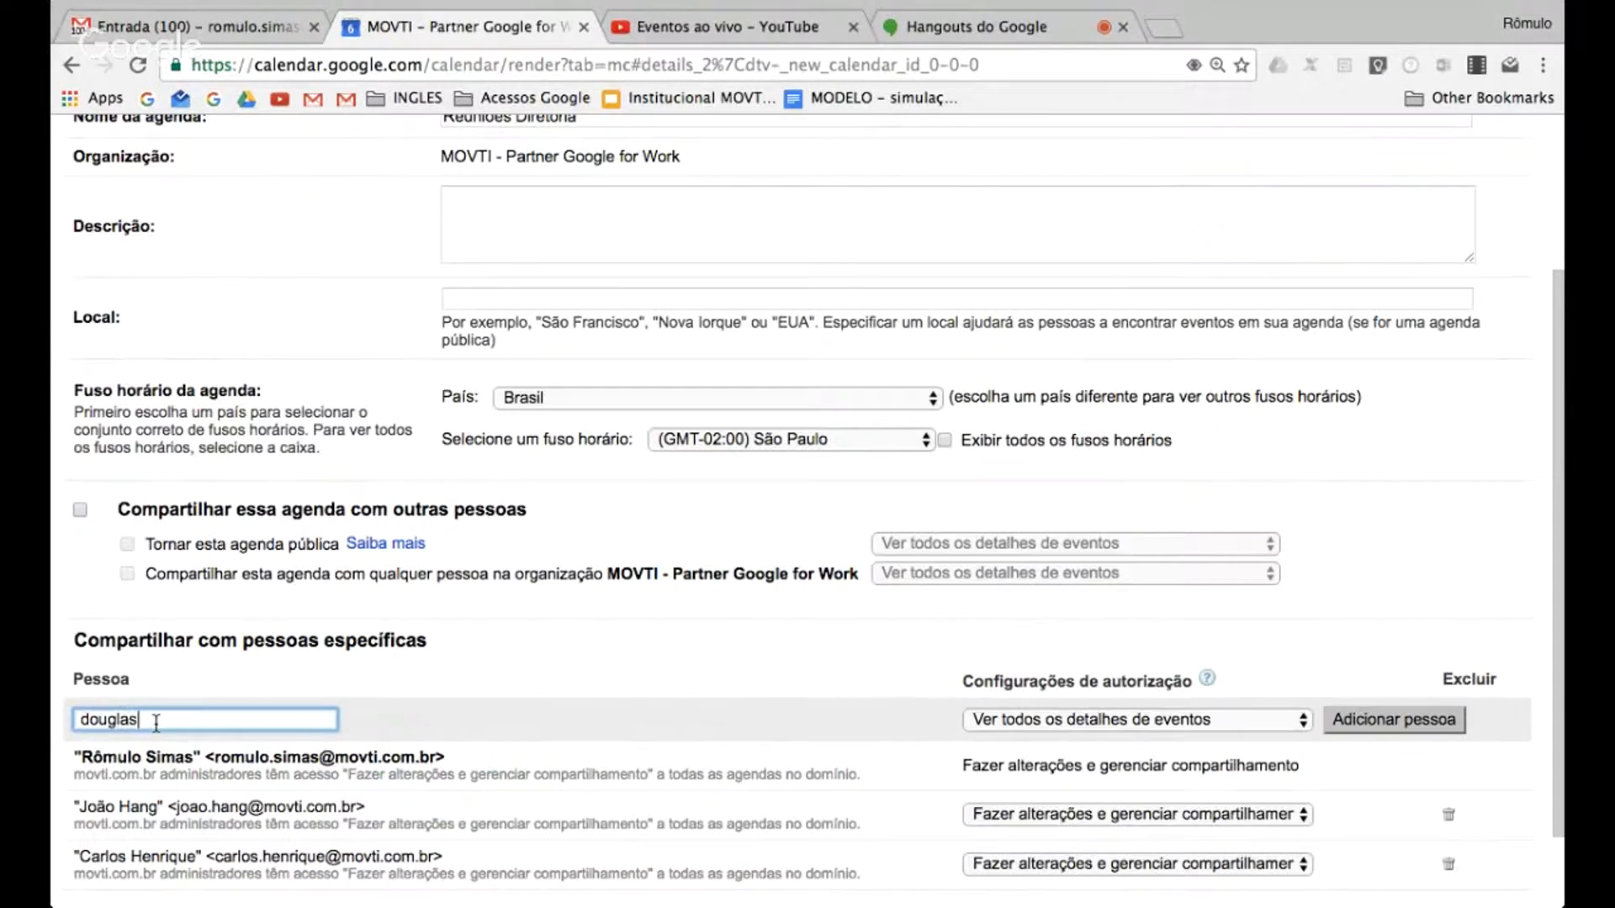
pyautogui.press('Return')
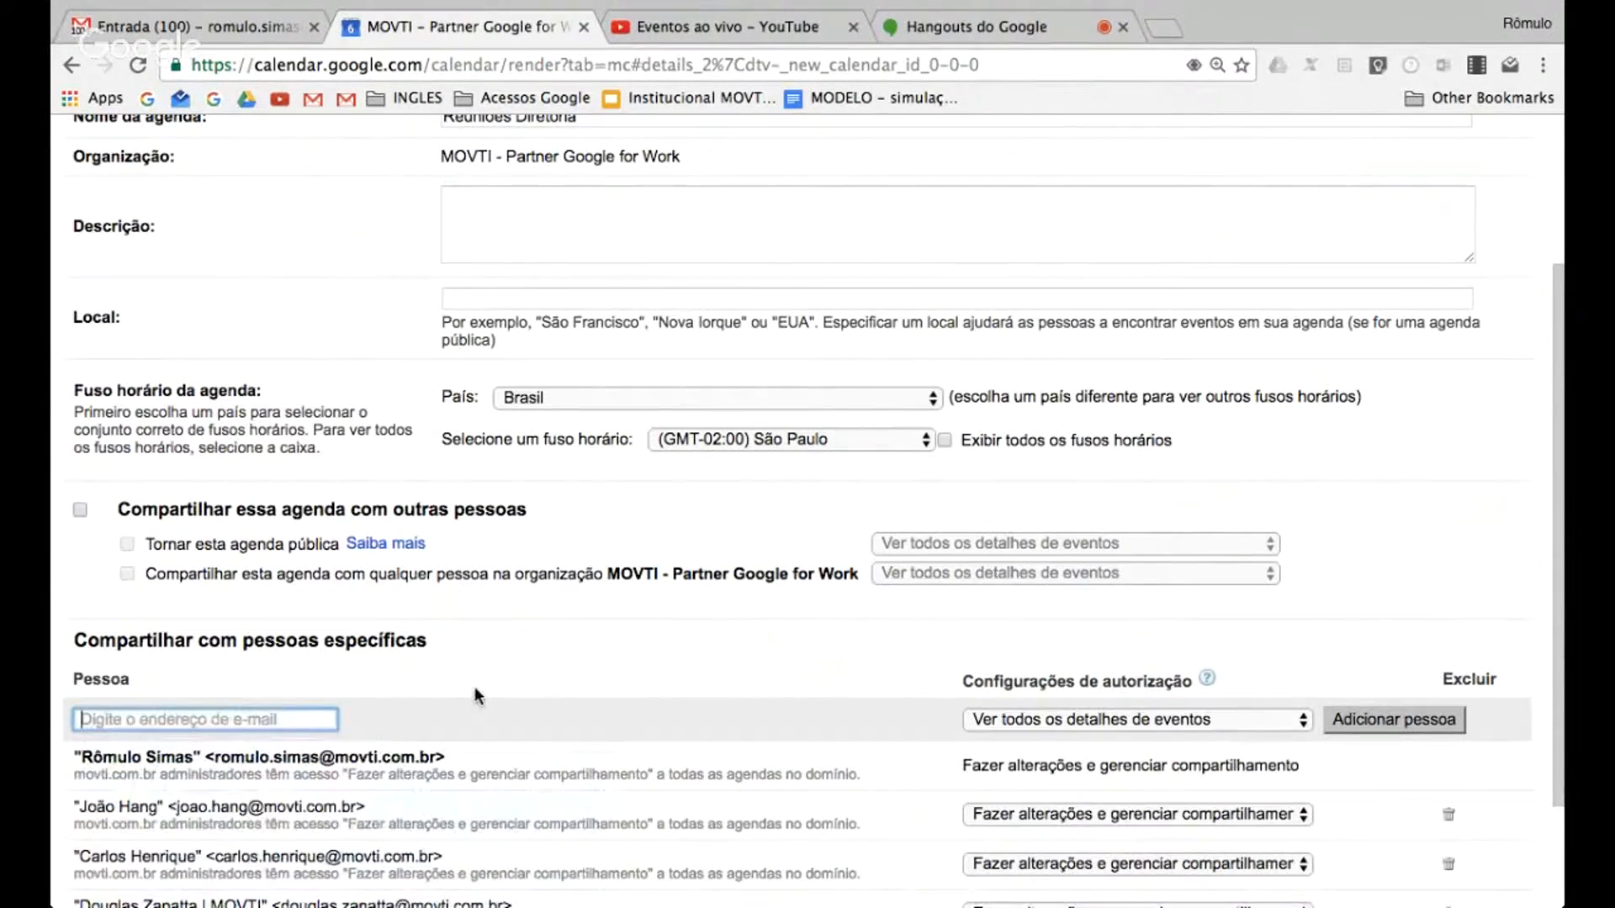
pyautogui.scroll(-3, 475, 686)
pyautogui.scroll(-1, 558, 695)
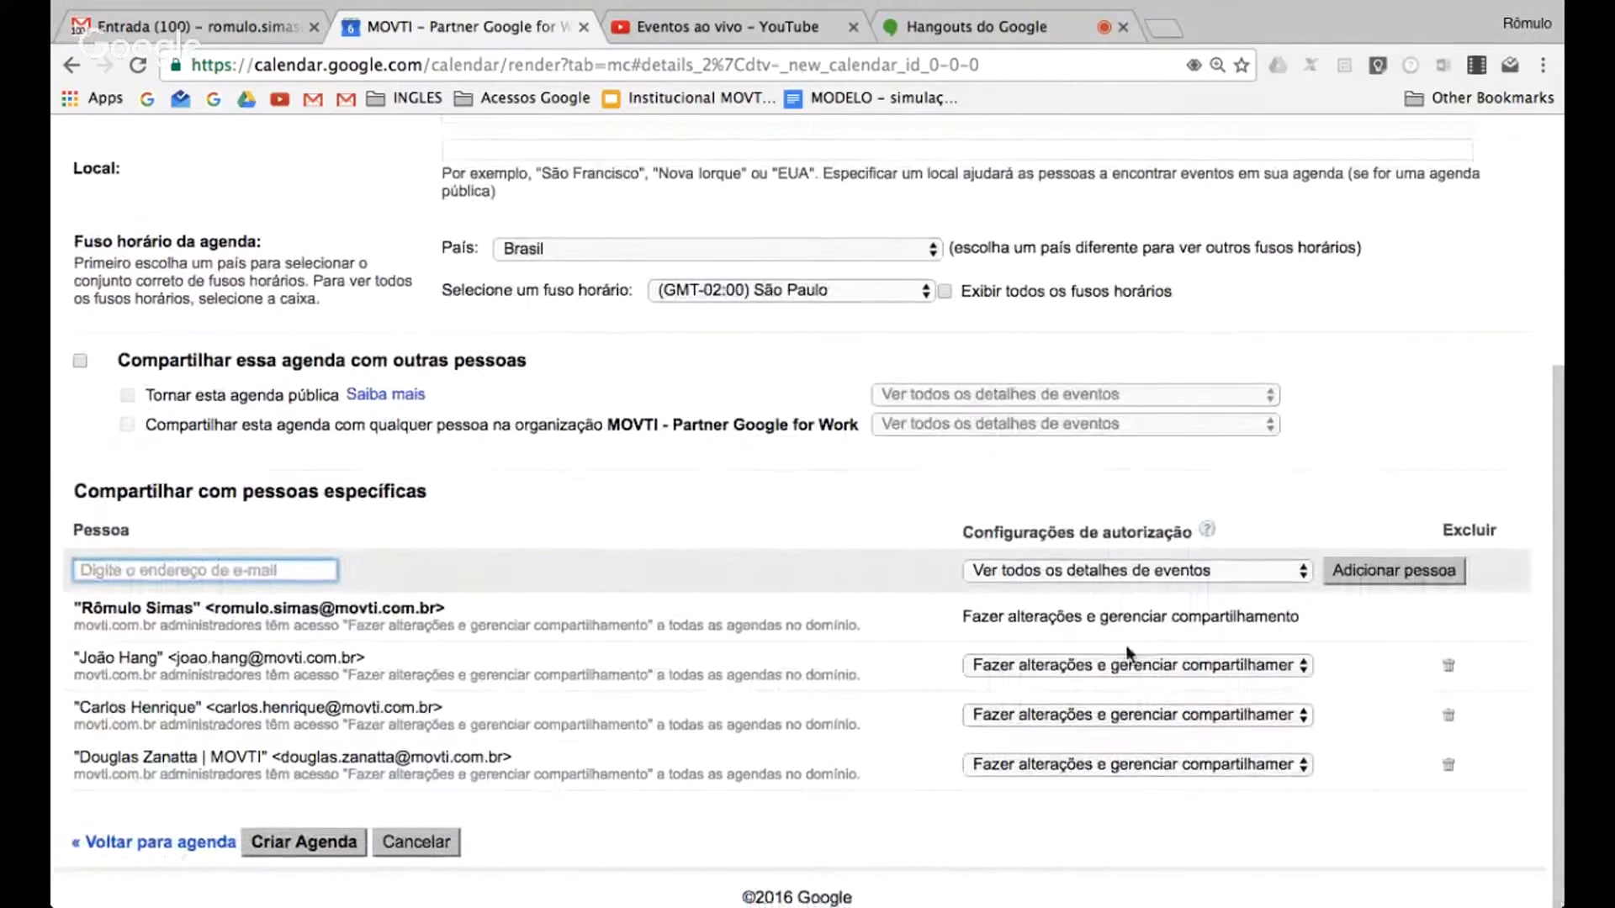
pyautogui.click(282, 842)
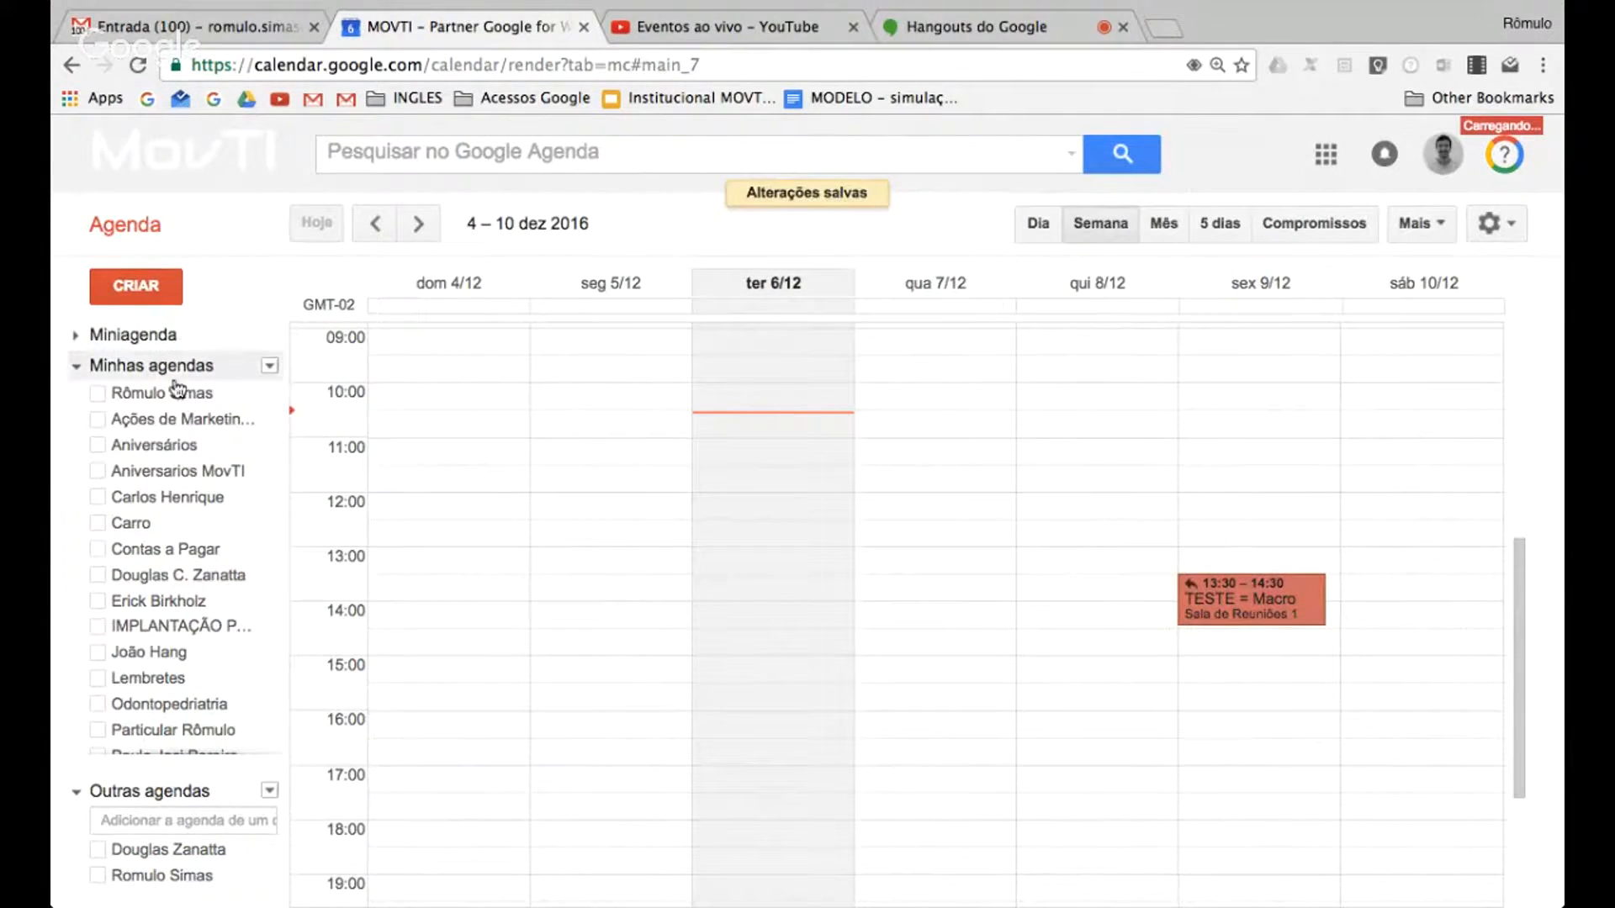
# Create a new event titled "teste diretoria"
pyautogui.click(148, 292)
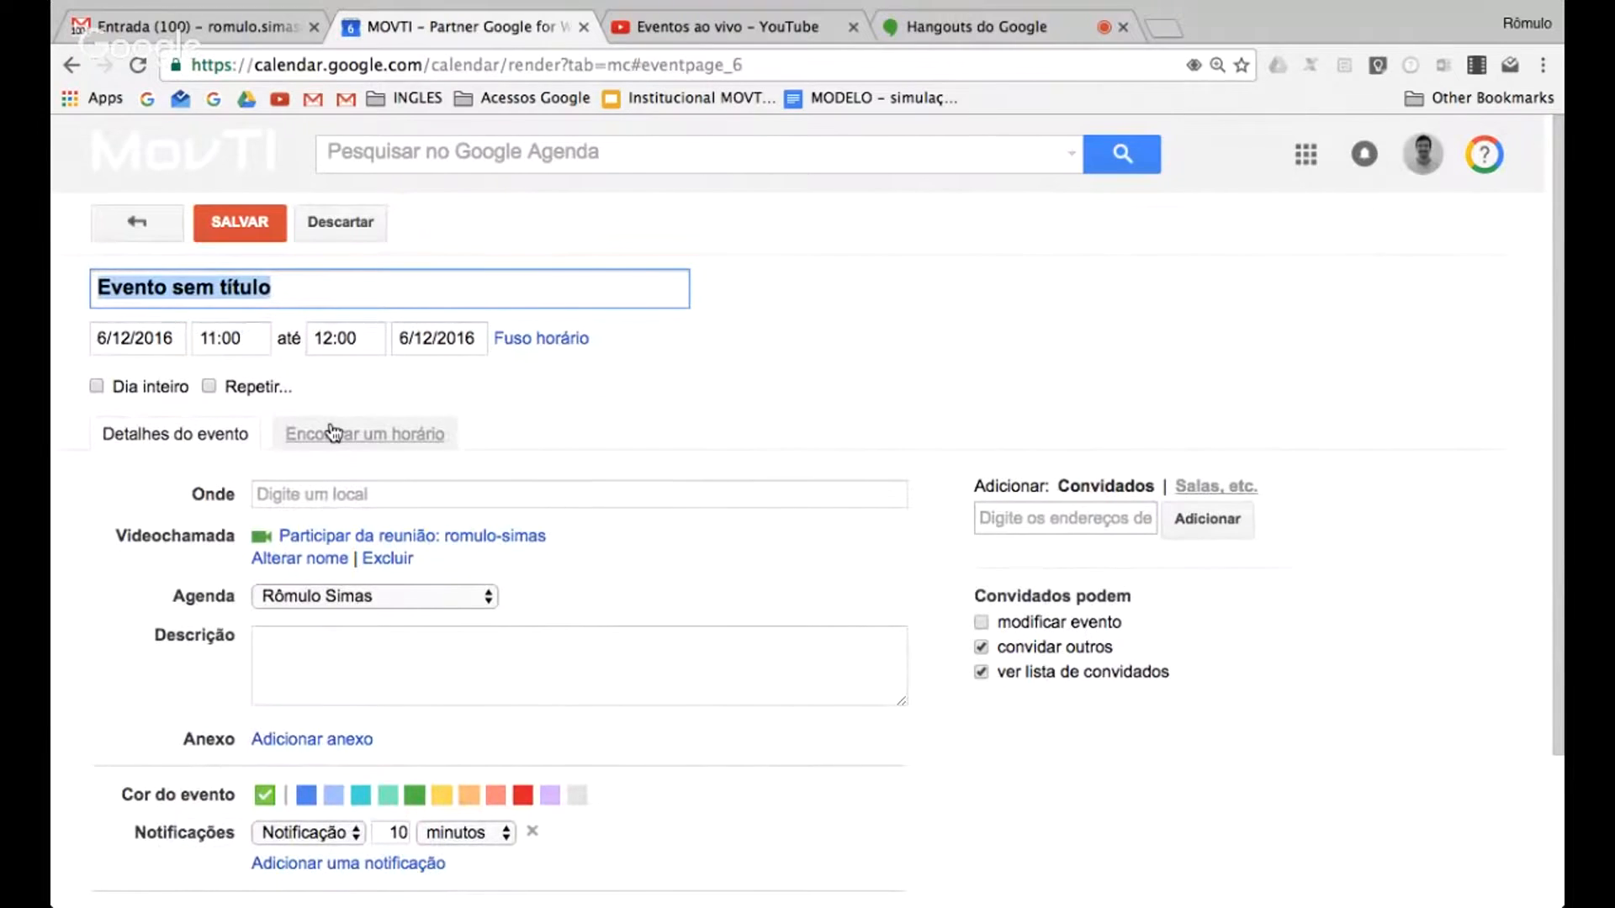
pyautogui.write('teste ')
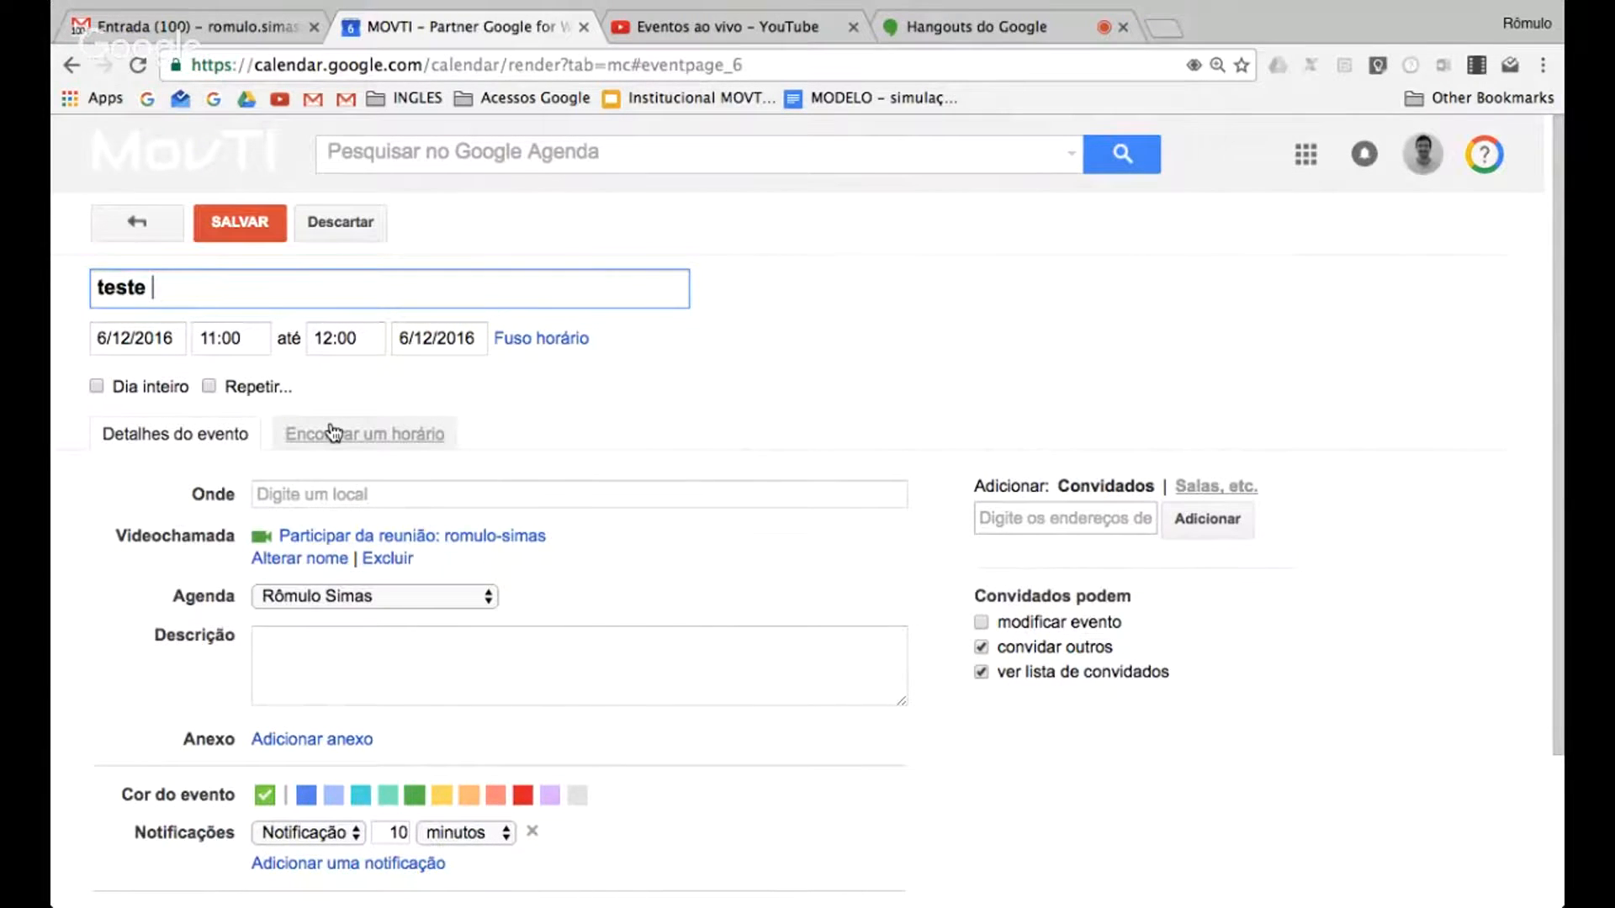
pyautogui.write('diretoria')
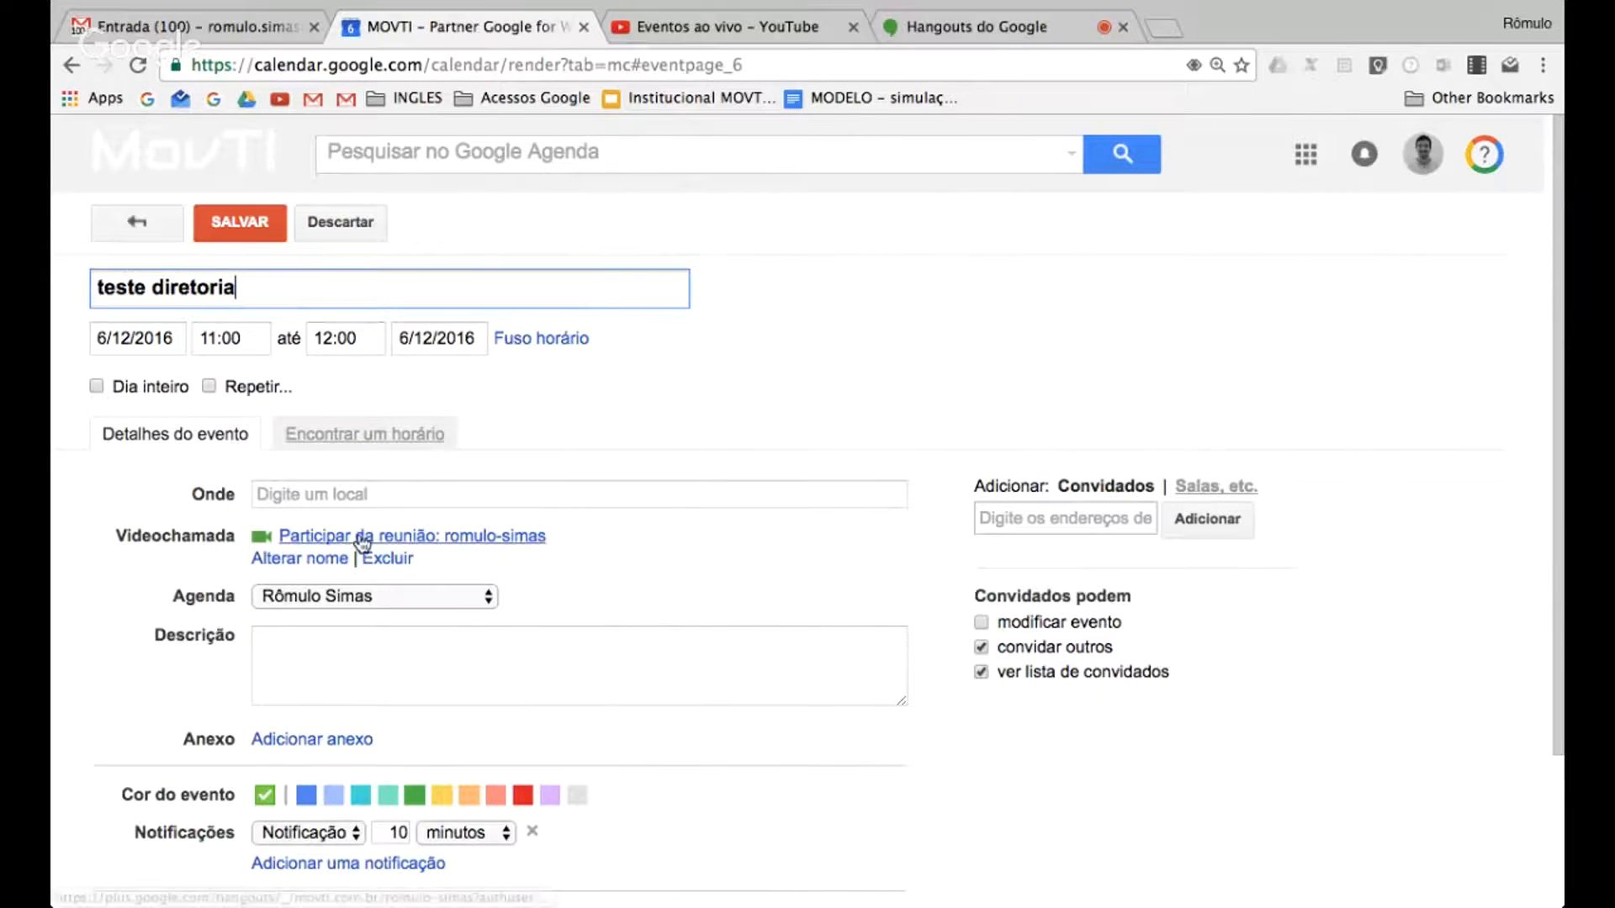
# Assign the teste diretoria event to the Reuniões Diretoria calendar, and save it
pyautogui.click(375, 589)
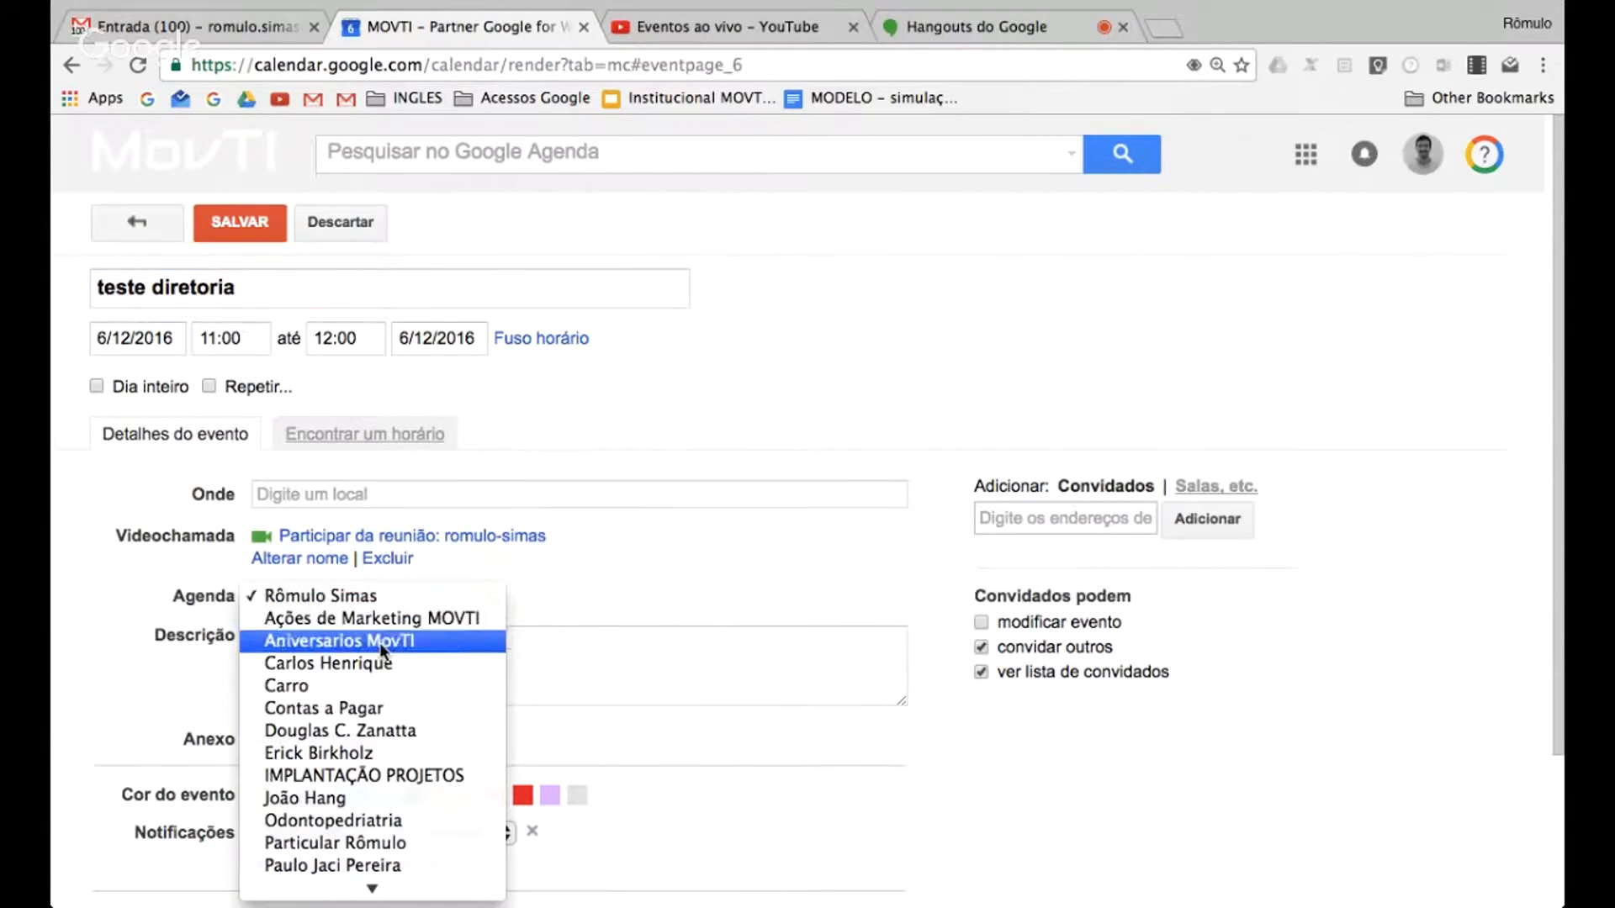
pyautogui.scroll(-1, 387, 686)
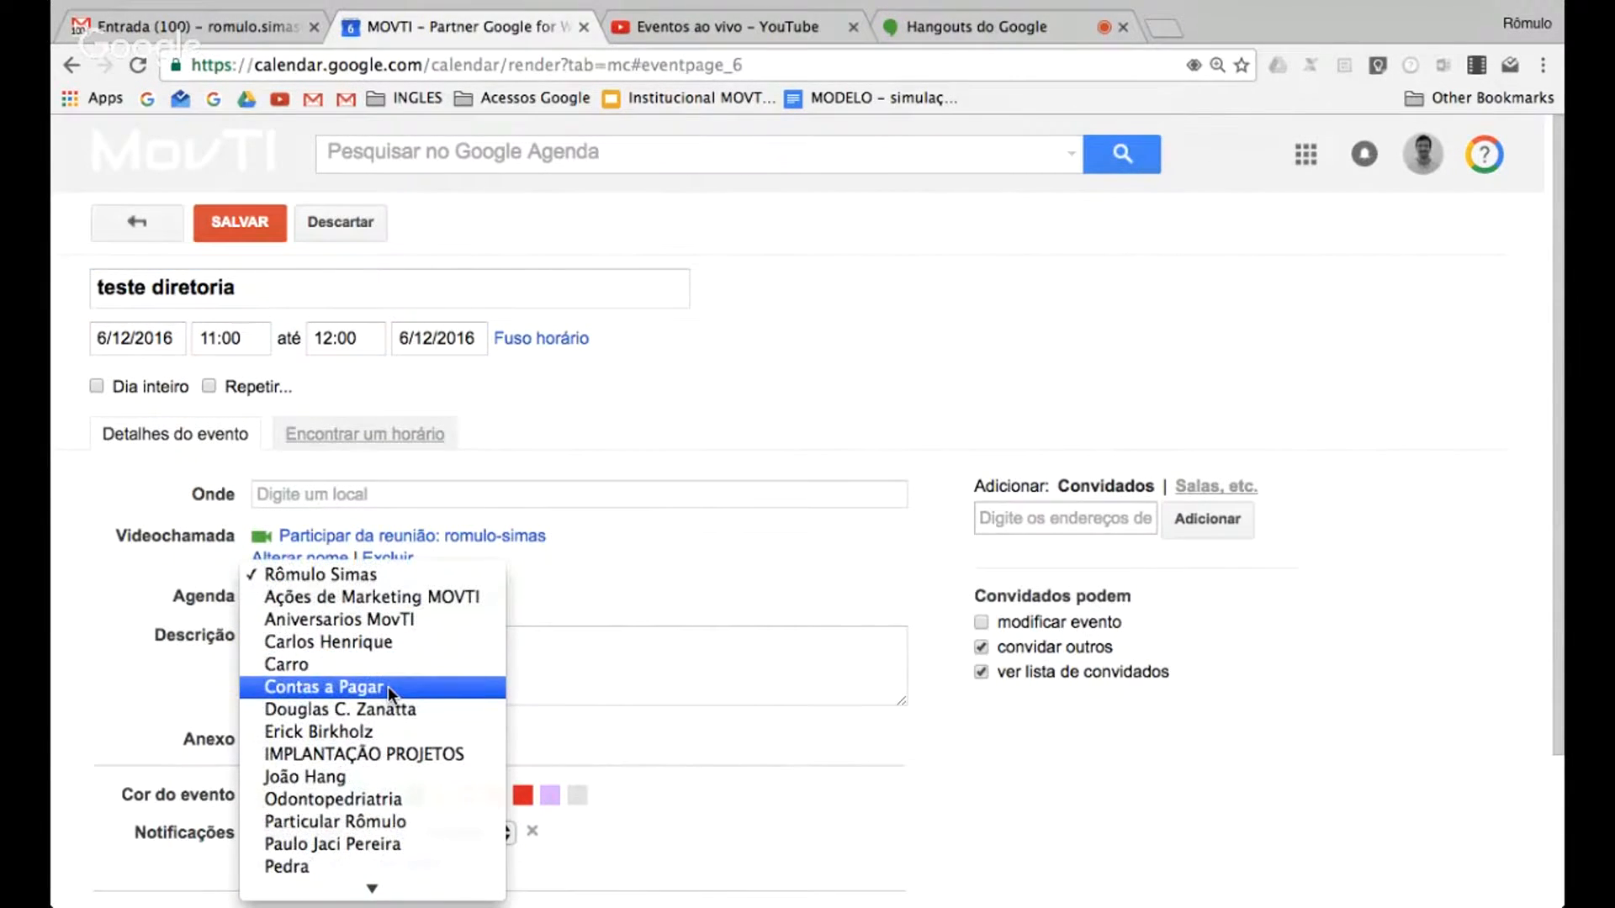
pyautogui.scroll(-1, 387, 687)
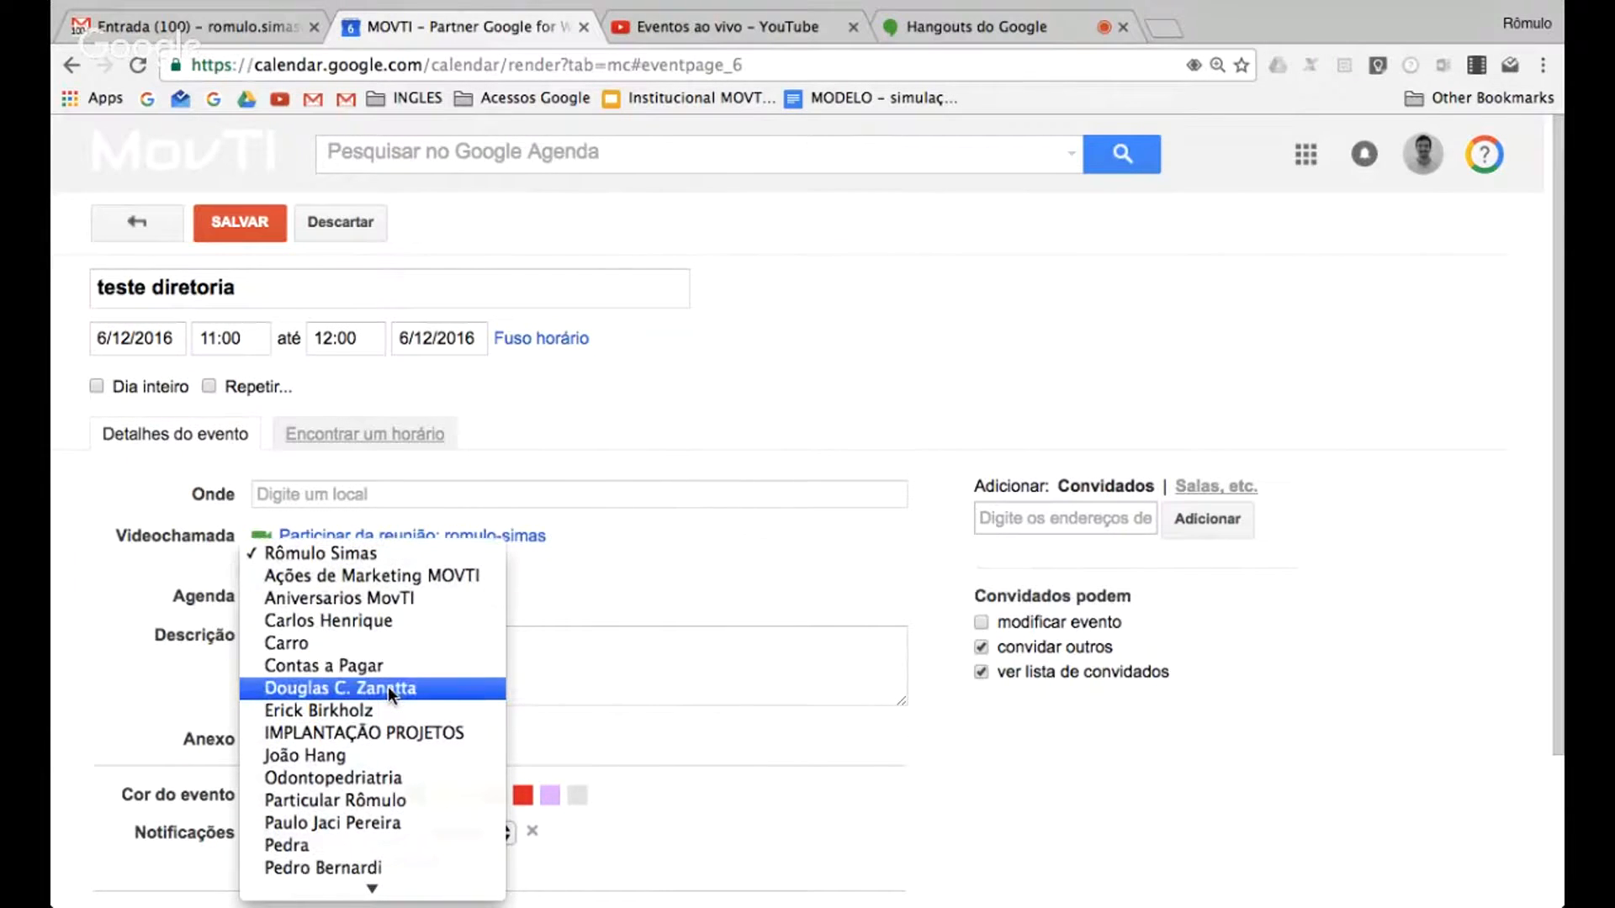
pyautogui.scroll(-3, 387, 687)
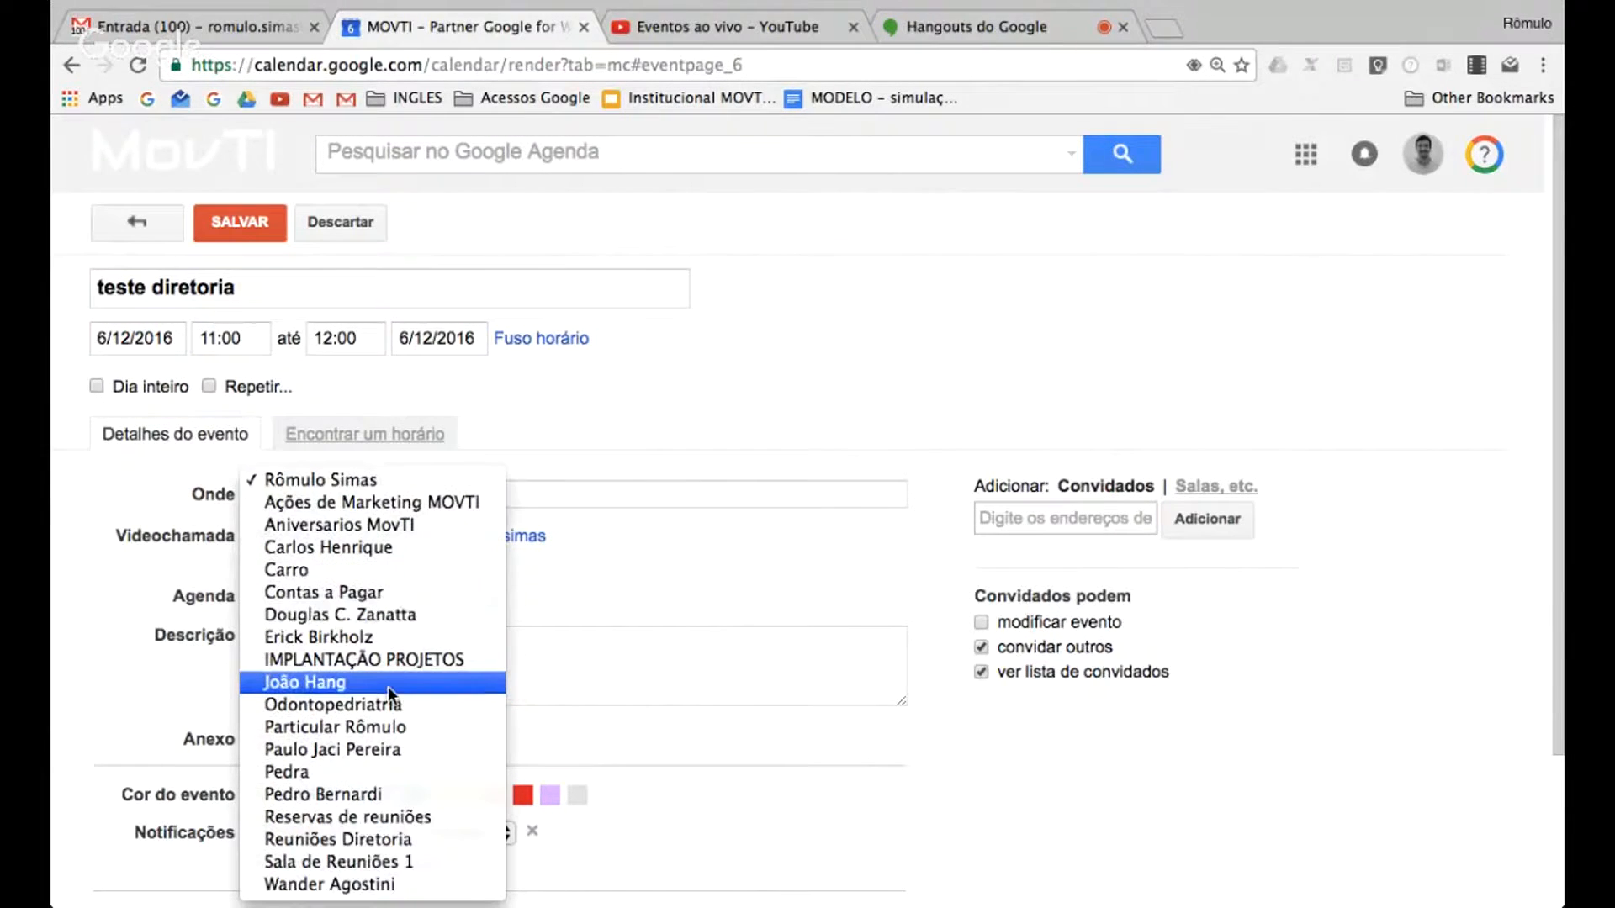
pyautogui.click(380, 839)
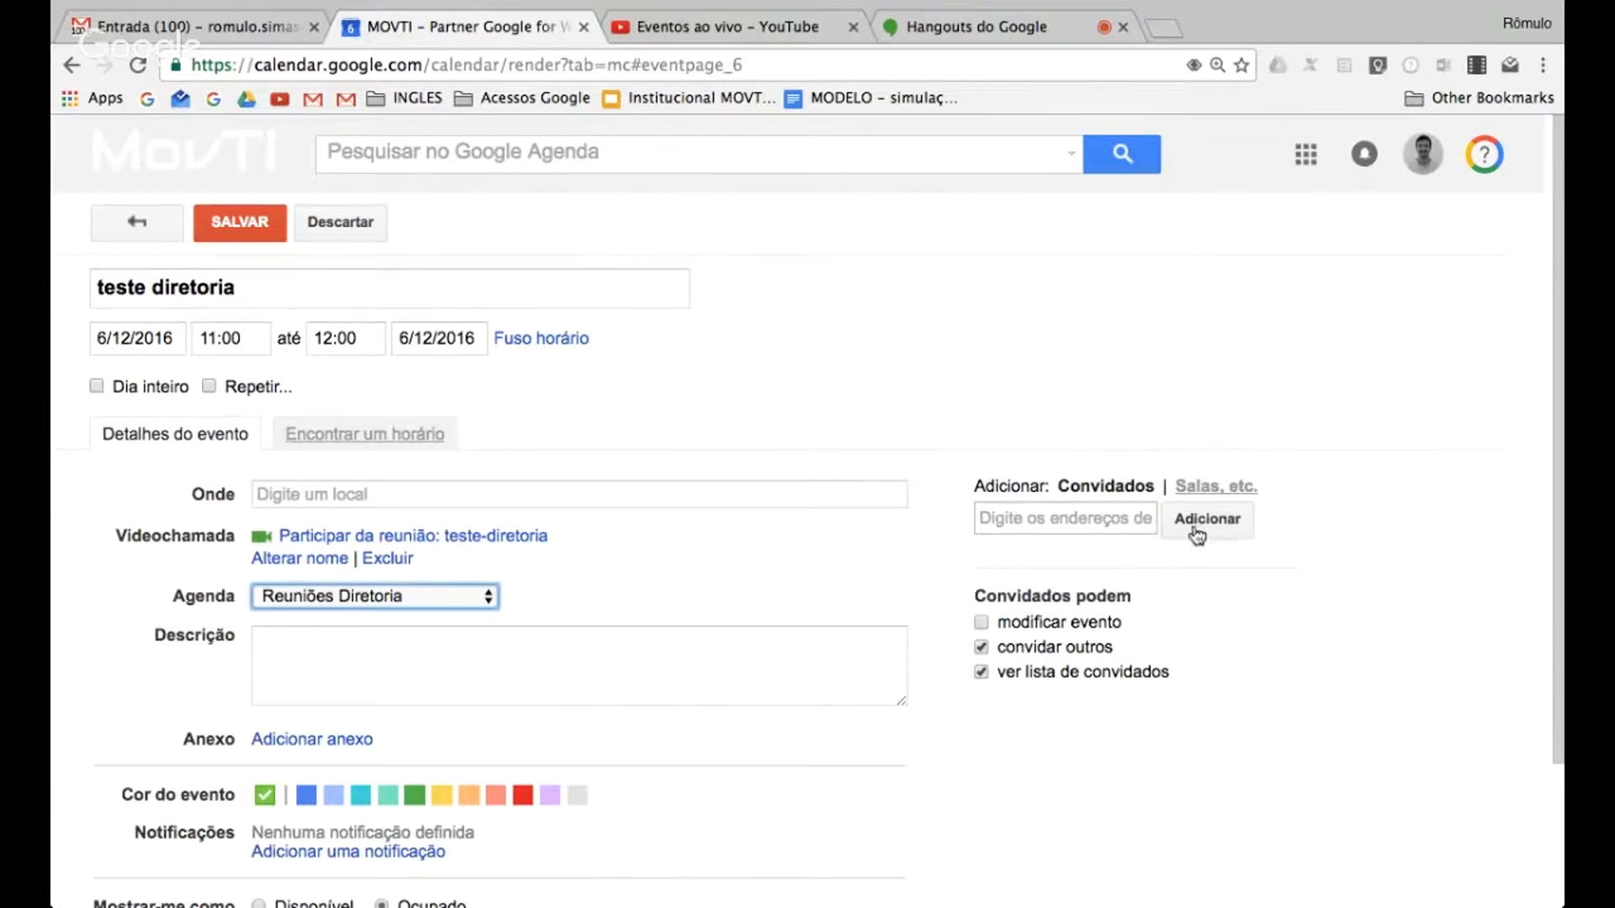
pyautogui.click(242, 223)
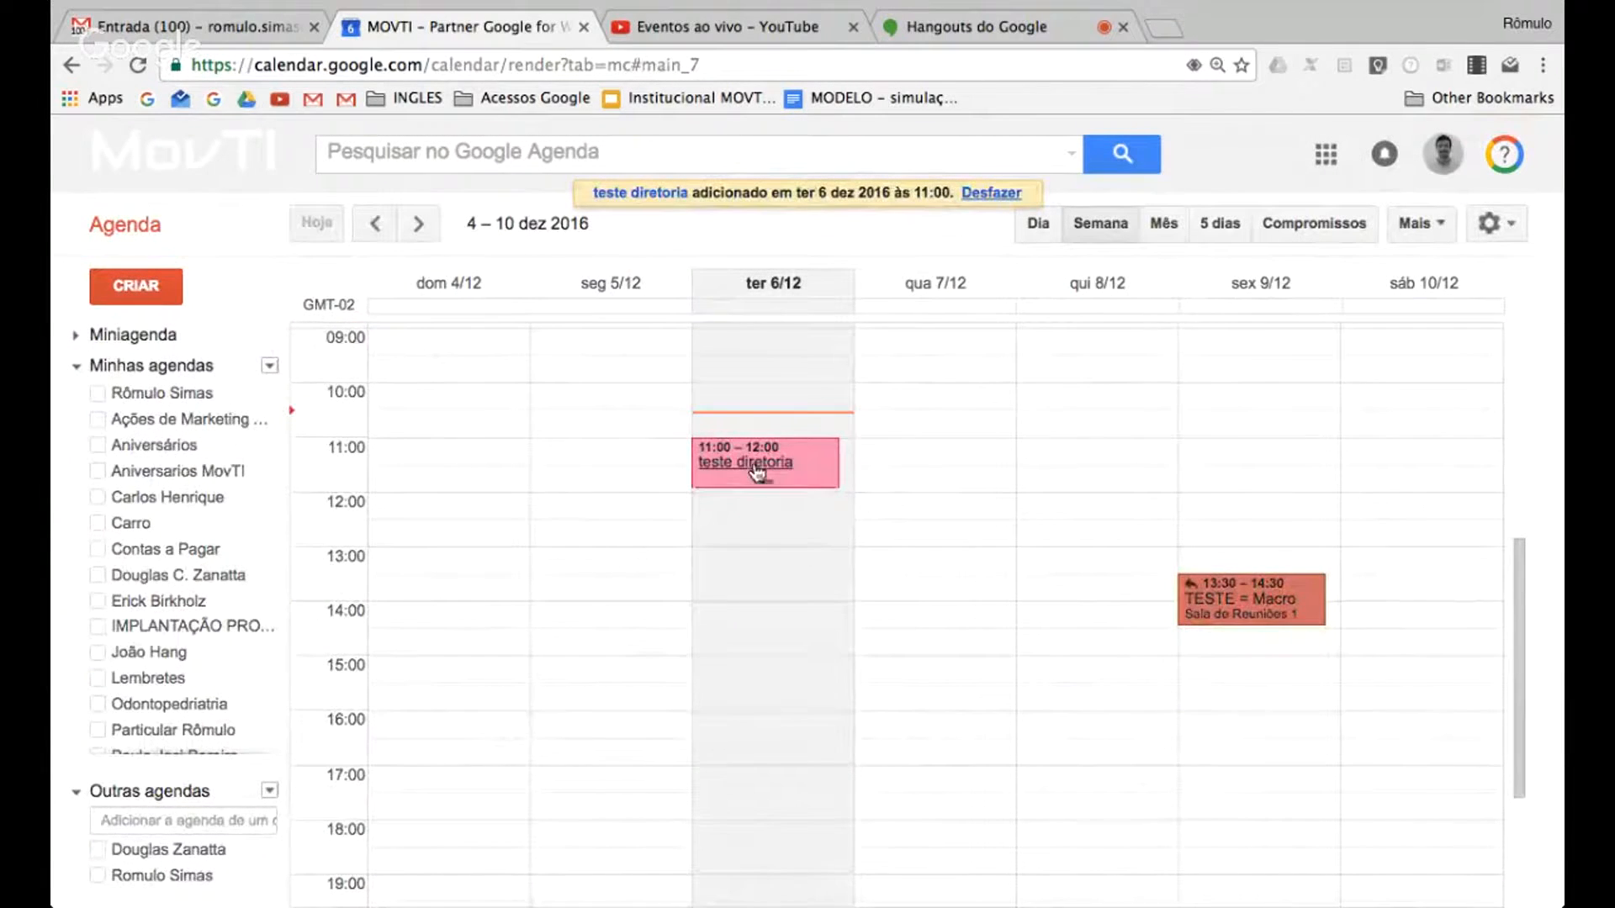
pyautogui.scroll(-1, 225, 593)
pyautogui.scroll(-2, 224, 593)
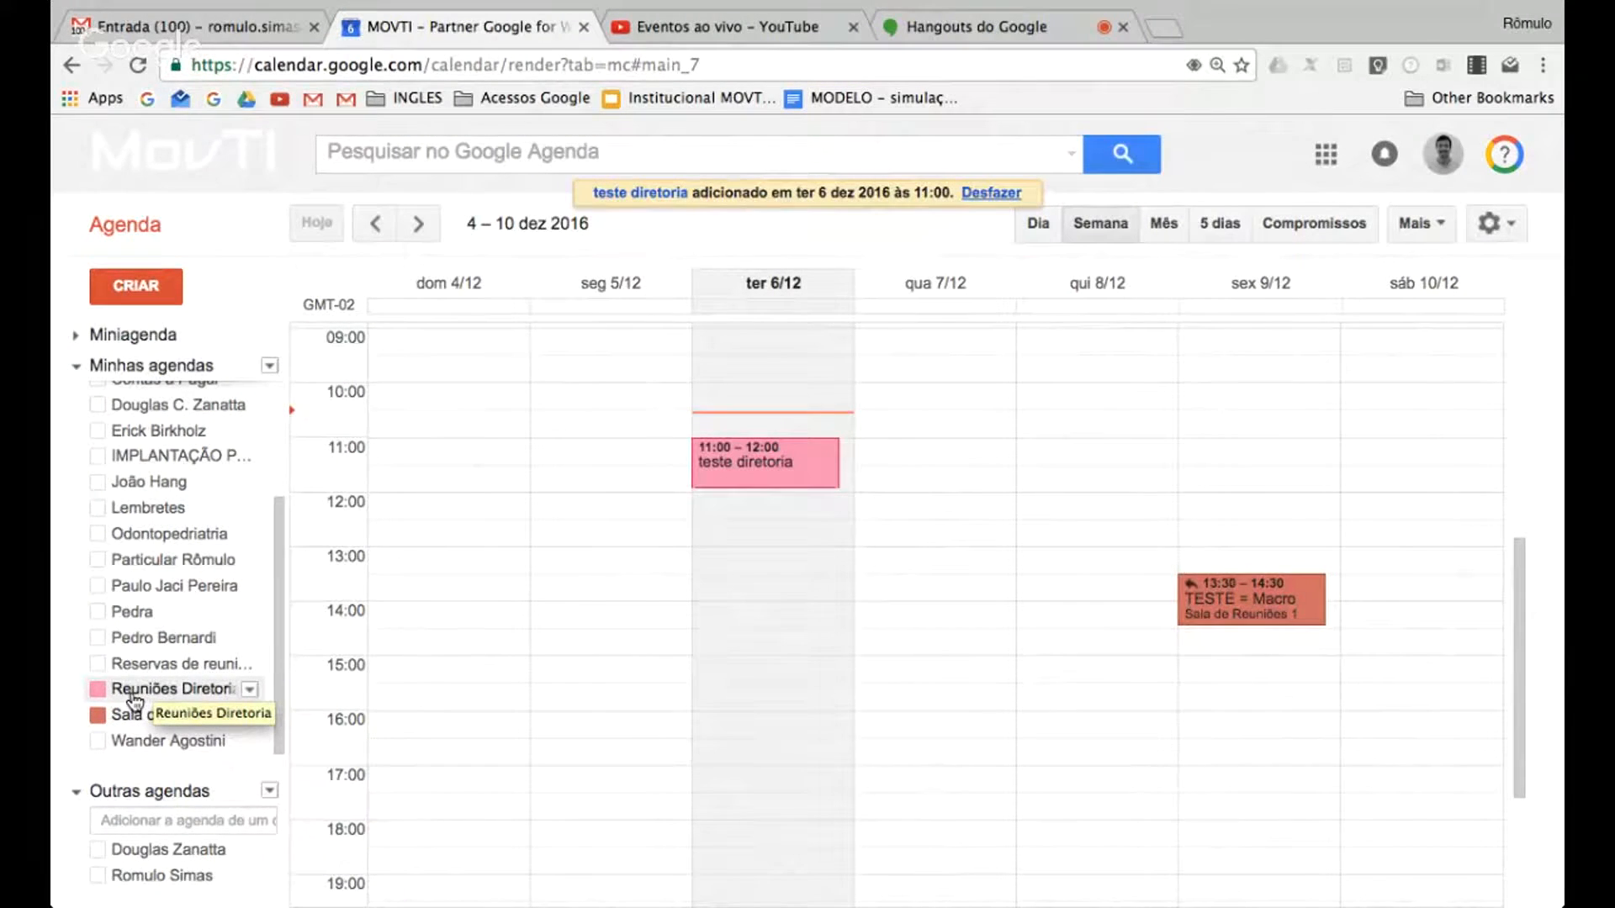
pyautogui.scroll(4, 134, 701)
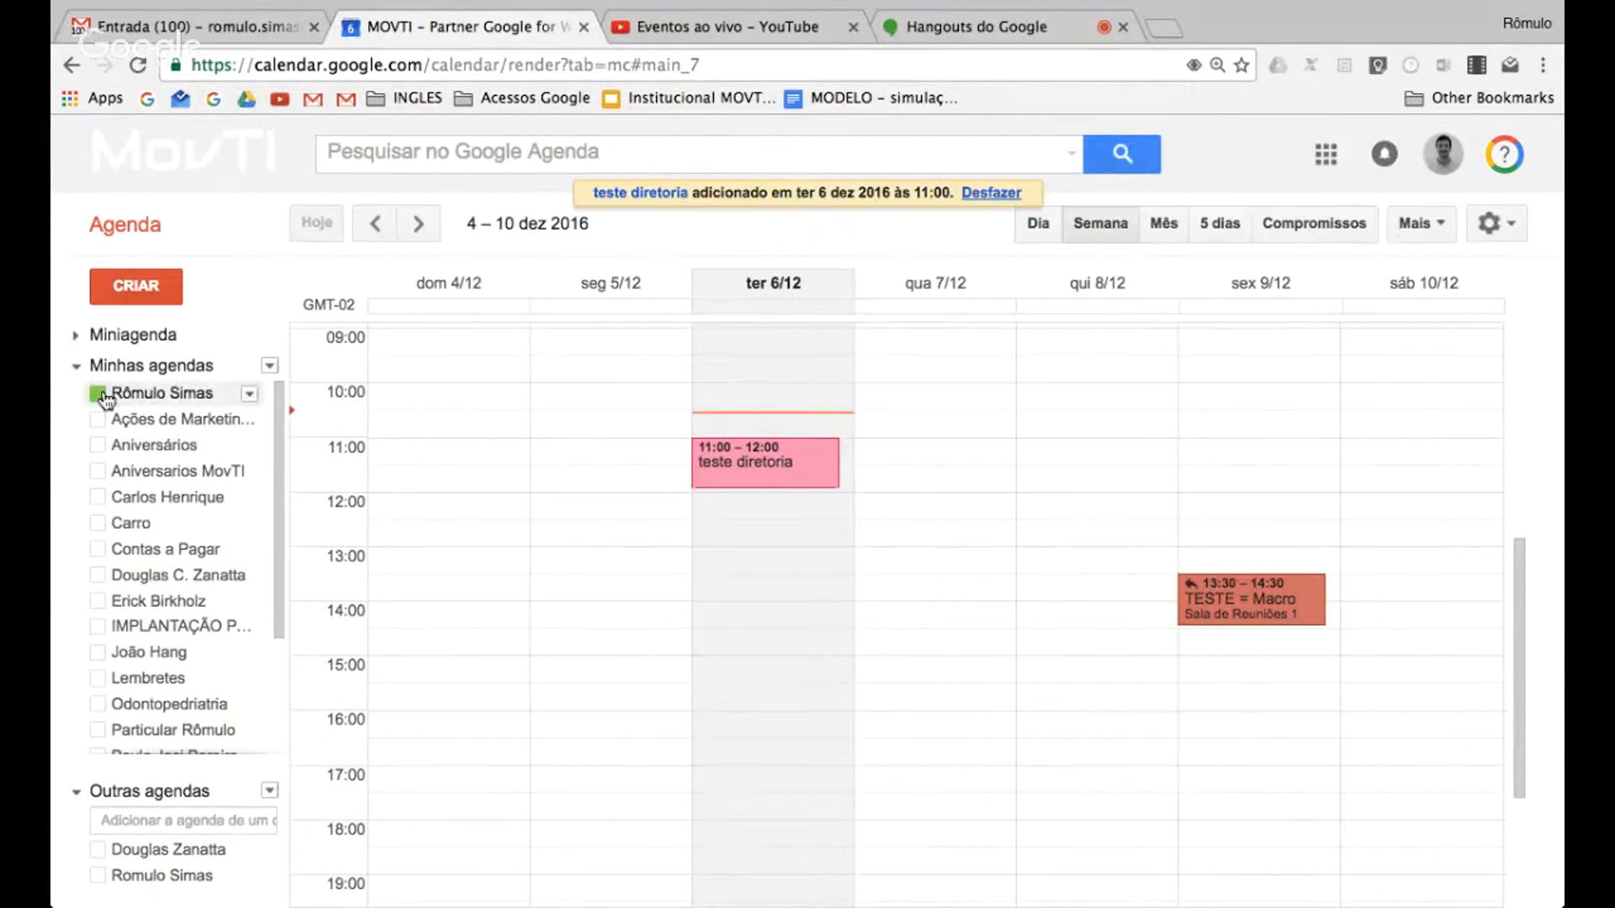
# Show the owner's personal calendar in the week view and hide the Reuniões Diretoria calendar
pyautogui.click(98, 393)
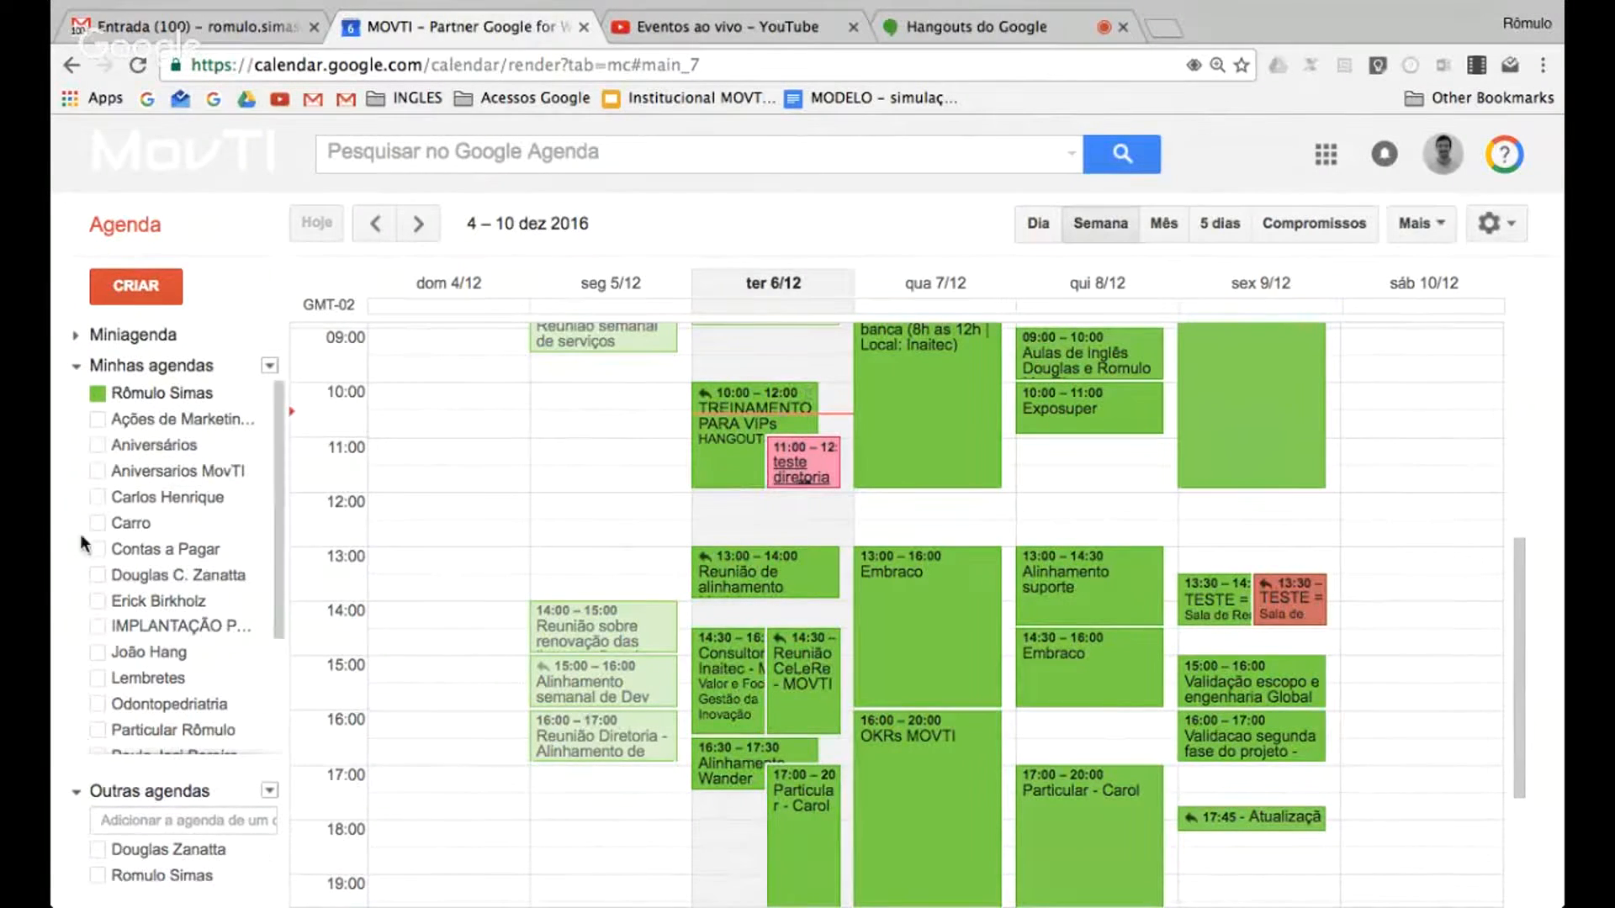
pyautogui.scroll(-2, 143, 627)
pyautogui.scroll(-2, 143, 626)
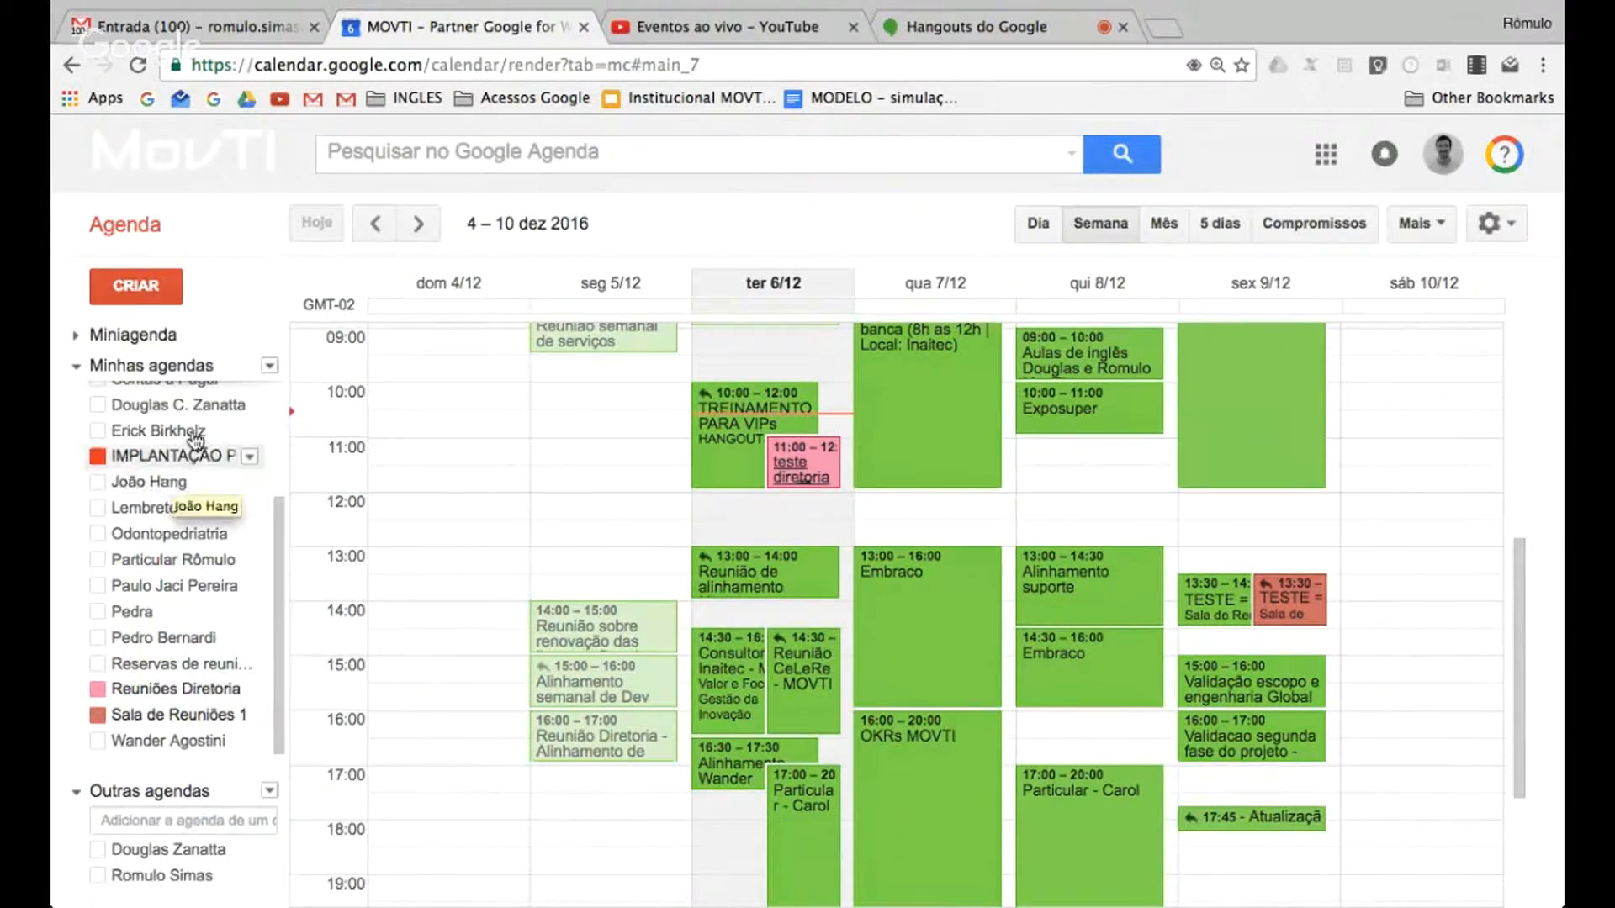
pyautogui.click(108, 697)
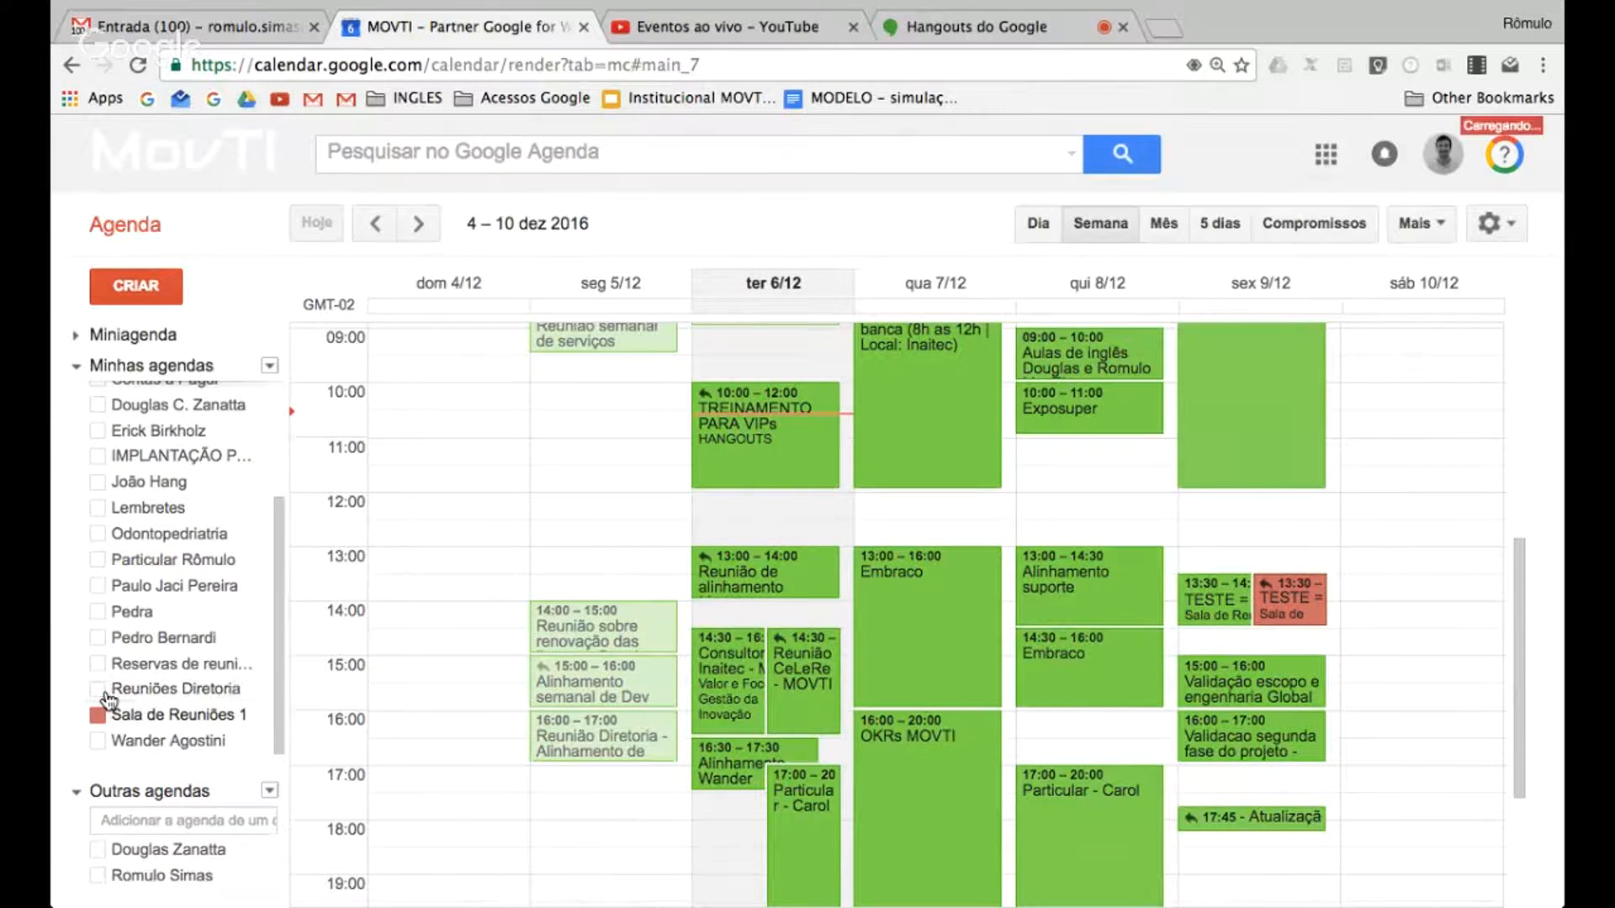
pyautogui.click(107, 698)
pyautogui.click(99, 700)
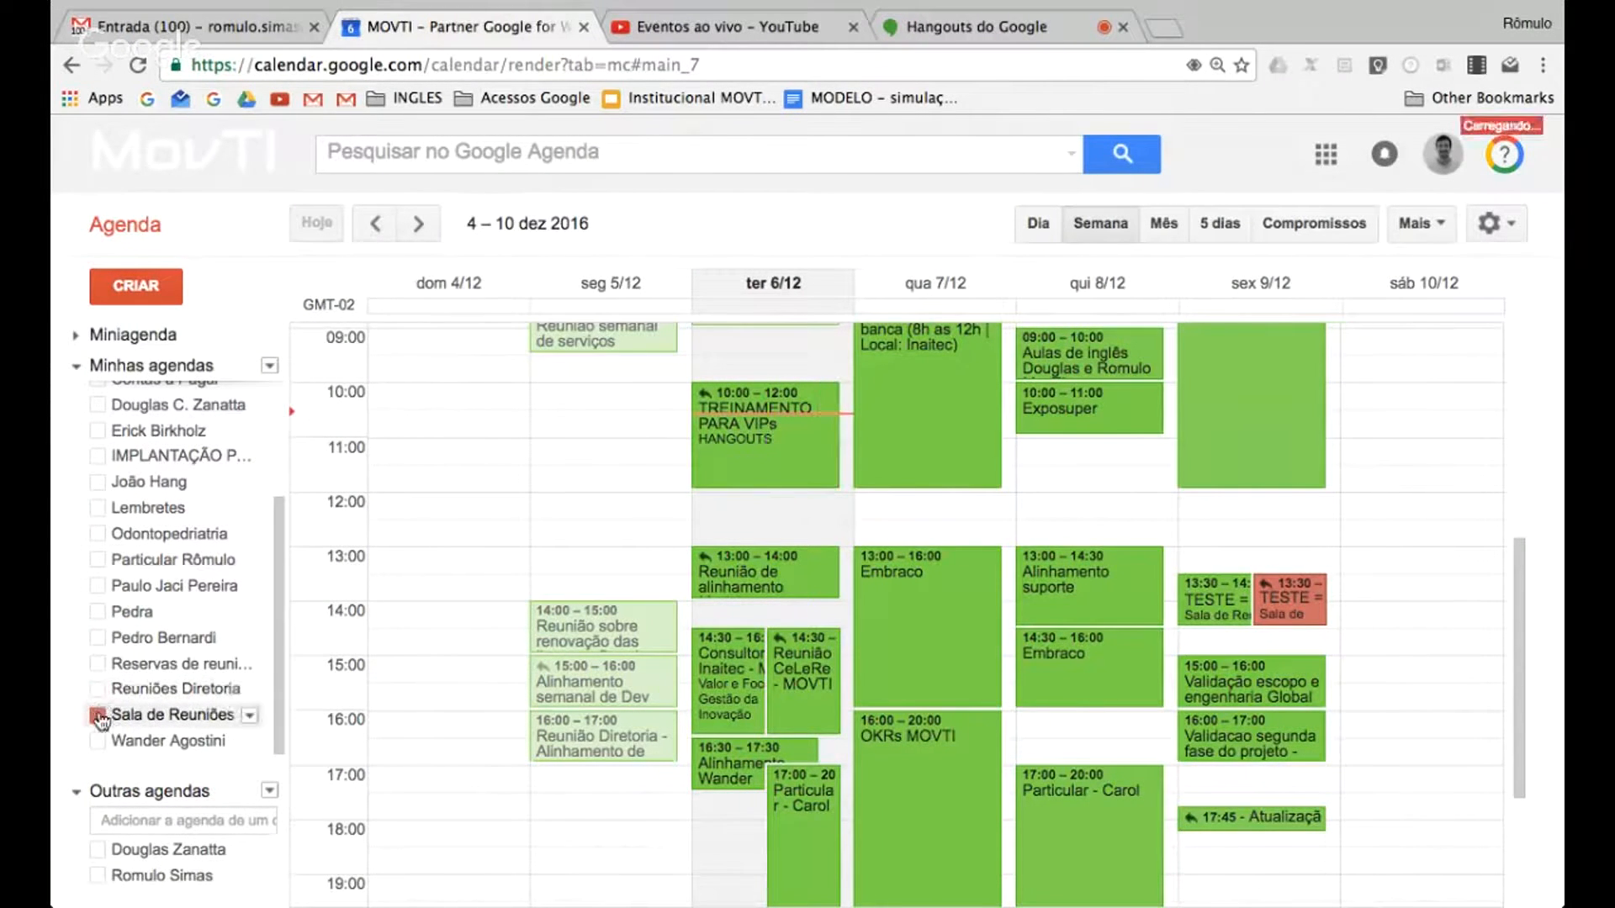
# Display only the Sala de Reuniões 1 calendar in the week view
pyautogui.click(99, 717)
pyautogui.click(99, 717)
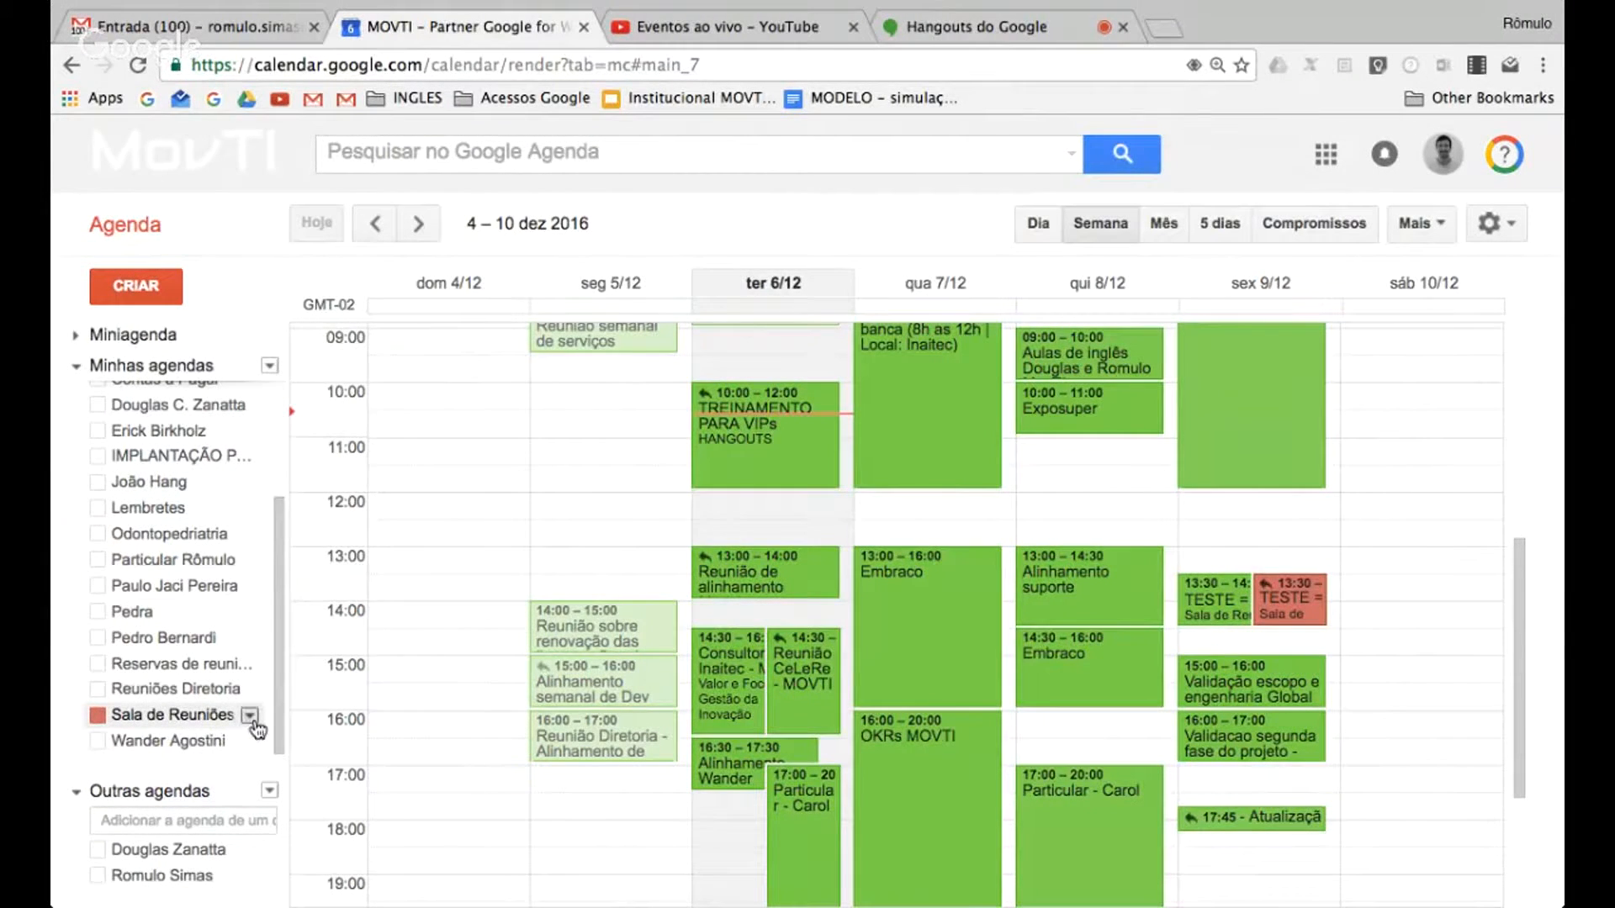
pyautogui.click(249, 715)
pyautogui.click(402, 289)
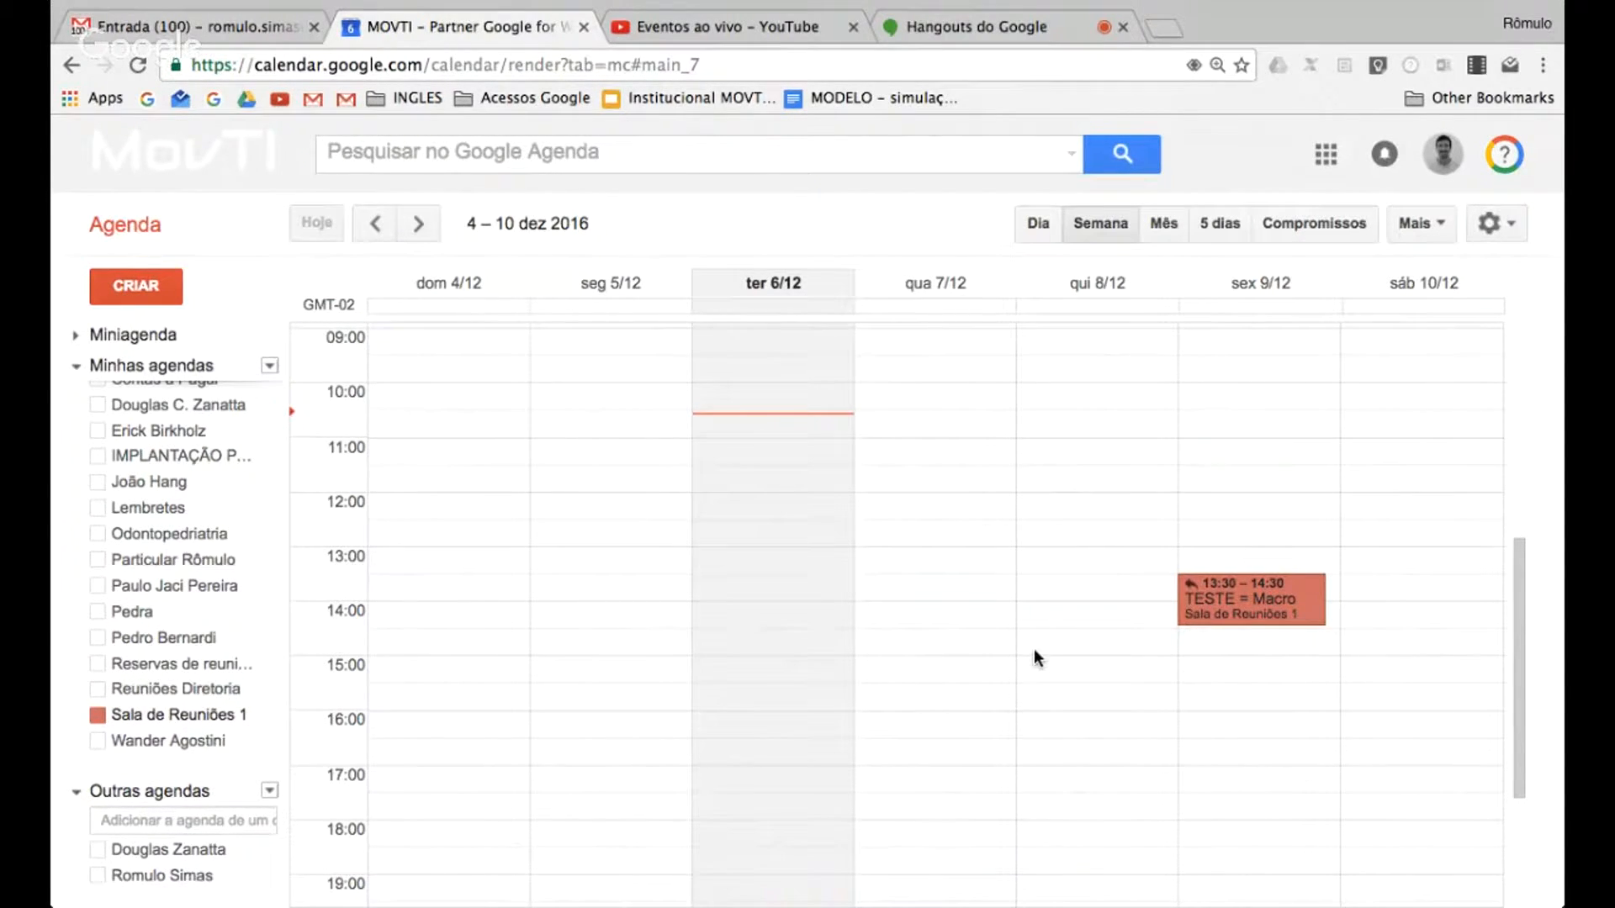
# Draft an event on 9/12/2016 from 13:30 to 14:30 in Sala de Reuniões 1 and list all rooms, including unavailable ones
pyautogui.click(1337, 587)
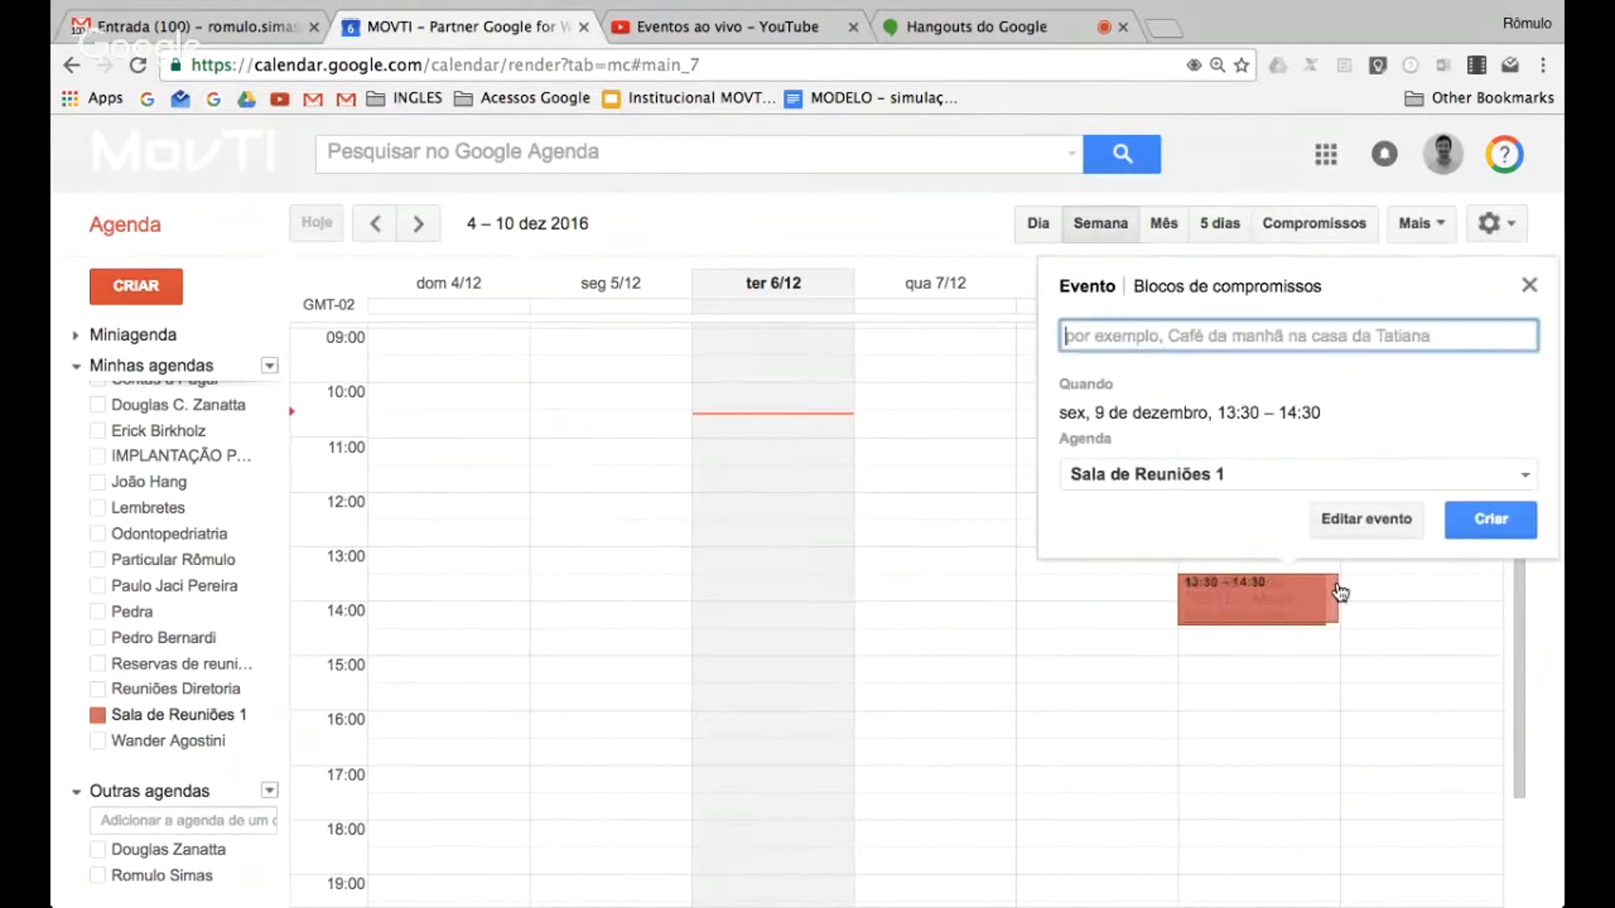
pyautogui.click(1366, 512)
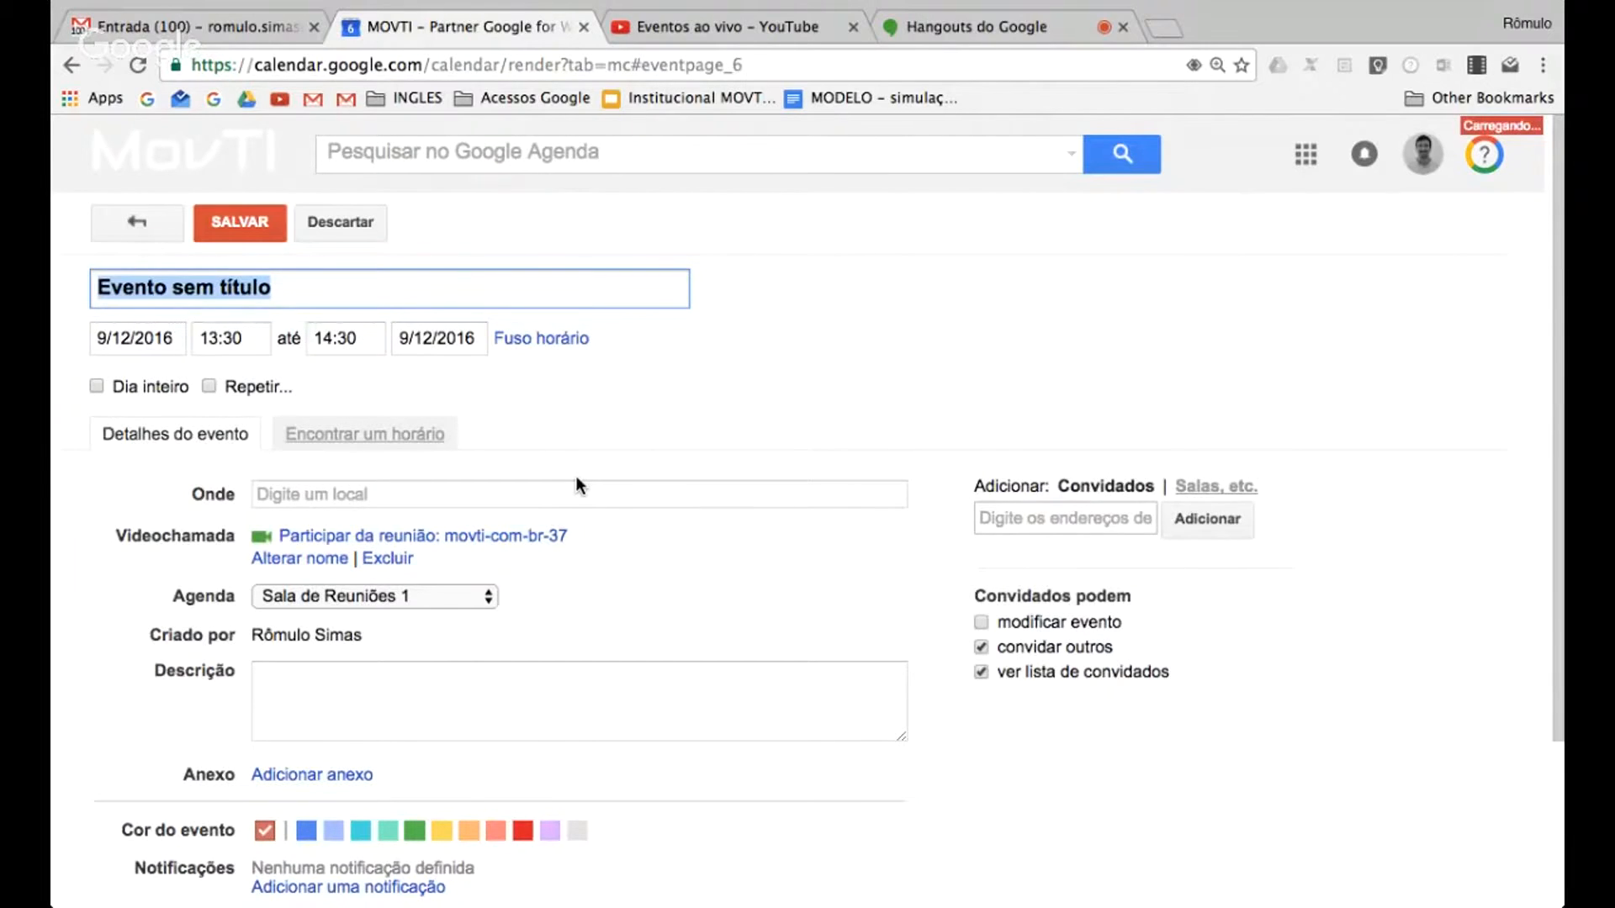
pyautogui.click(1216, 486)
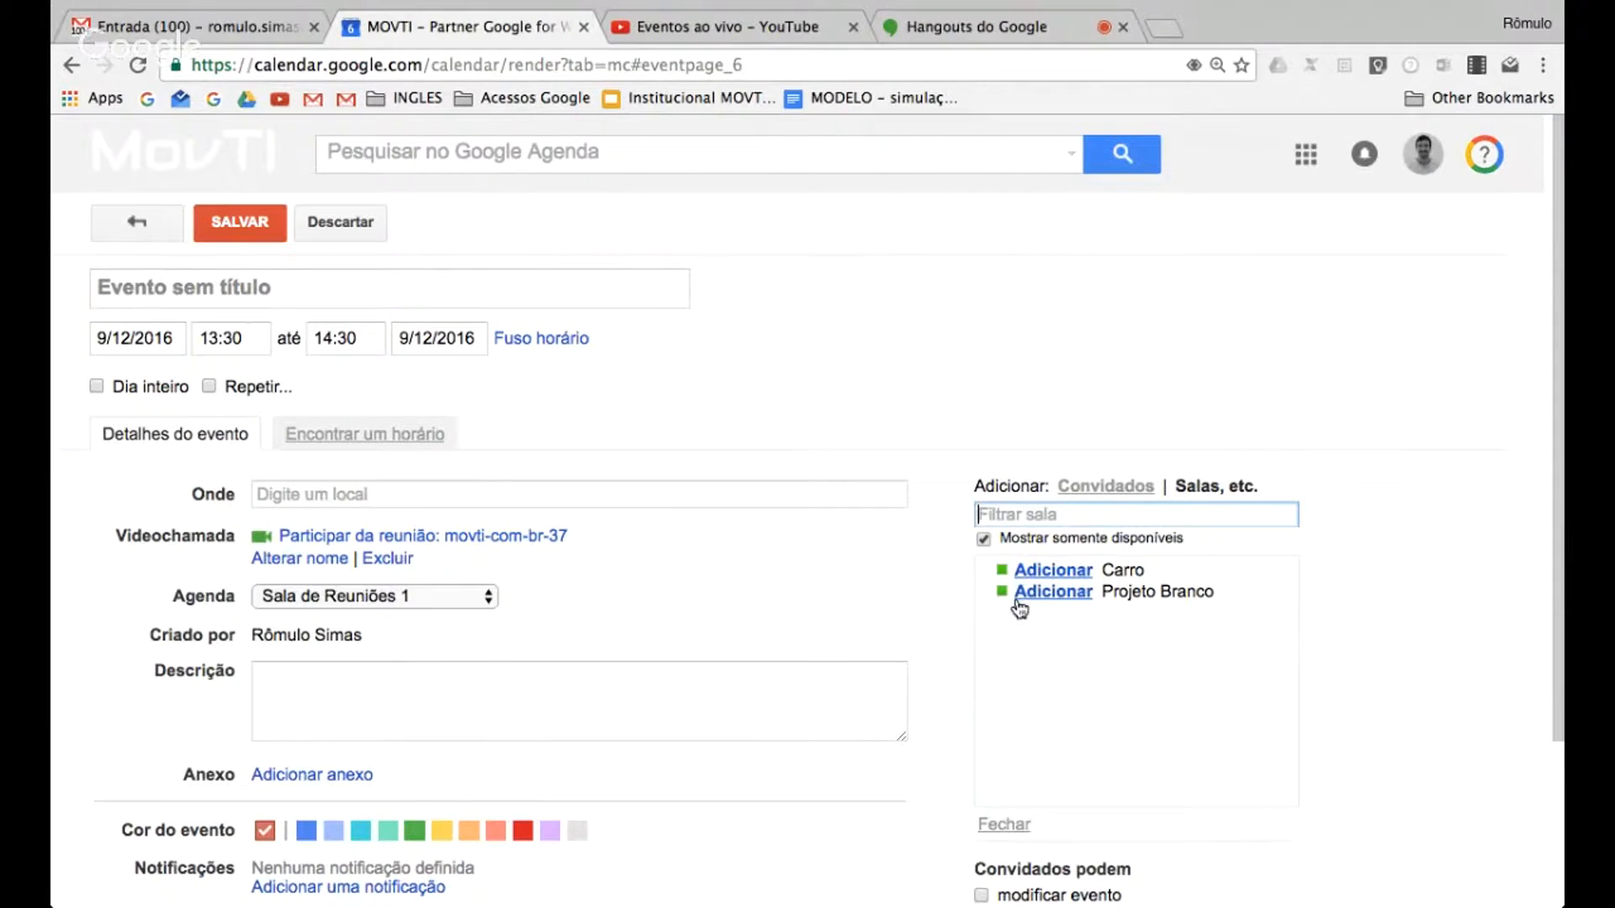
pyautogui.click(983, 539)
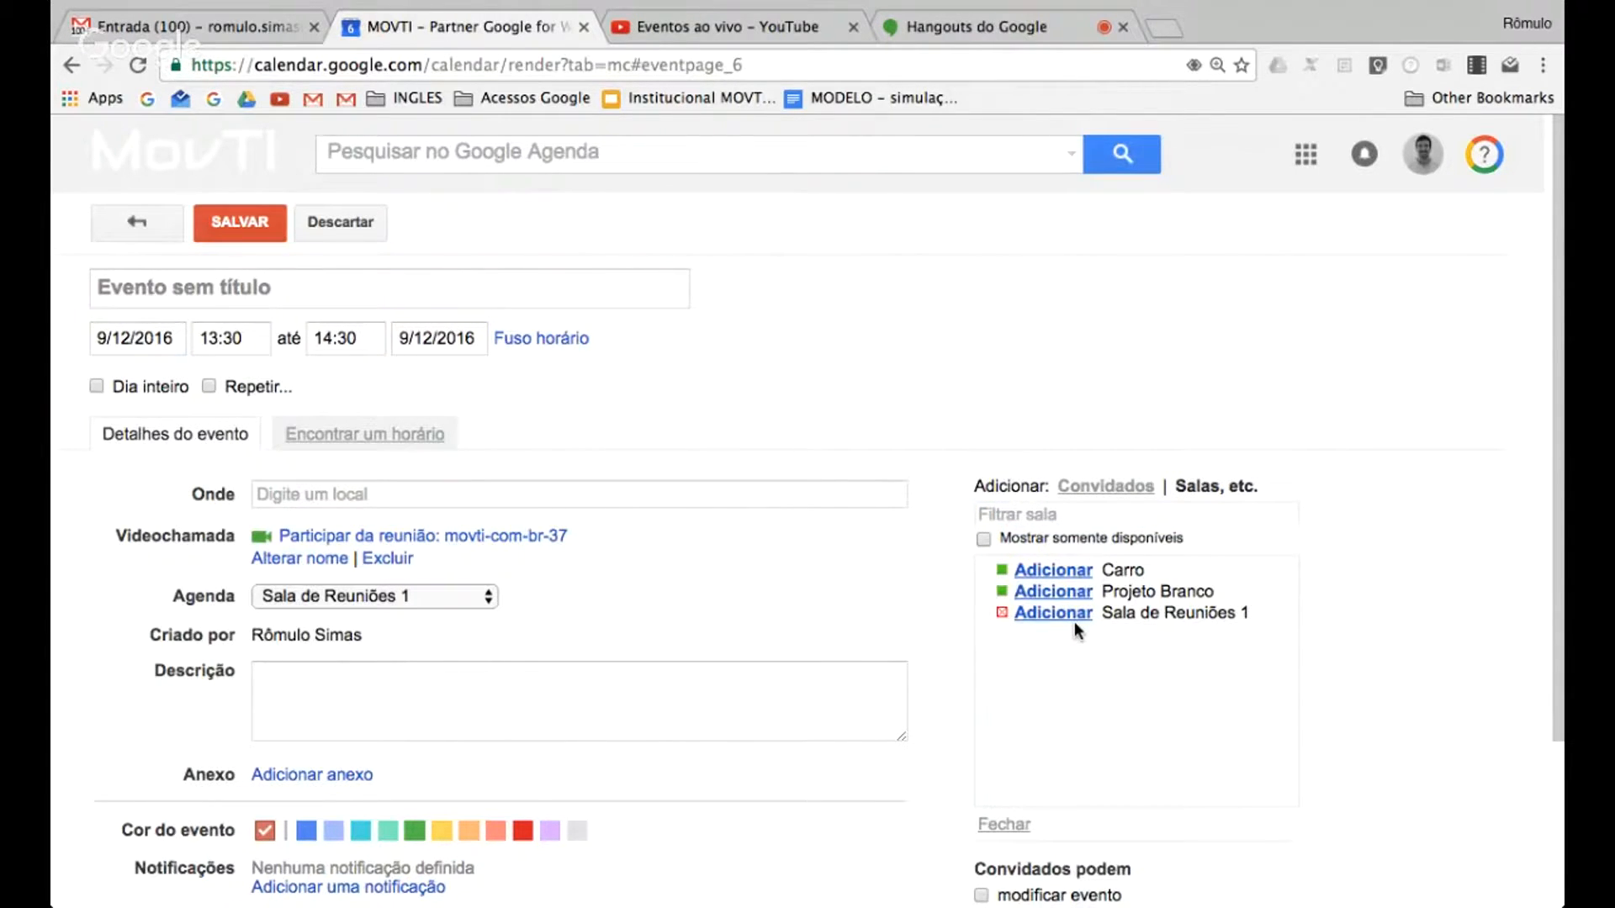
# Compare the draft event's time with existing bookings in the weekly time finder, and discard the draft
pyautogui.click(330, 439)
pyautogui.click(1095, 527)
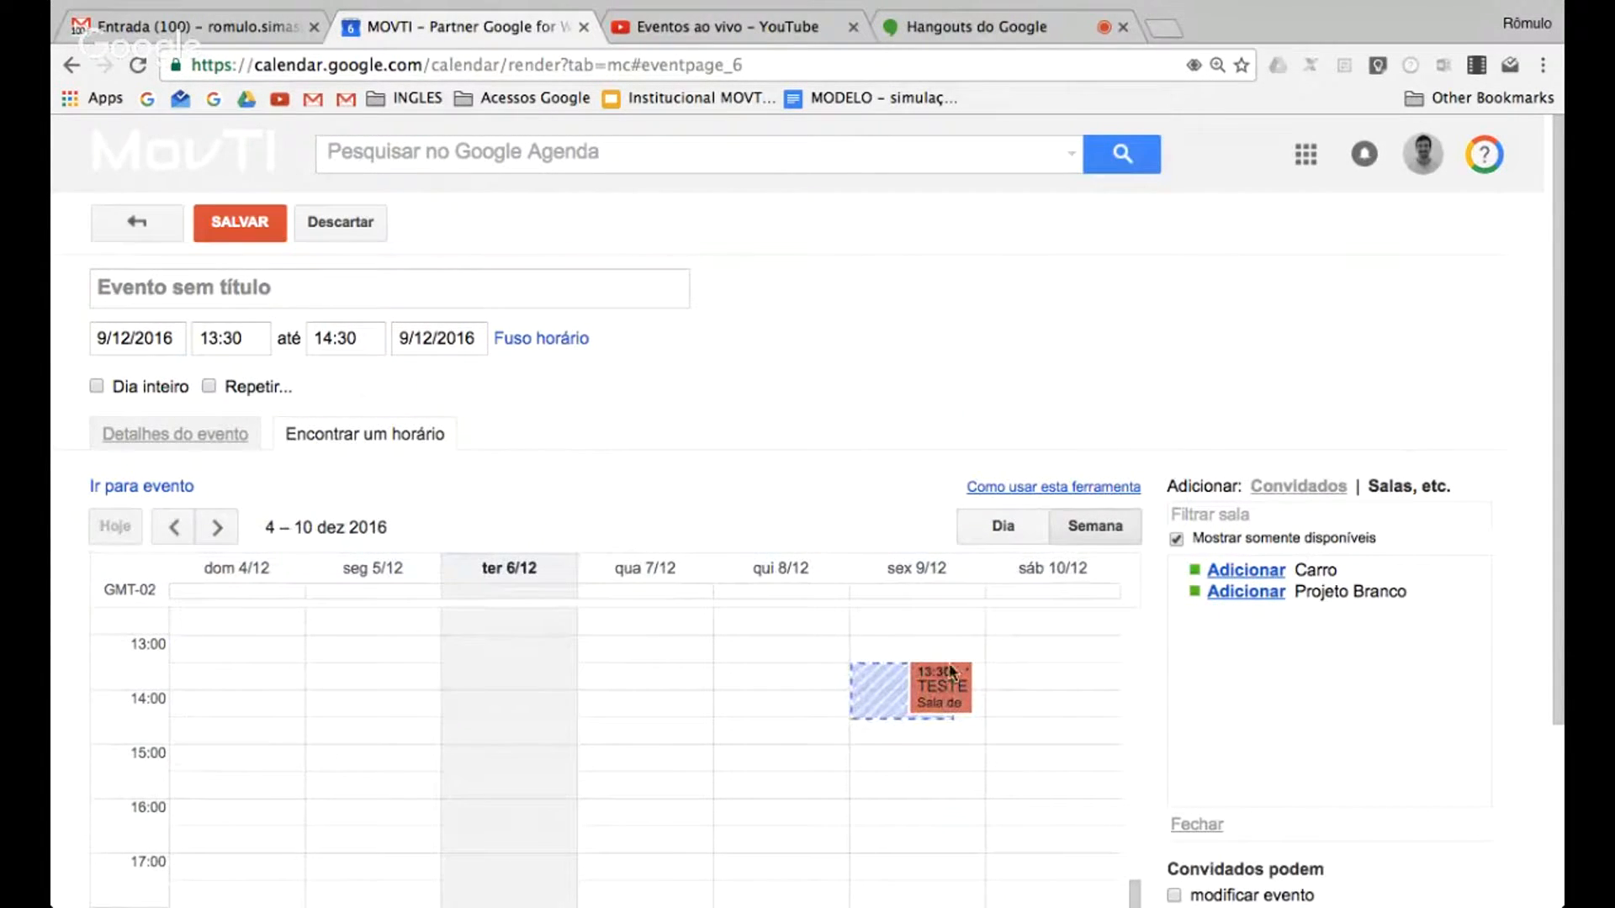
pyautogui.moveTo(941, 690)
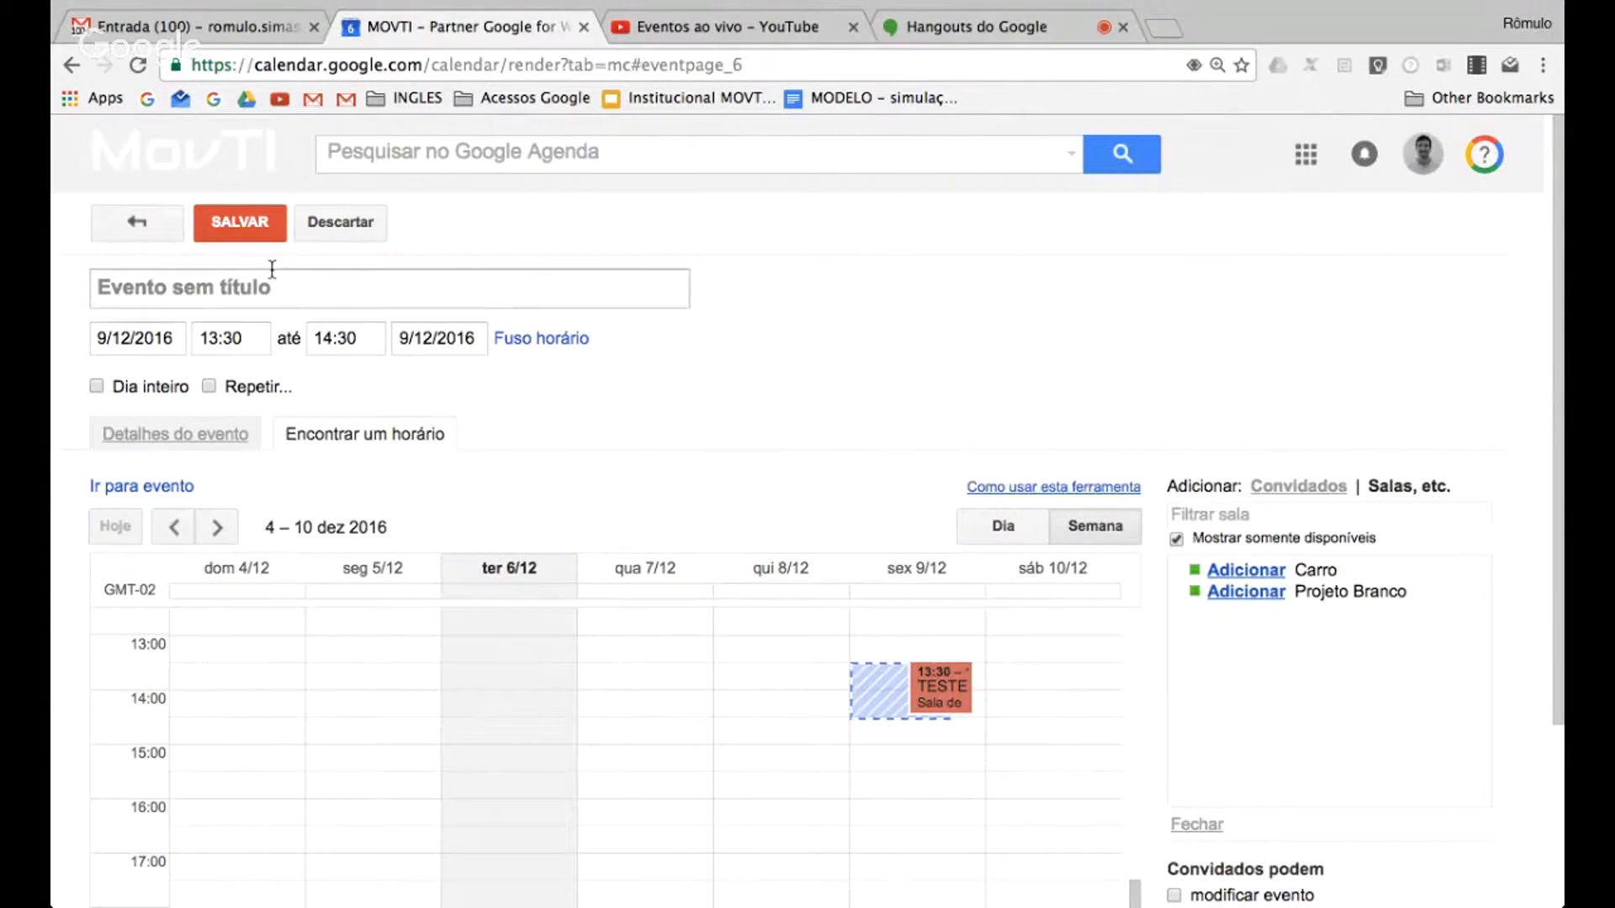
pyautogui.click(308, 229)
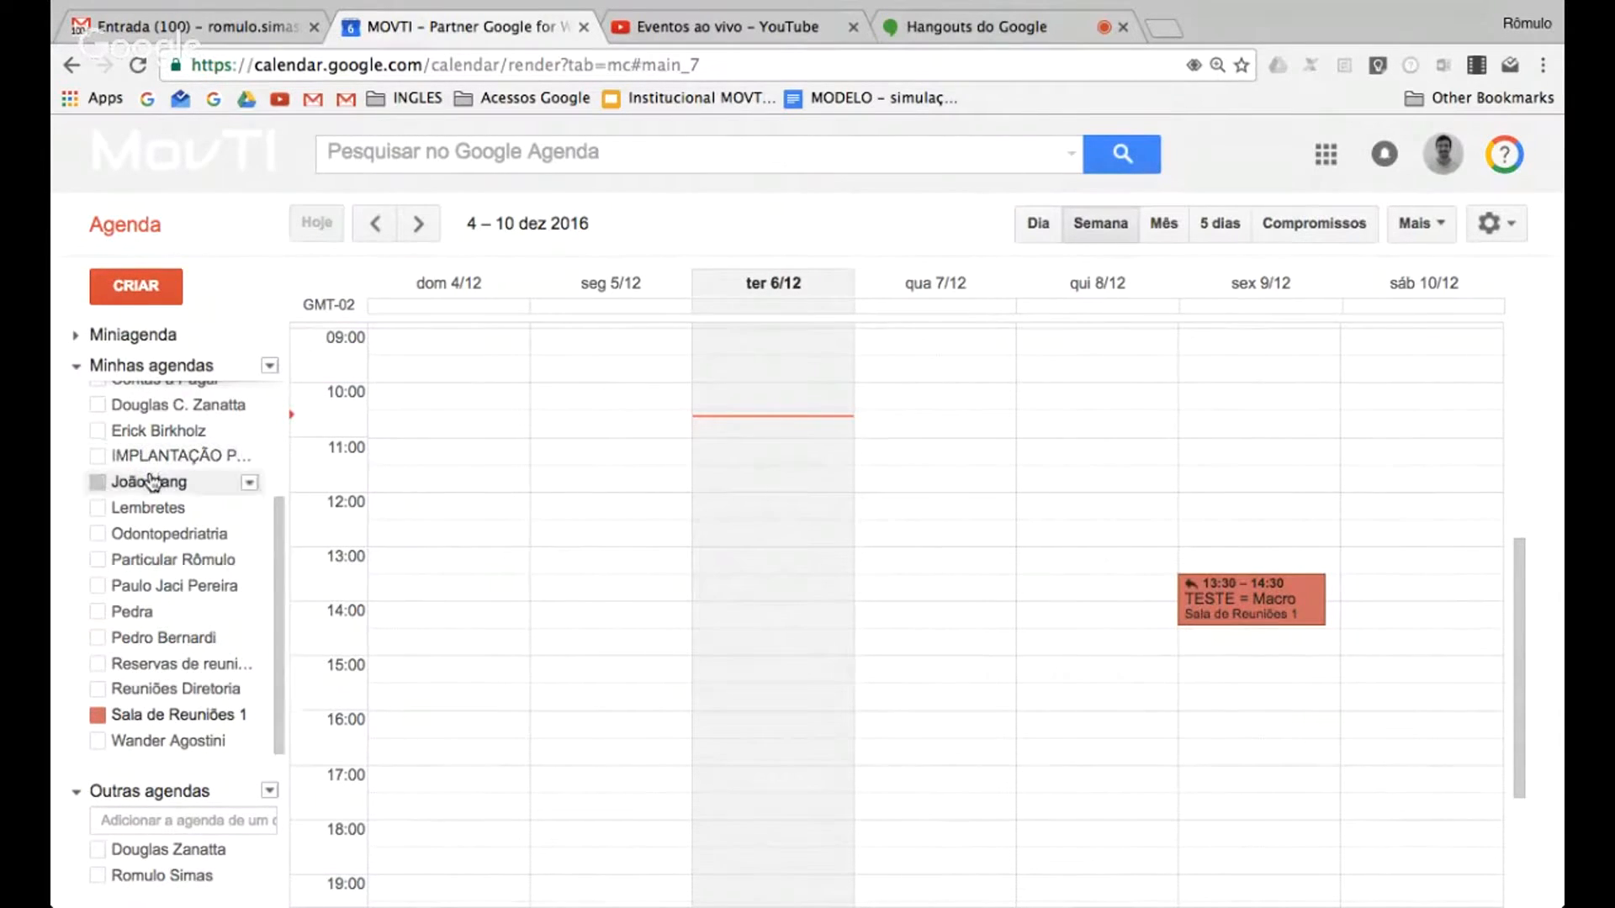
# Display only the owner's personal calendar in the week view
pyautogui.scroll(3, 185, 479)
pyautogui.click(268, 392)
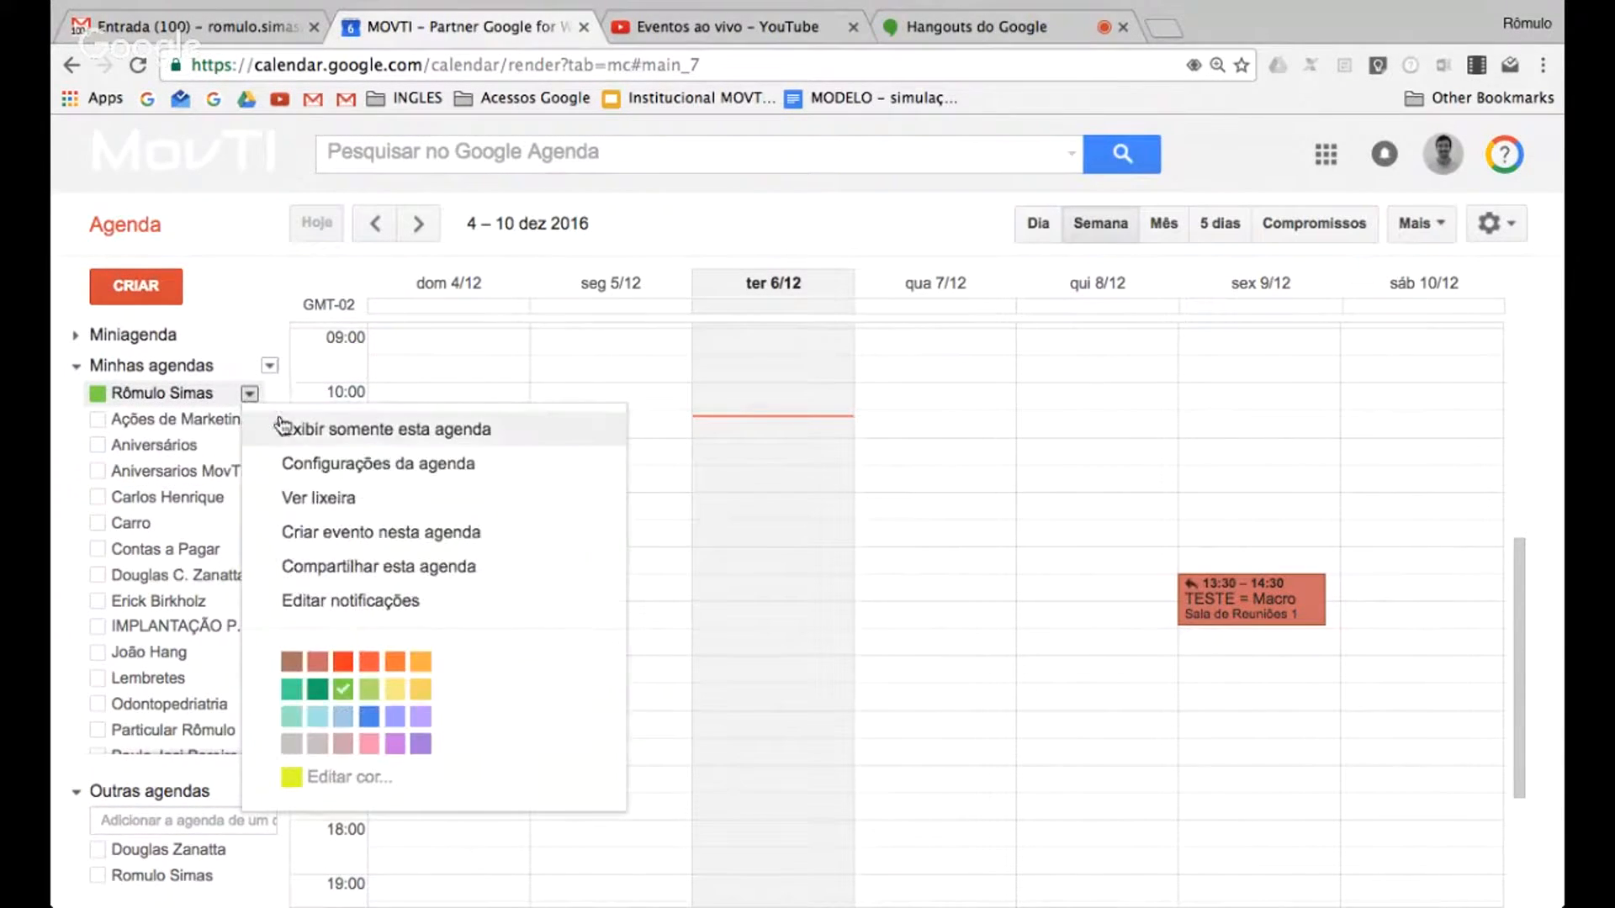
pyautogui.click(330, 428)
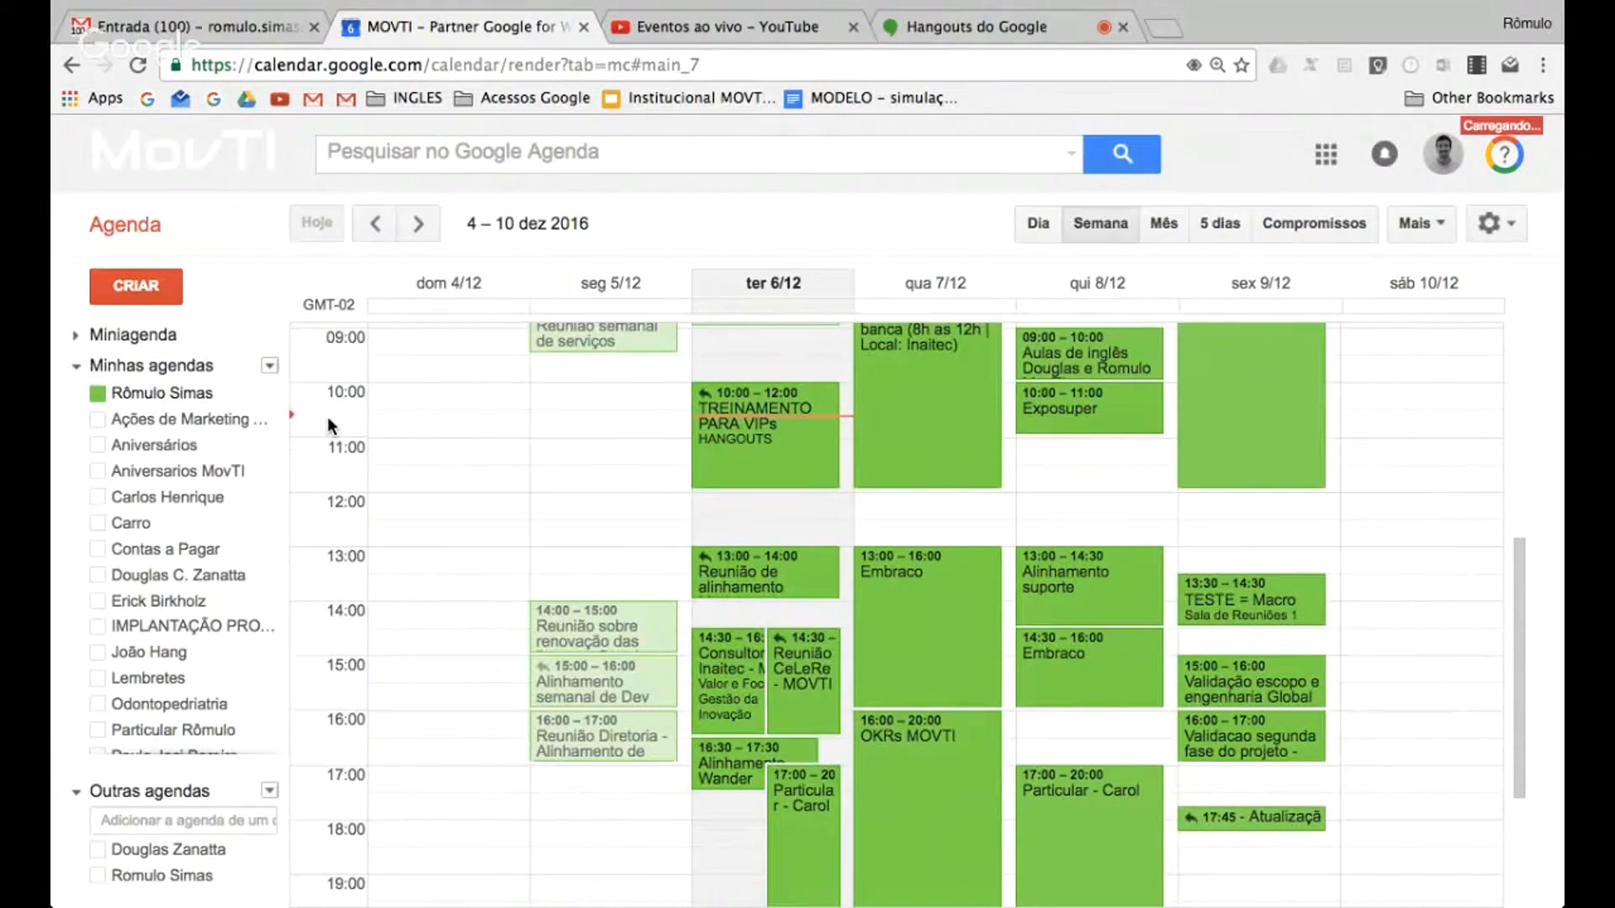
pyautogui.scroll(1, 764, 505)
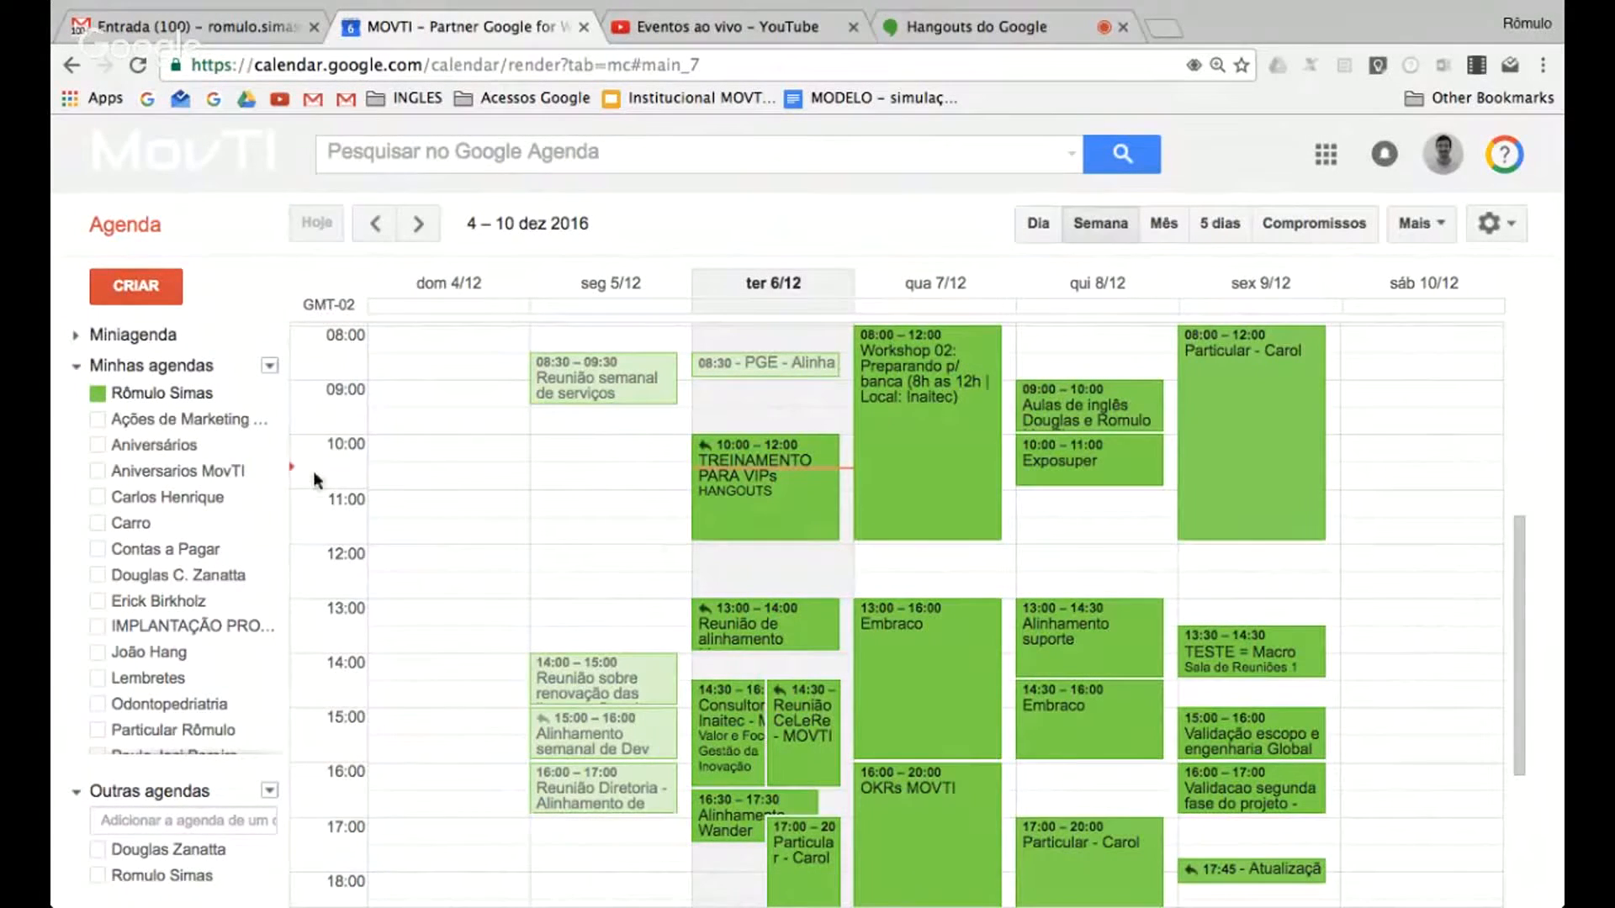
pyautogui.moveTo(253, 400)
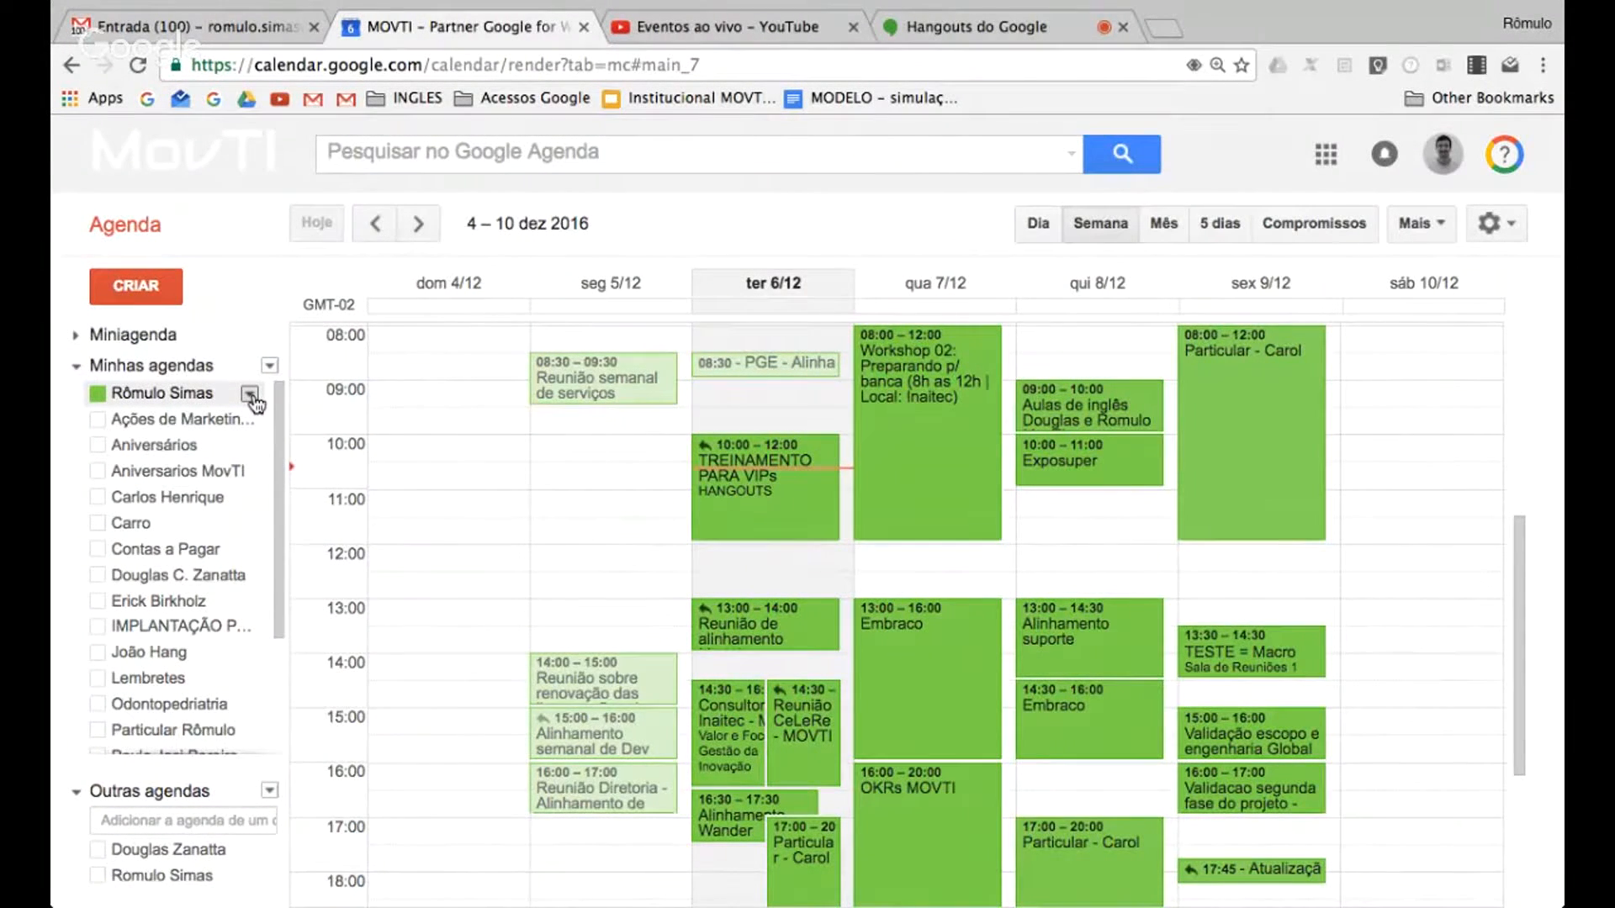
pyautogui.click(250, 396)
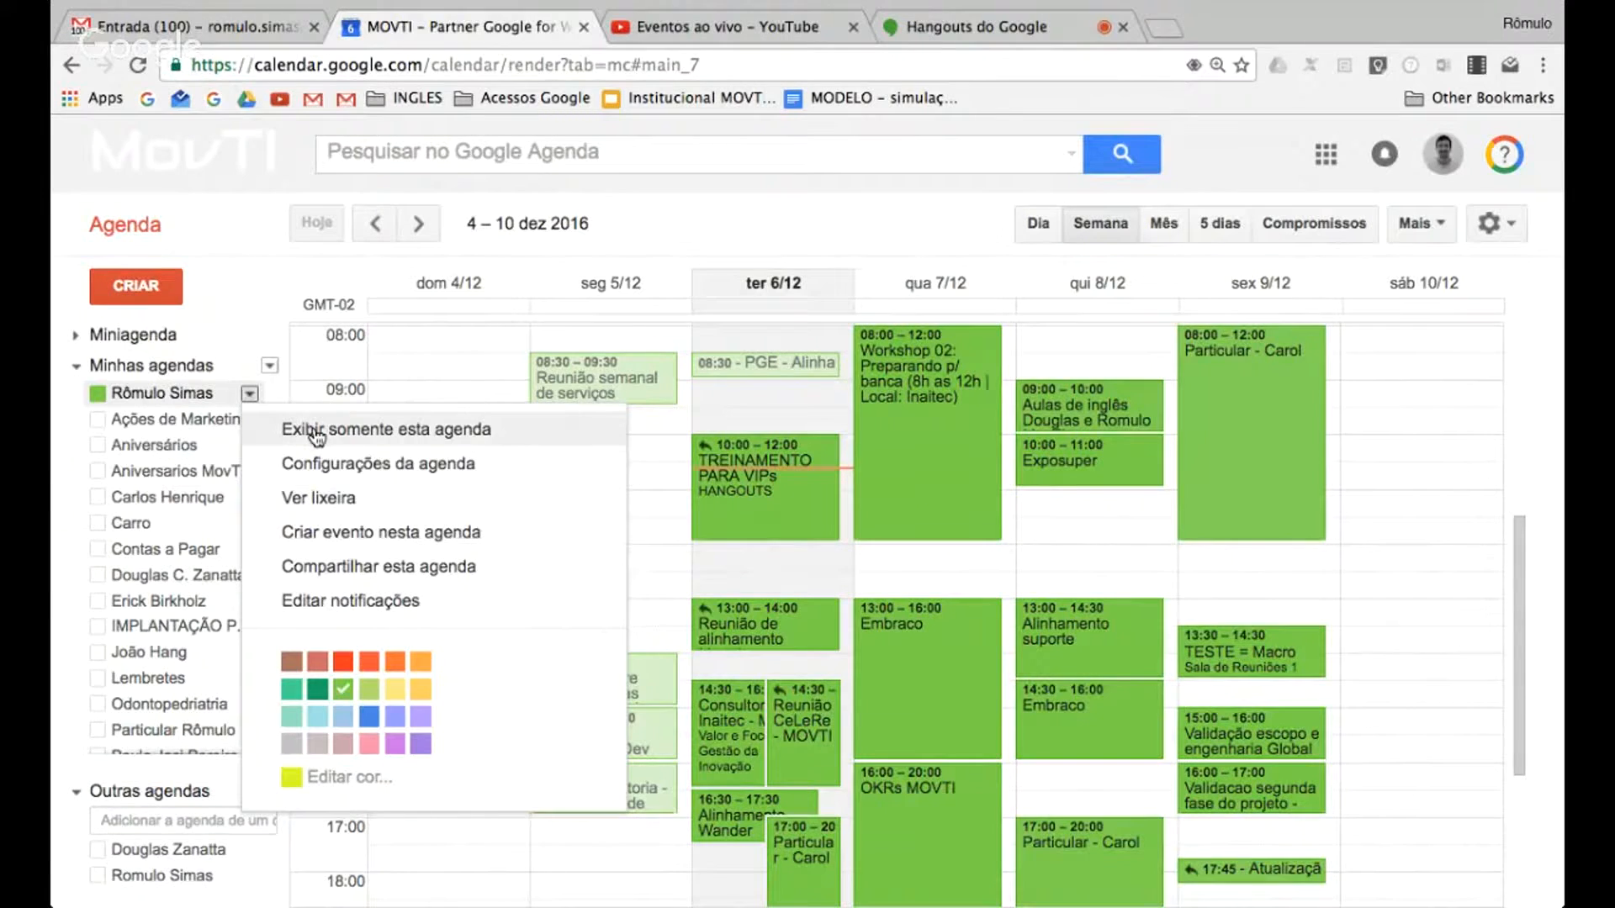
pyautogui.click(99, 395)
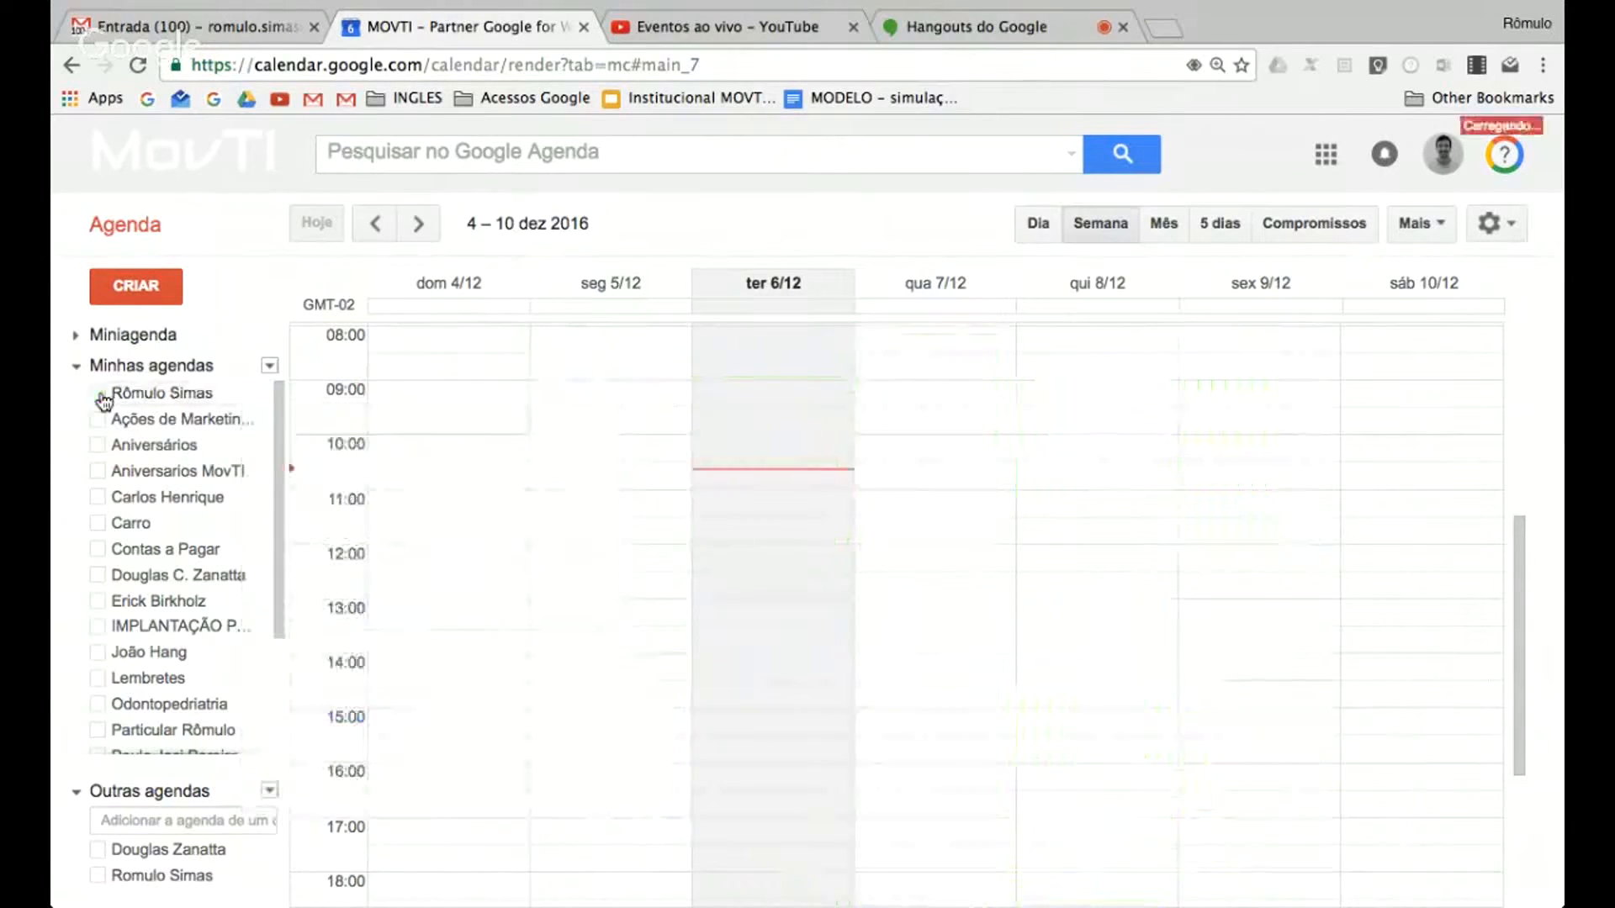
pyautogui.click(99, 396)
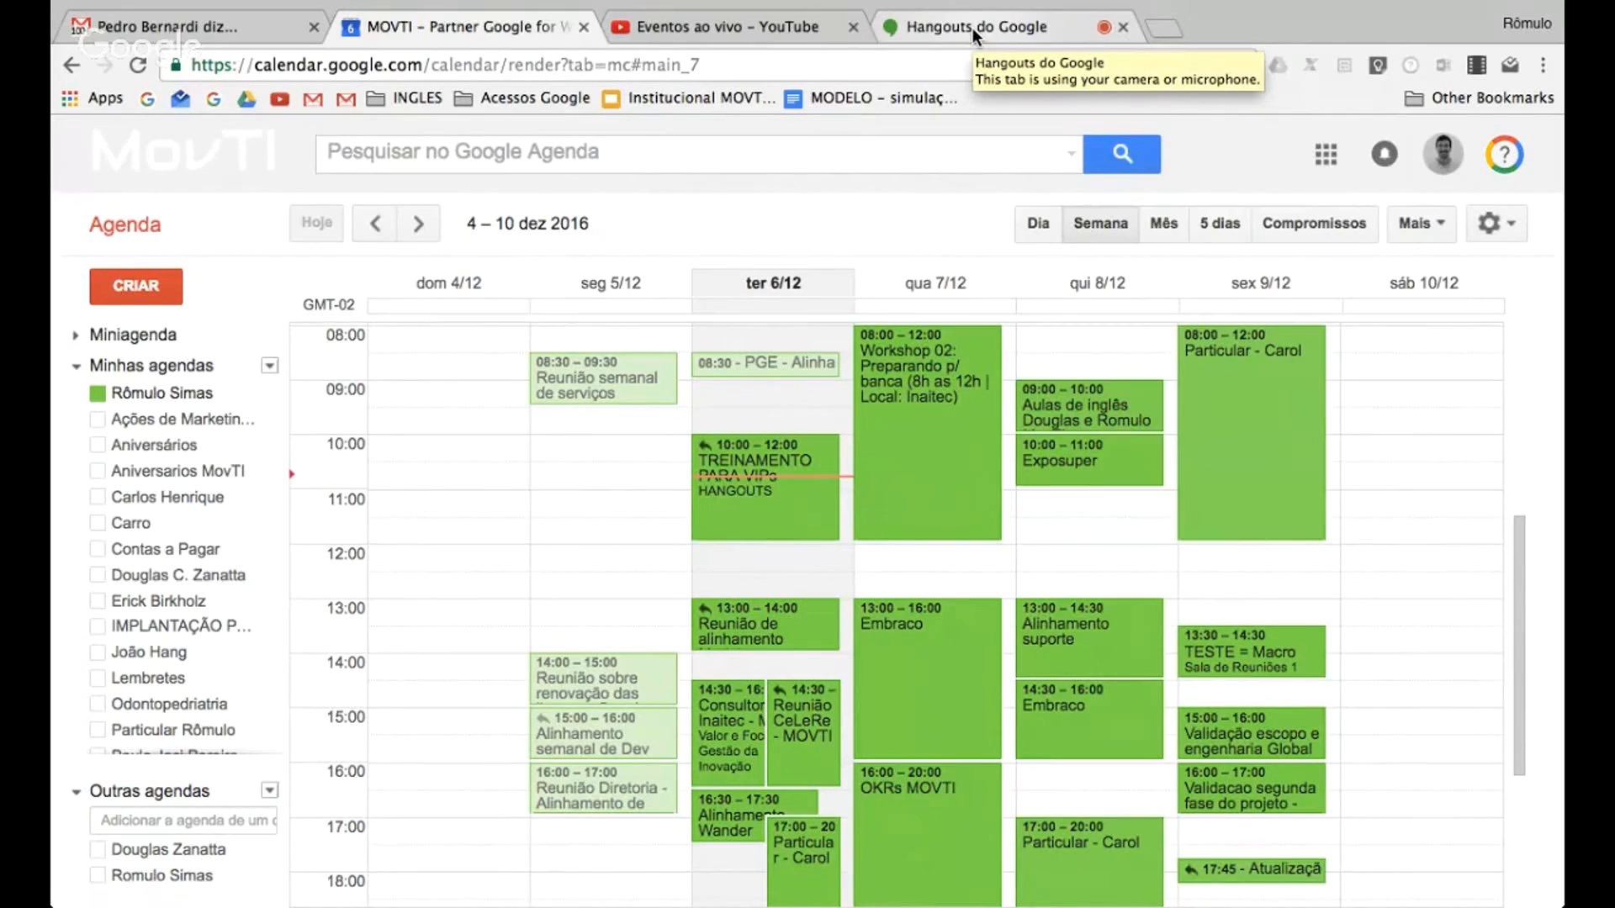
# Switch to the Google Hangouts broadcast and stop sharing the screen
pyautogui.click(973, 28)
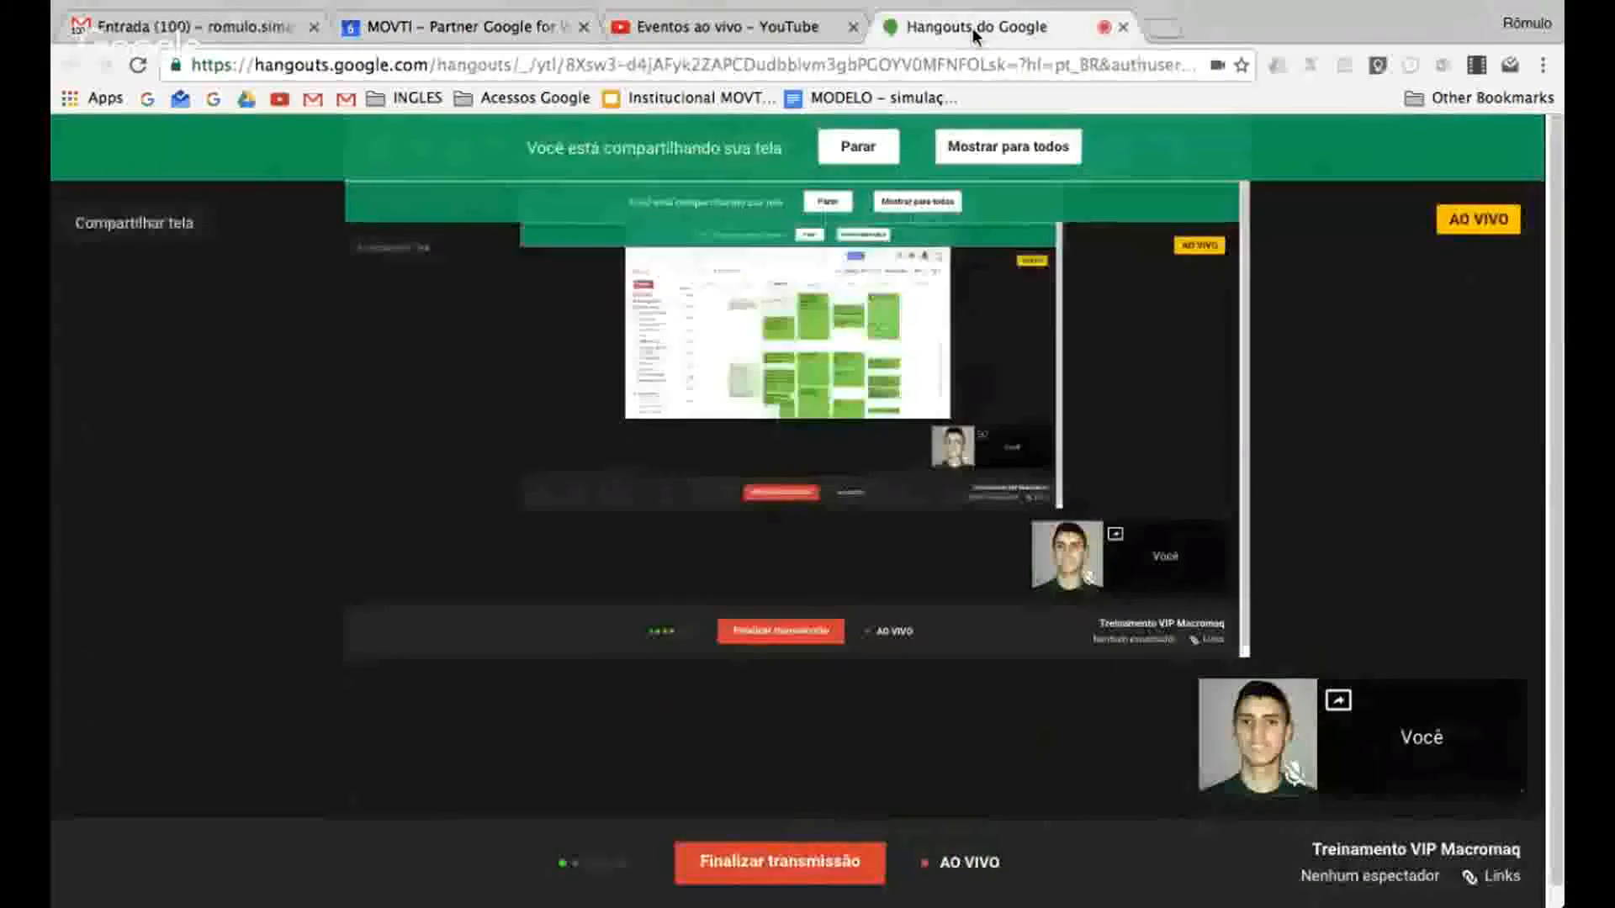
pyautogui.click(844, 152)
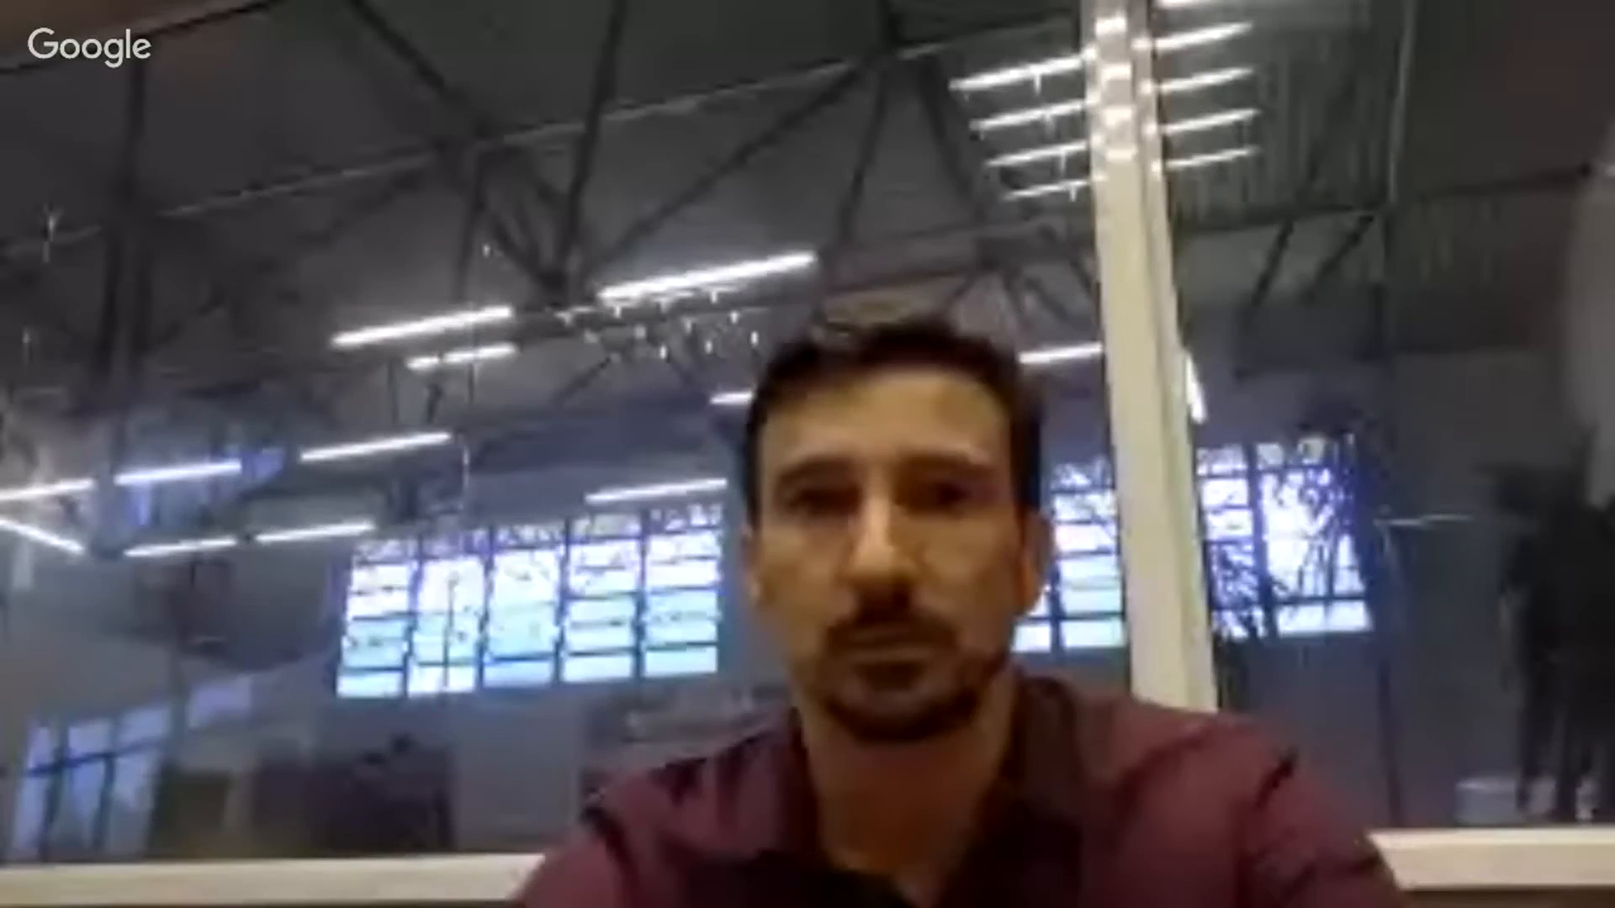